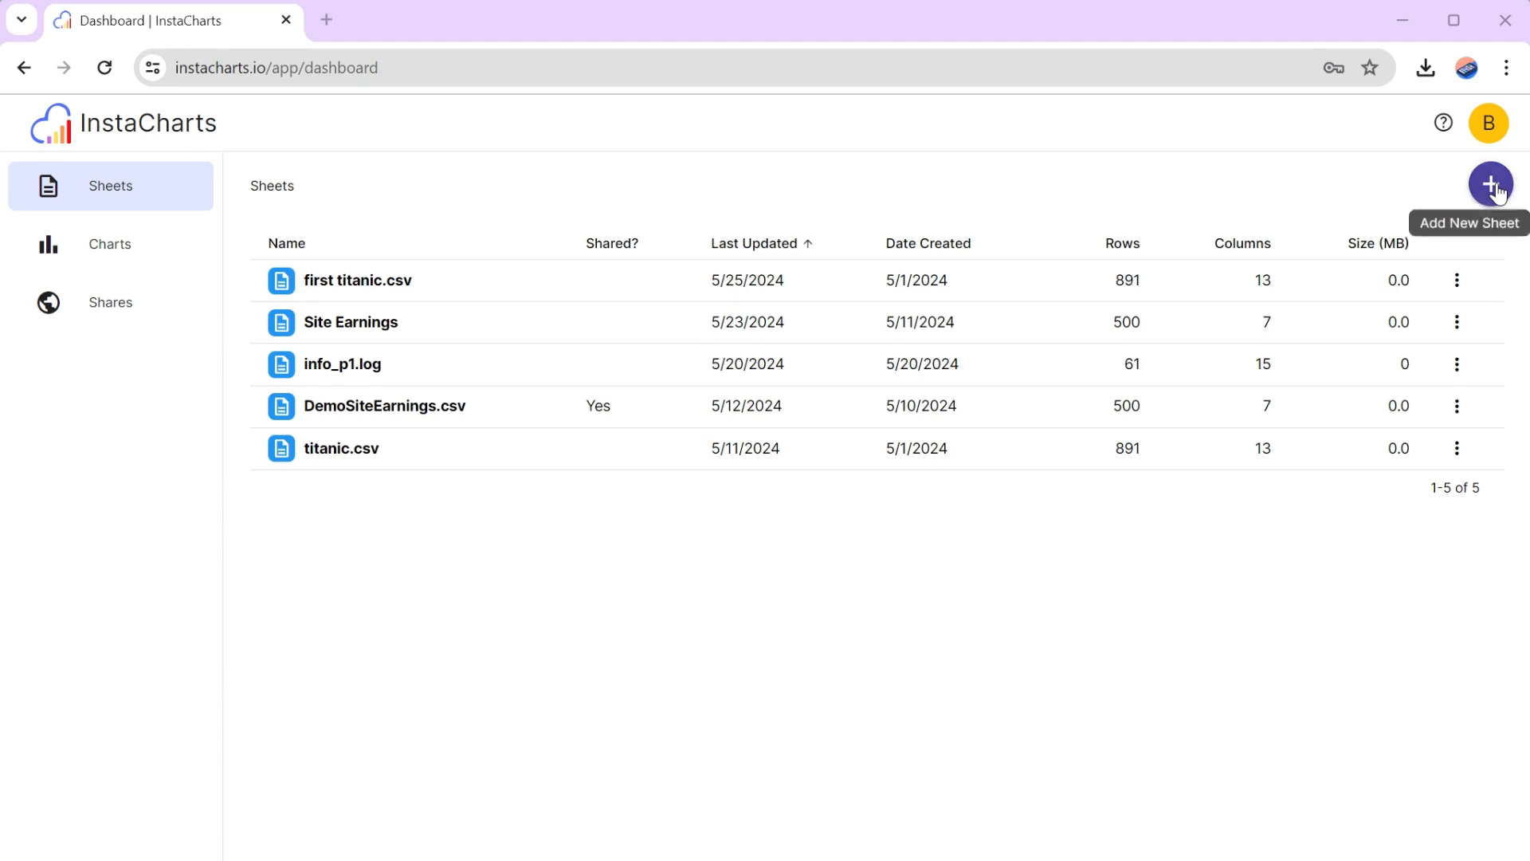
Add a new sheet by uploading titanic.csv from the data folder
click(1491, 184)
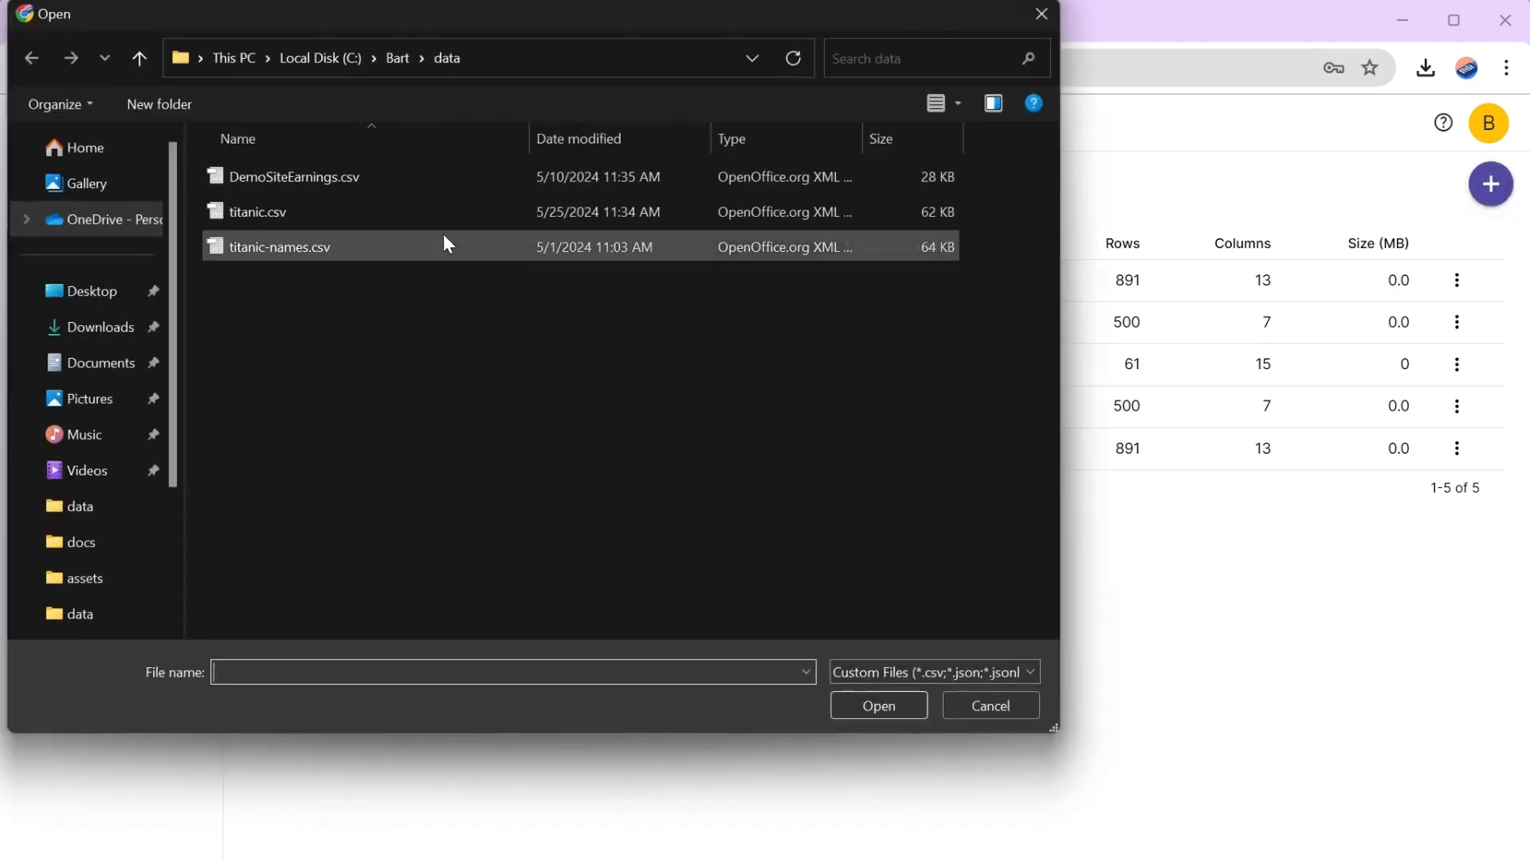
click(269, 209)
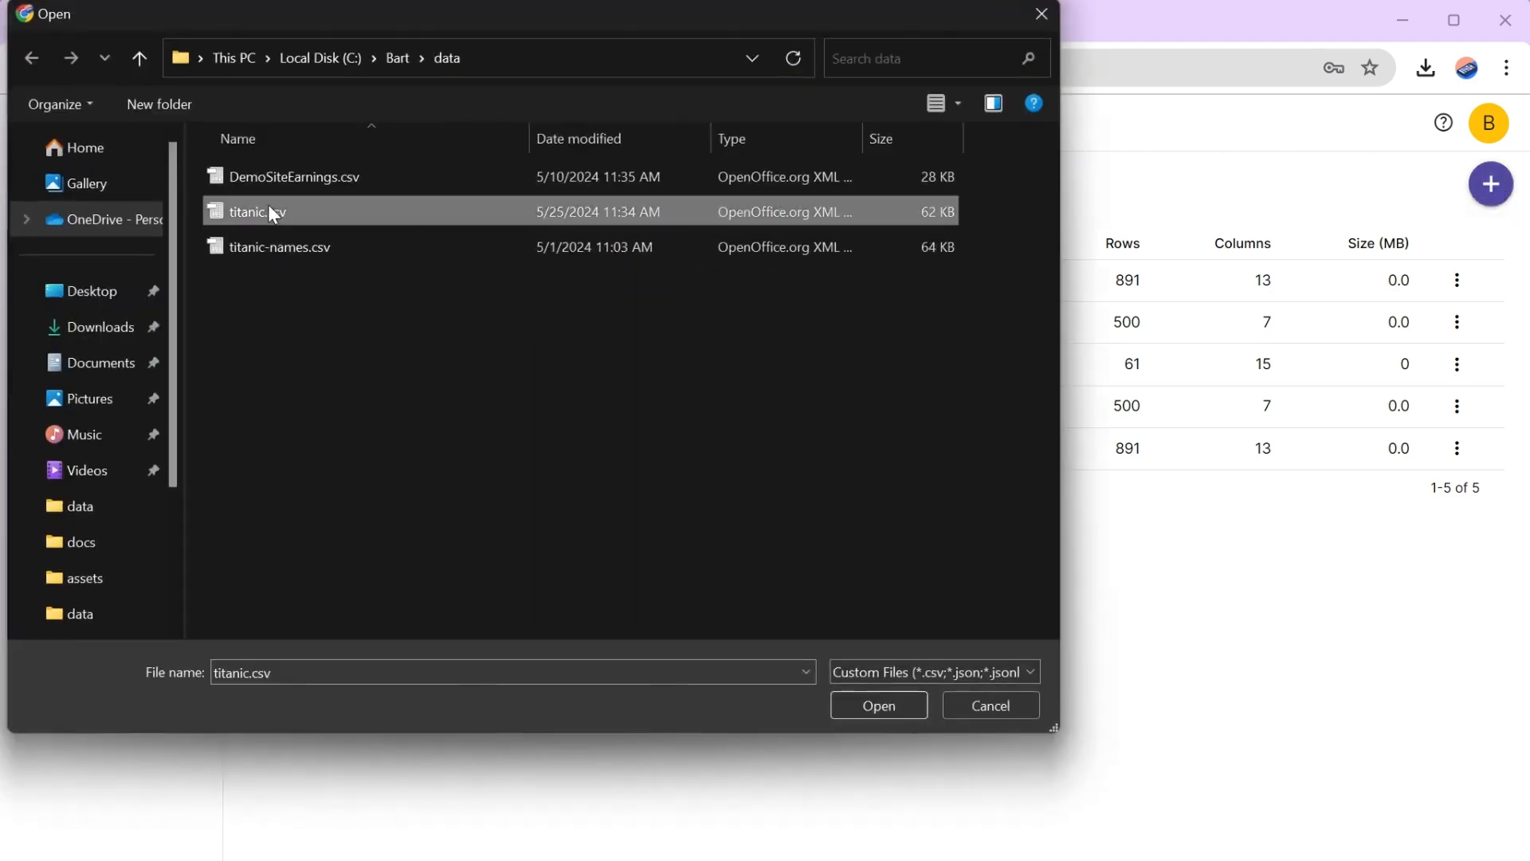
click(858, 706)
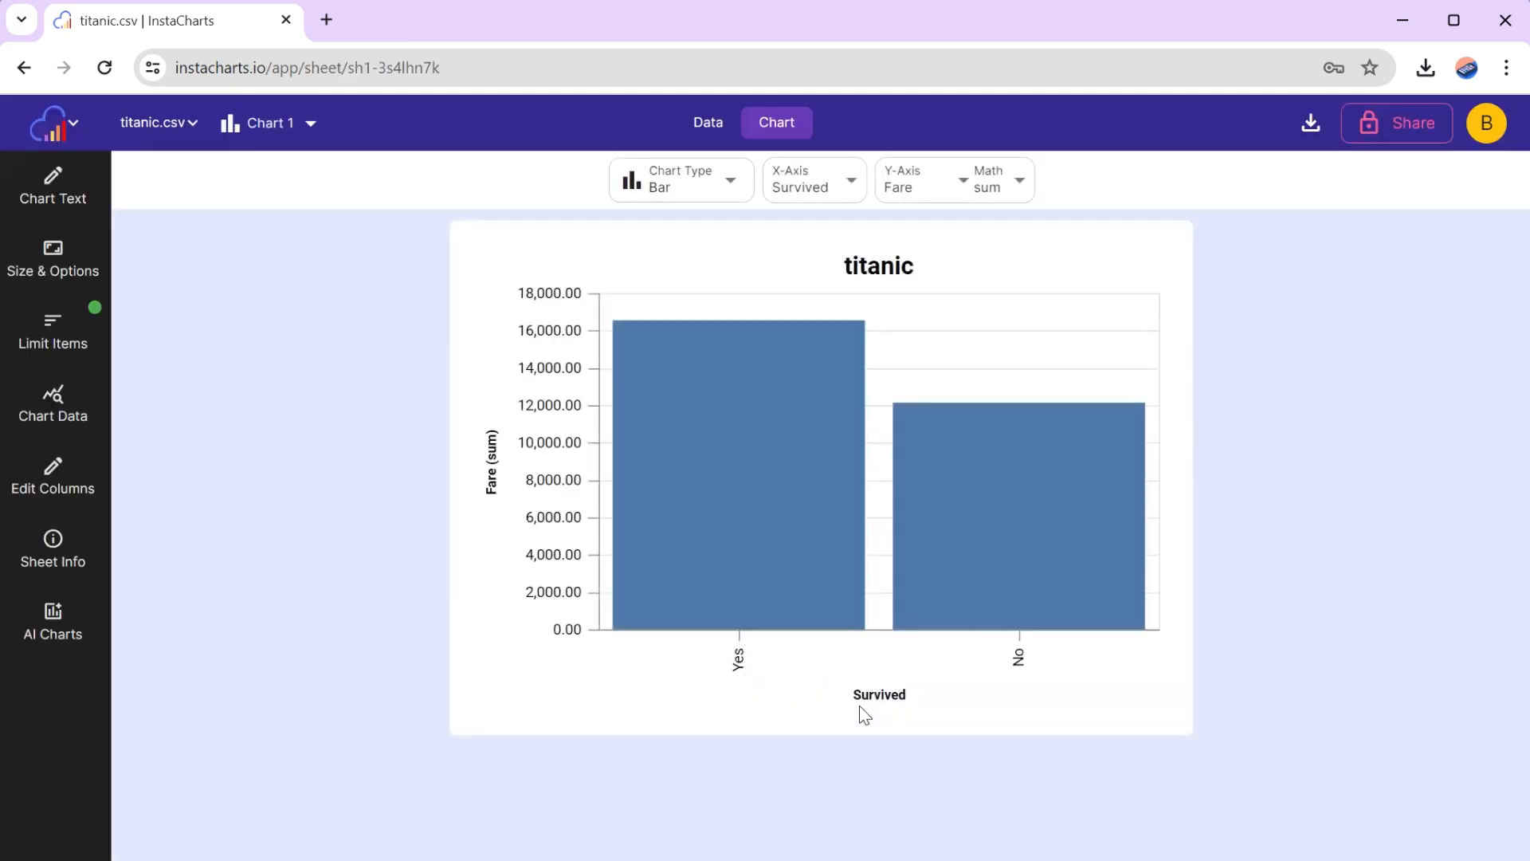
Examine the bars of the starting chart and the passenger rows in the sheet's data table
mouse_move(789, 561)
mouse_move(987, 522)
click(706, 119)
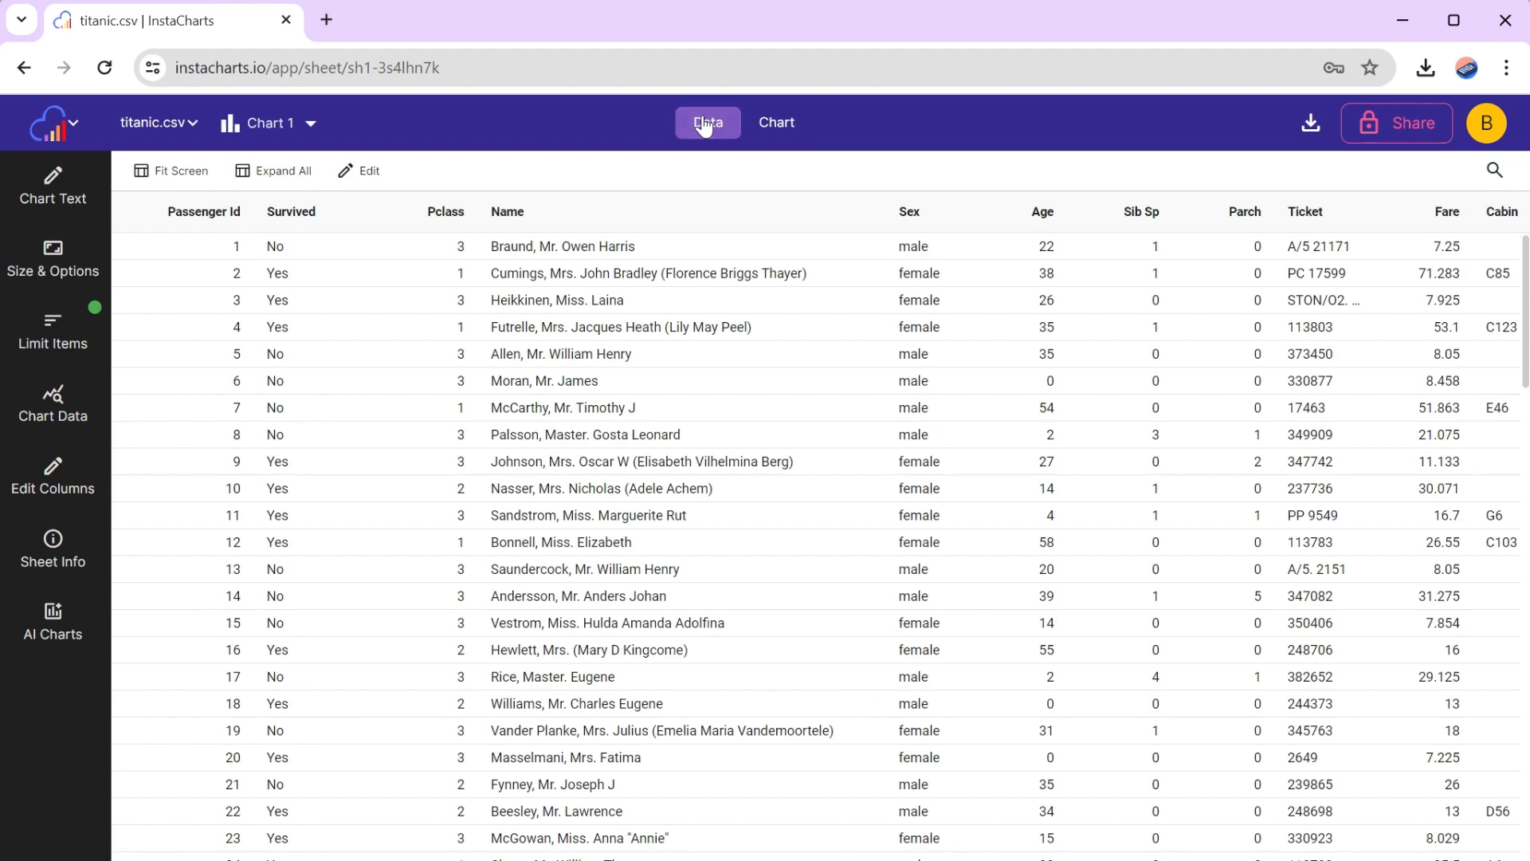
scroll(801, 504, down, 4)
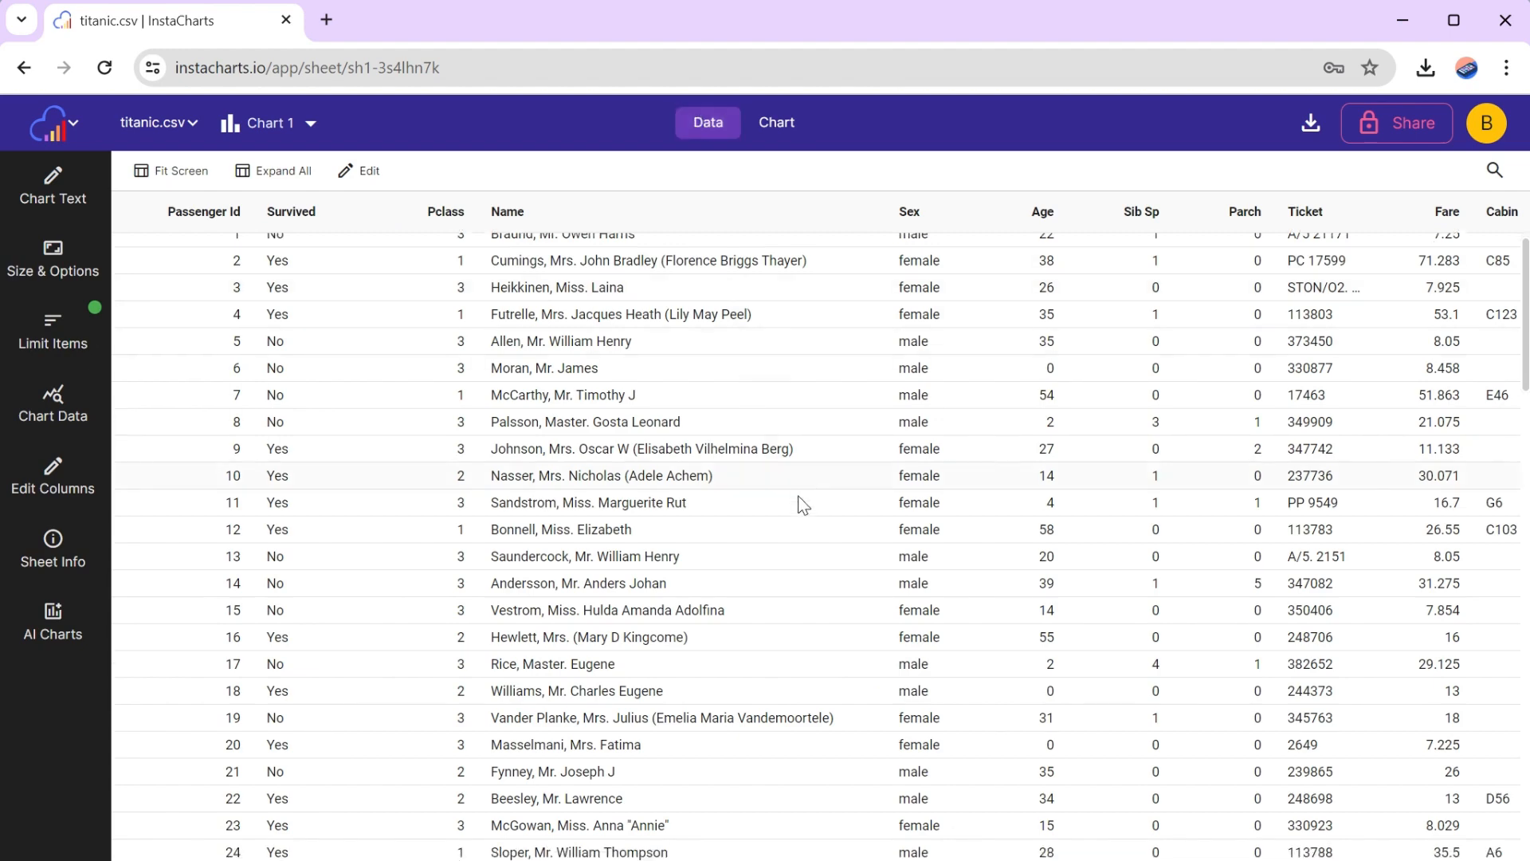
scroll(802, 504, down, 10)
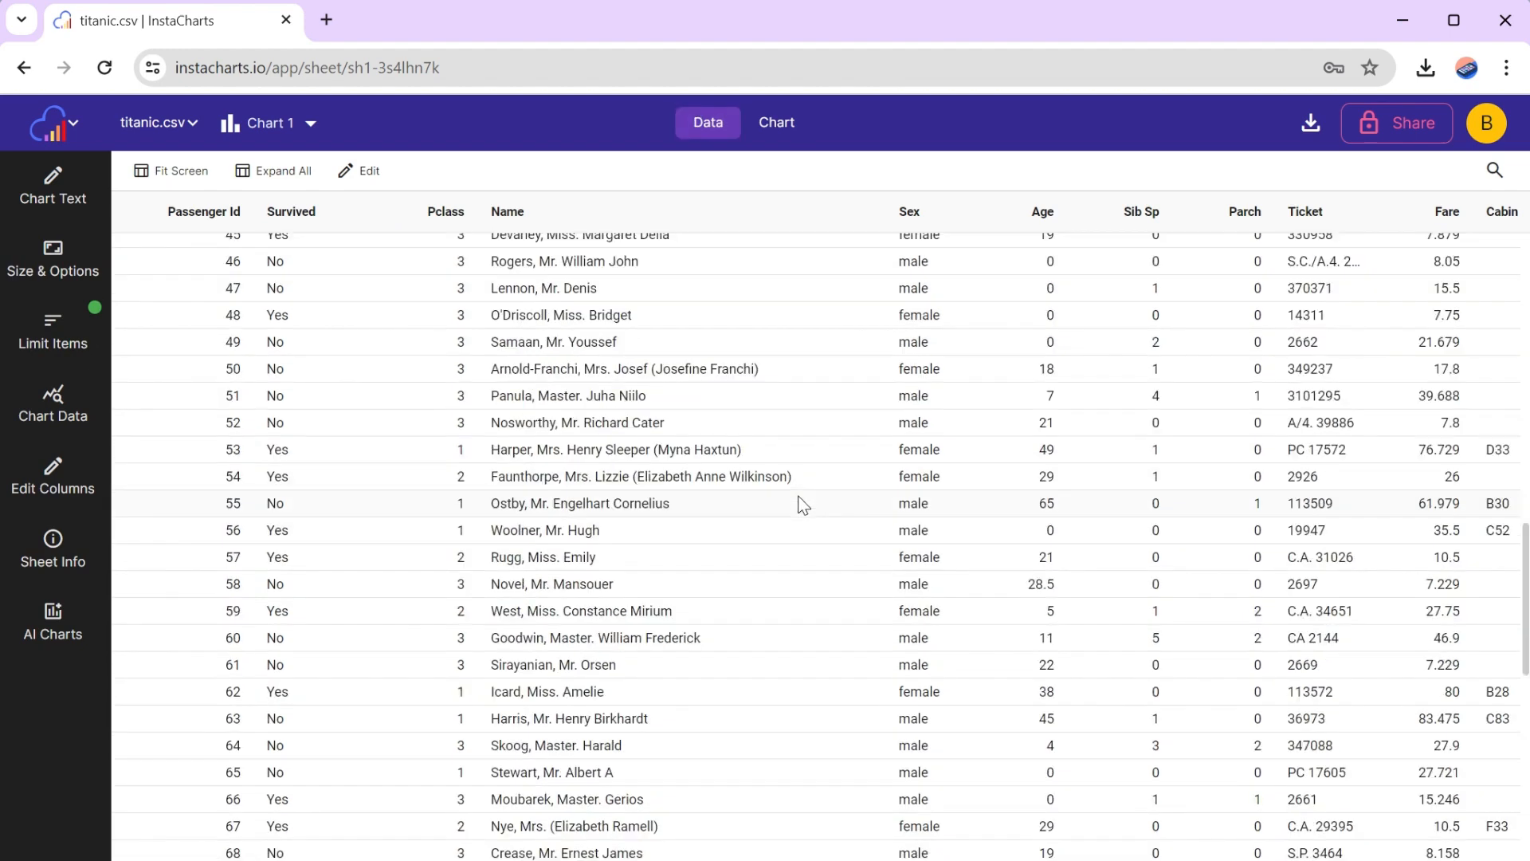
scroll(803, 505, down, 7)
scroll(802, 505, up, 20)
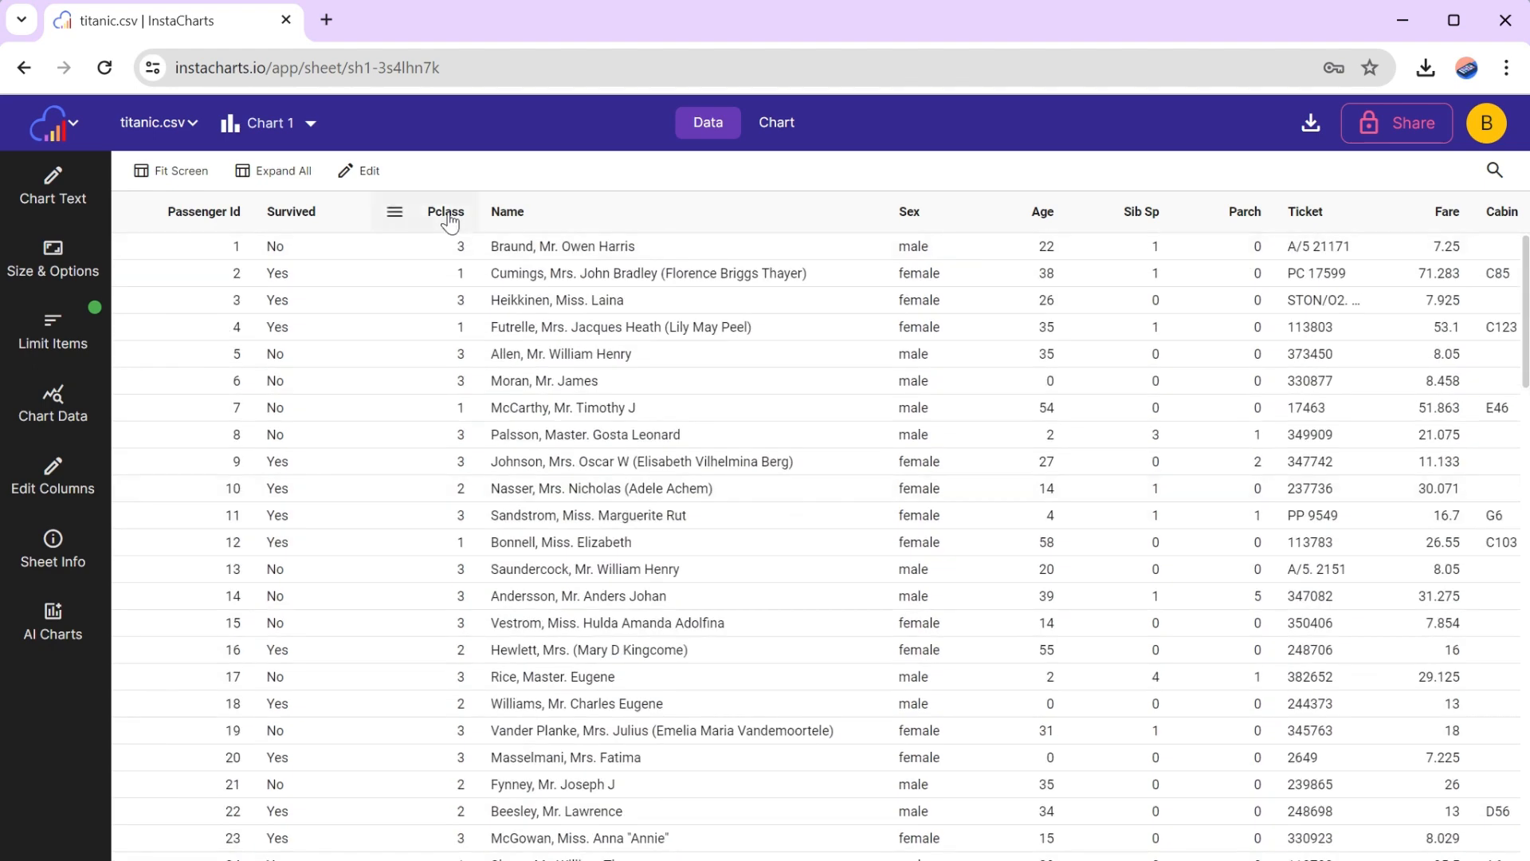
Return to the sheet's chart and change its type to Stacked Bar
click(778, 125)
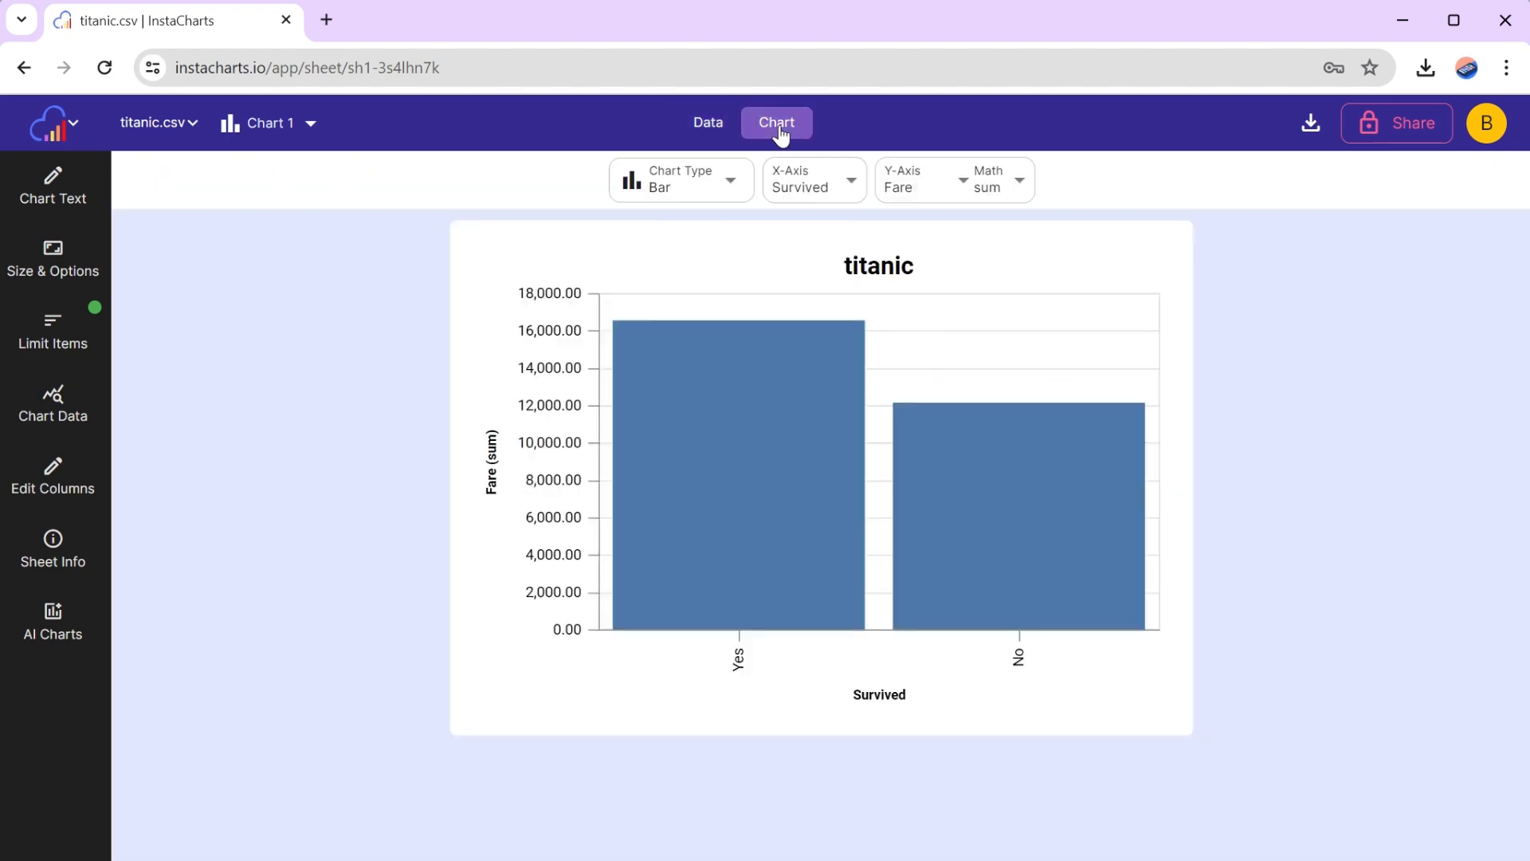
click(684, 187)
click(675, 268)
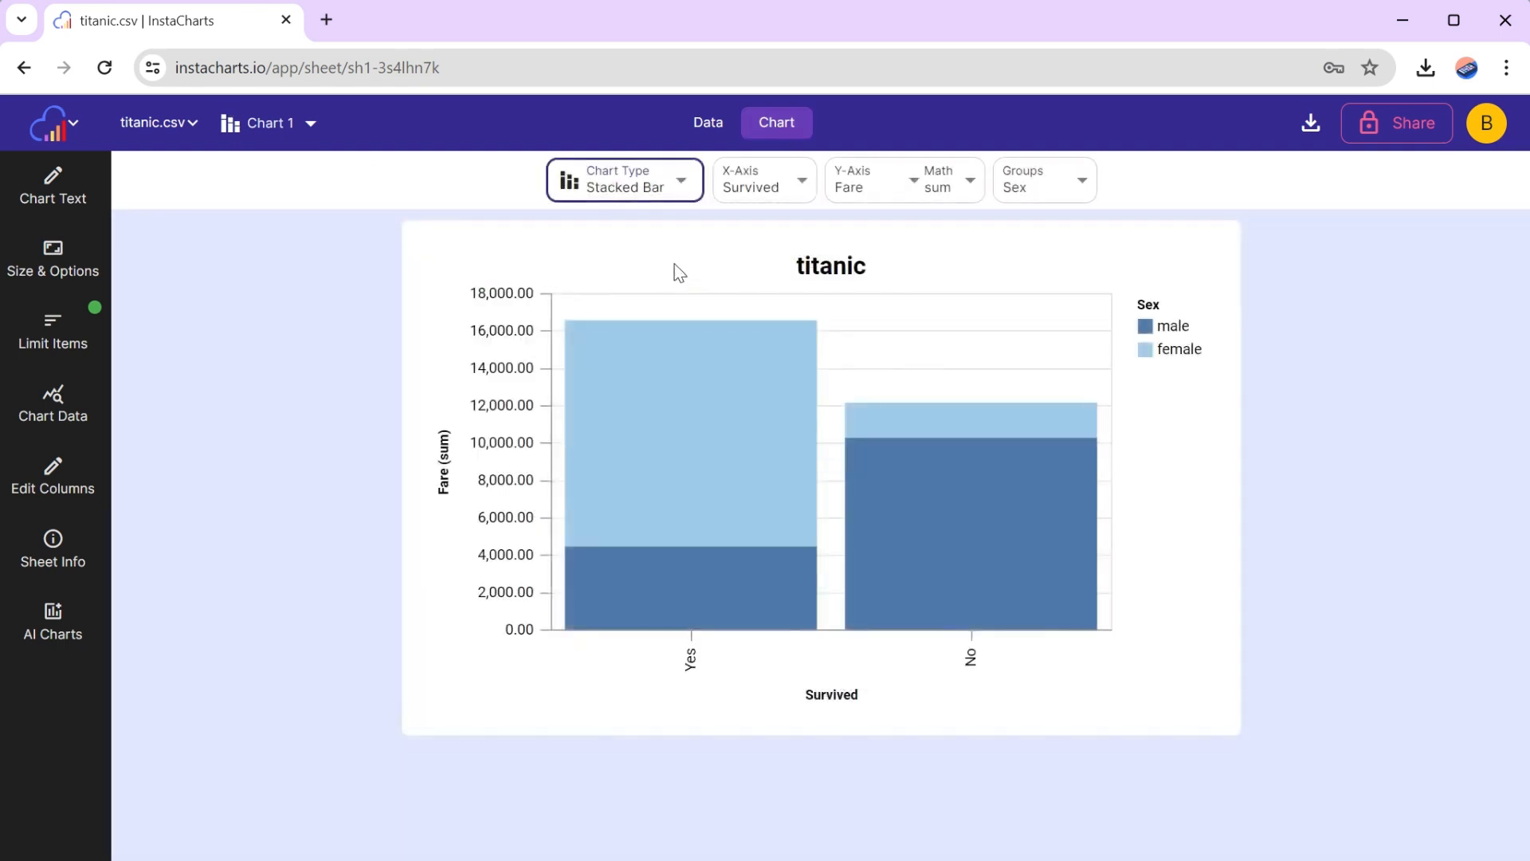
Set the stacked bar chart's Y-axis math to count and its X-axis to Pclass
click(964, 199)
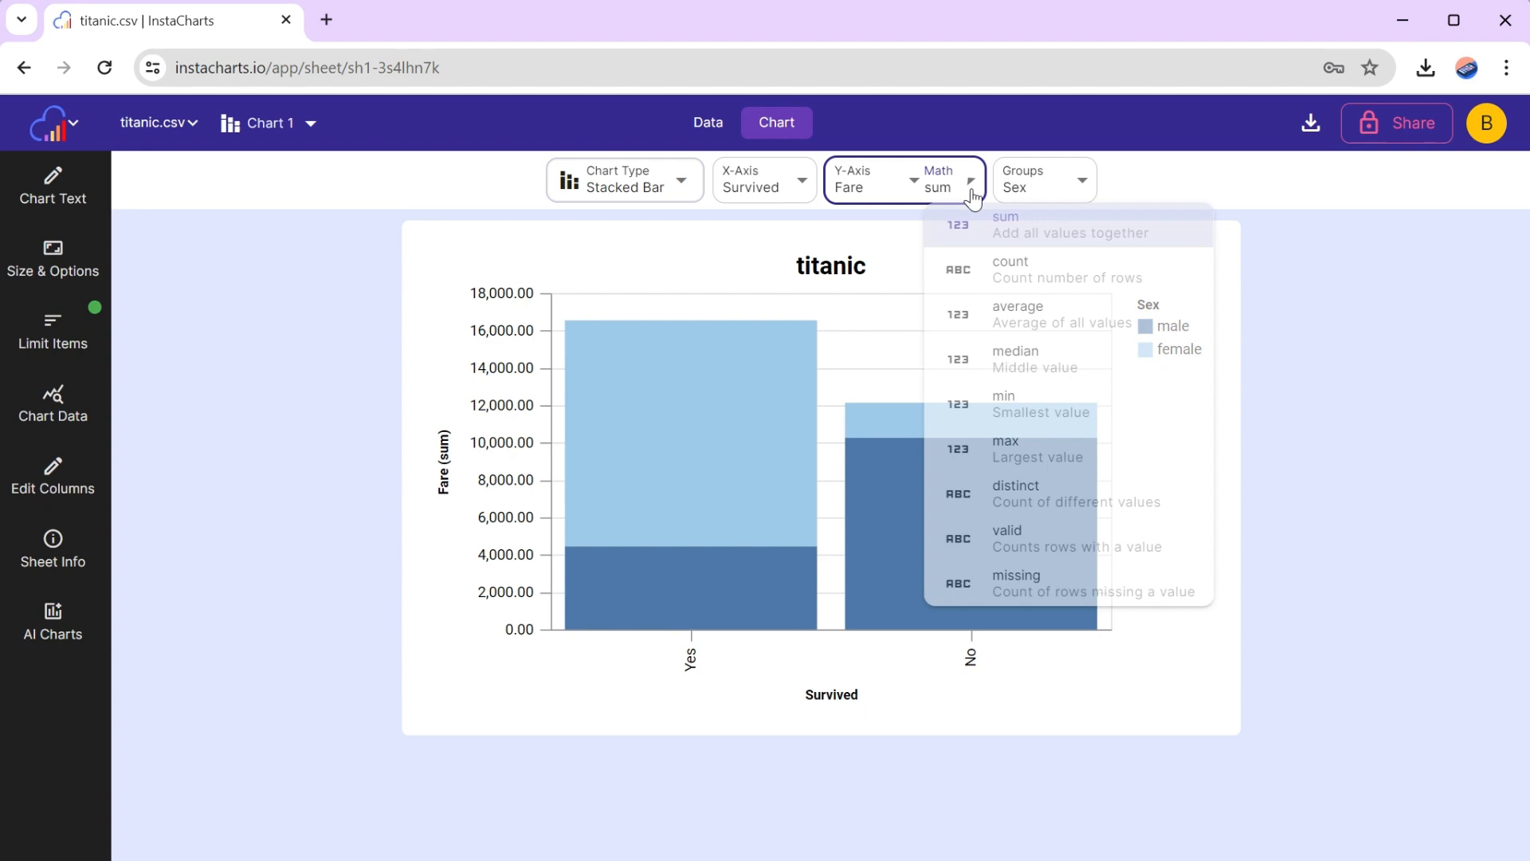
click(971, 279)
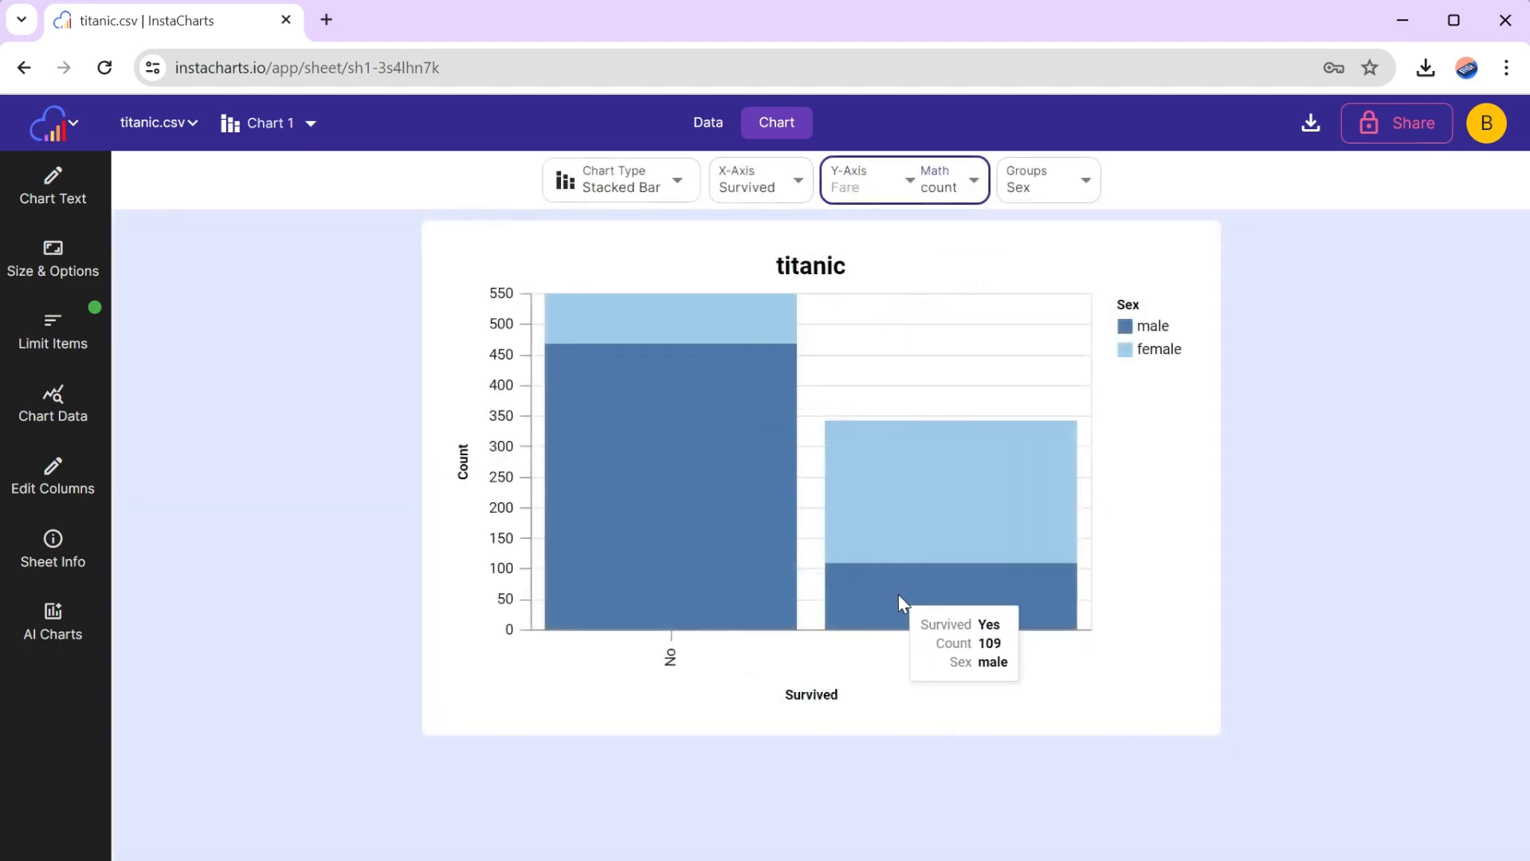
click(762, 191)
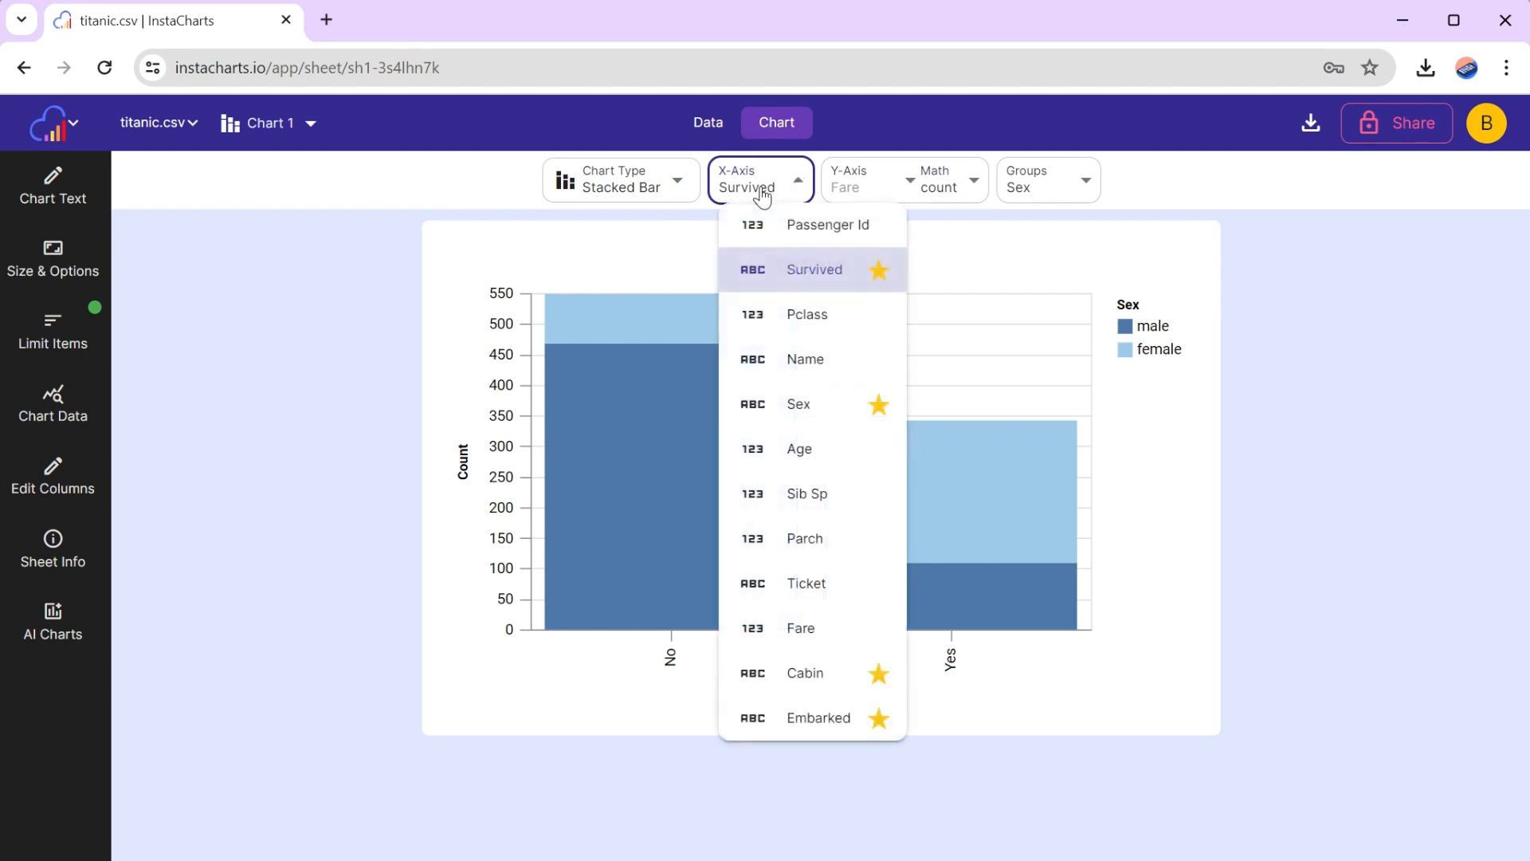
click(774, 318)
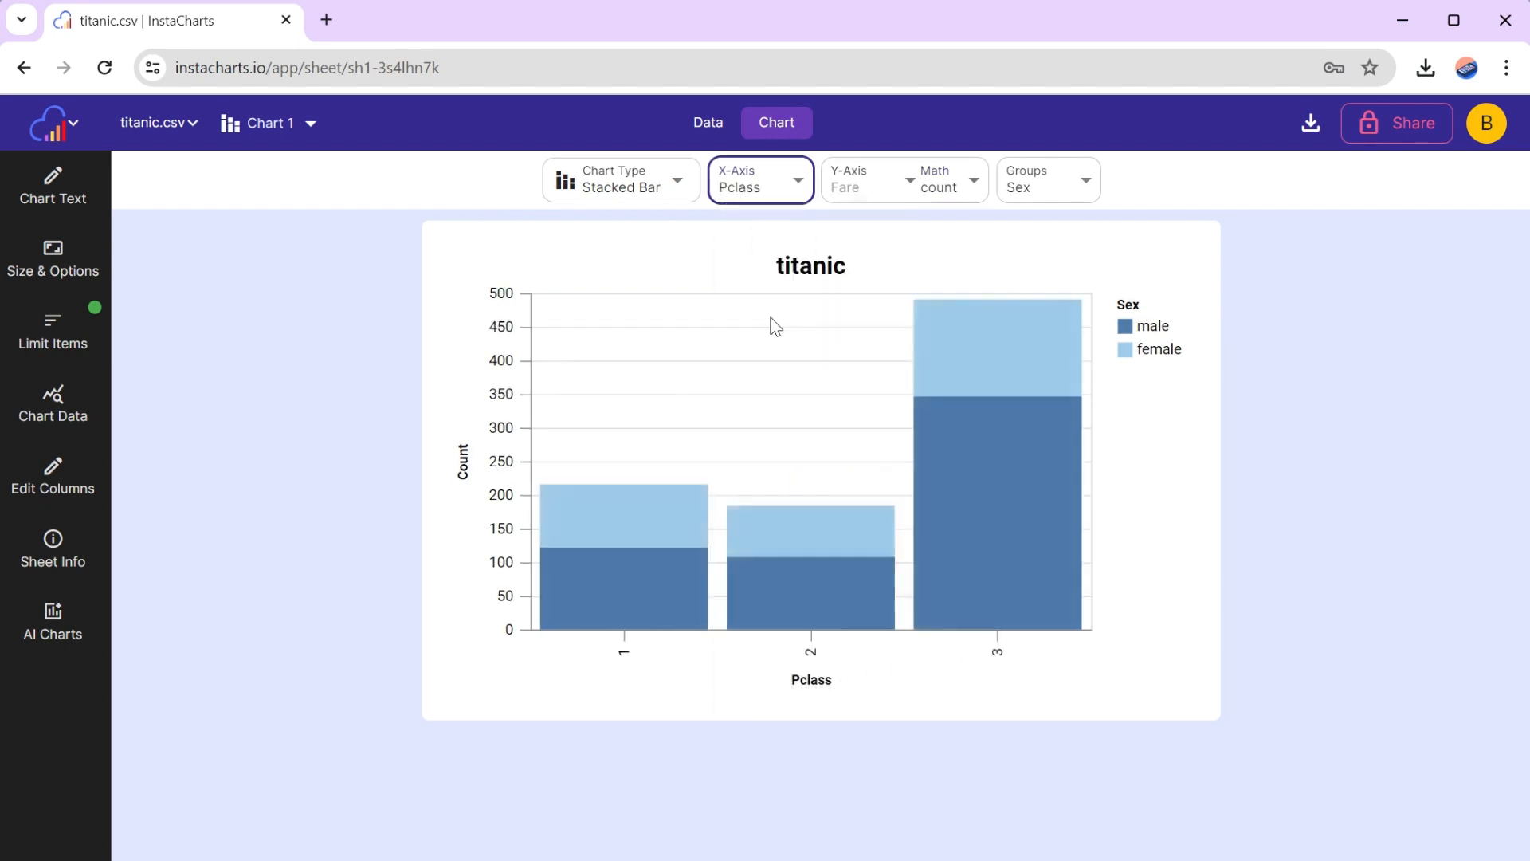
Turn on Horizontal Bars for the Pclass chart and collapse the size and options settings
click(42, 274)
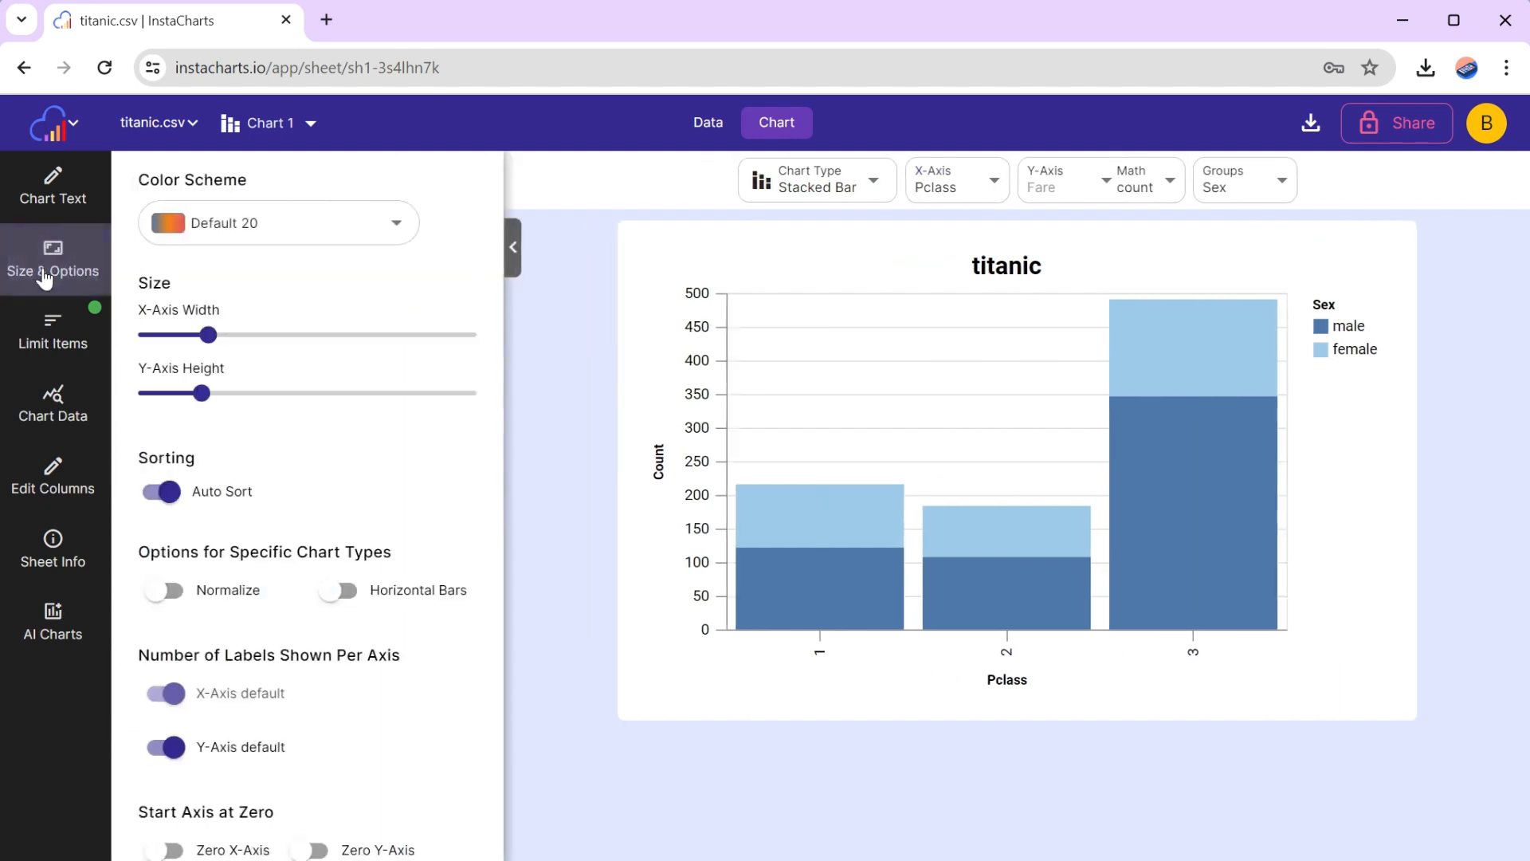
click(341, 594)
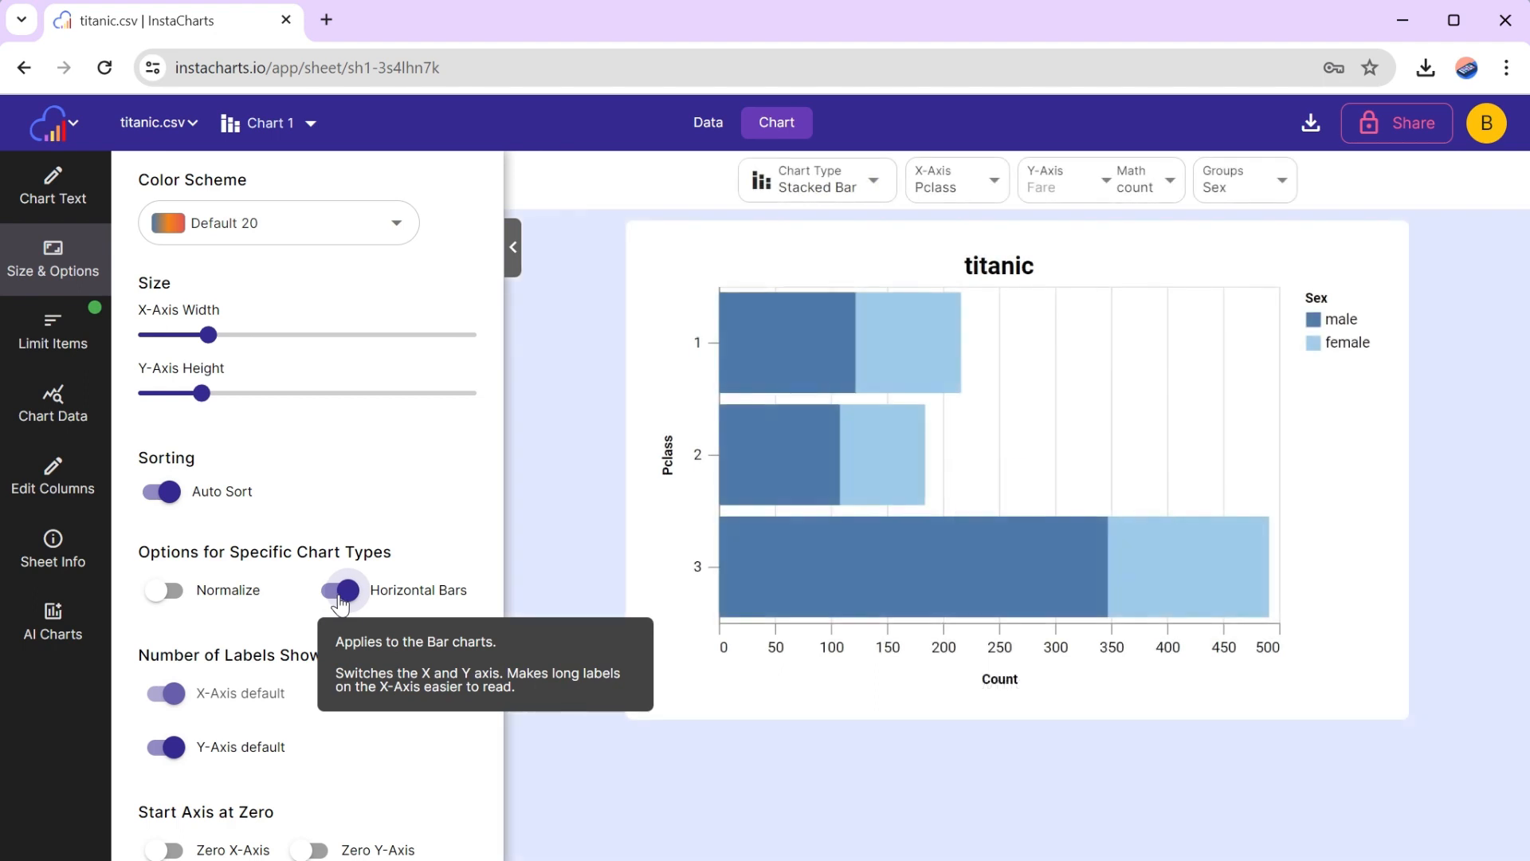
click(514, 248)
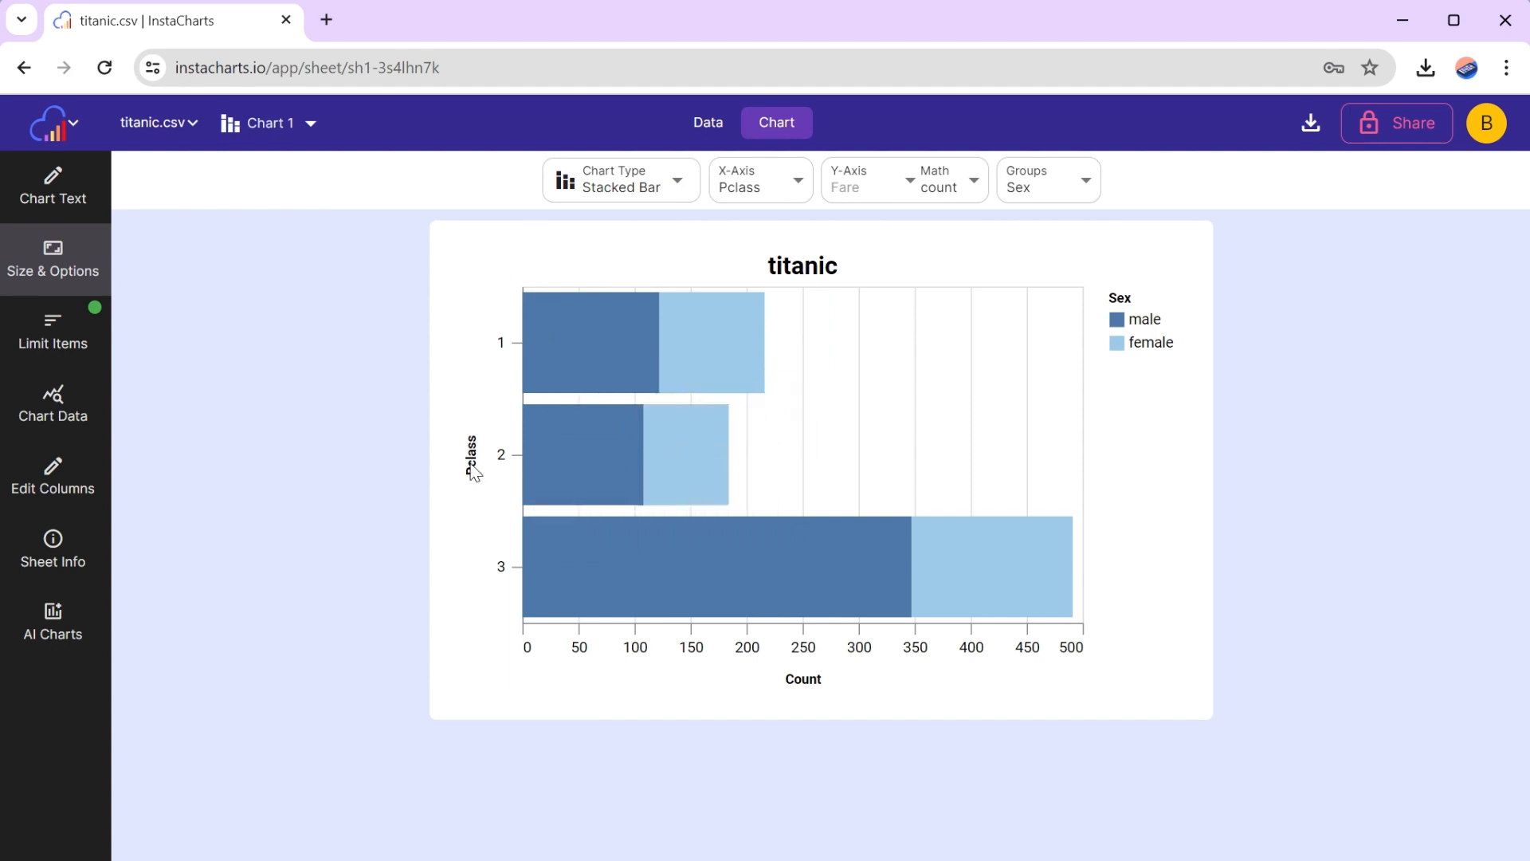
Rename the Pclass column to Passenger Class, save the change, and return to the chart
click(711, 133)
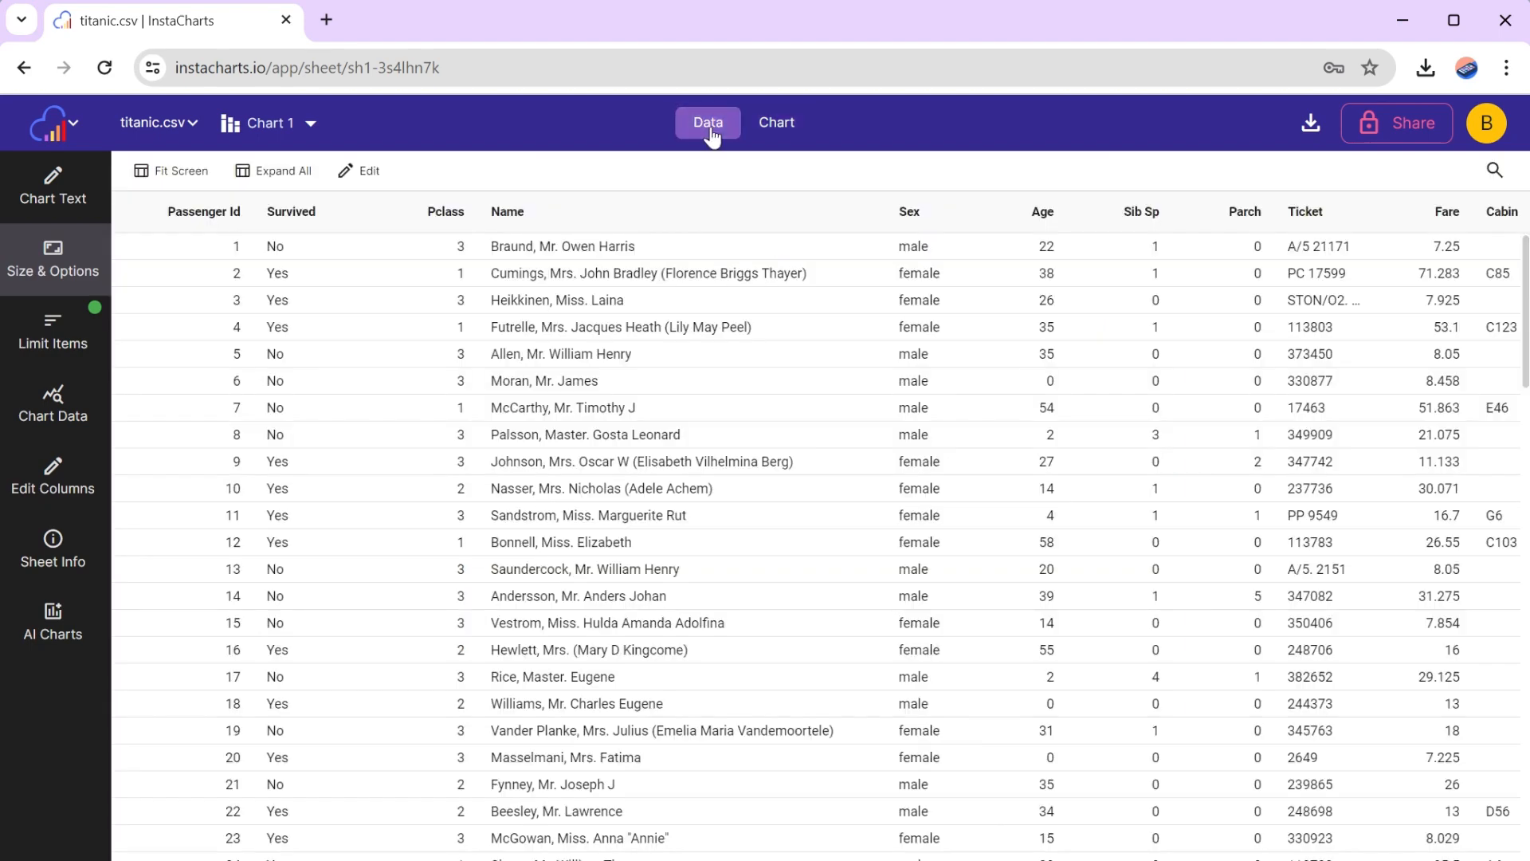
click(56, 480)
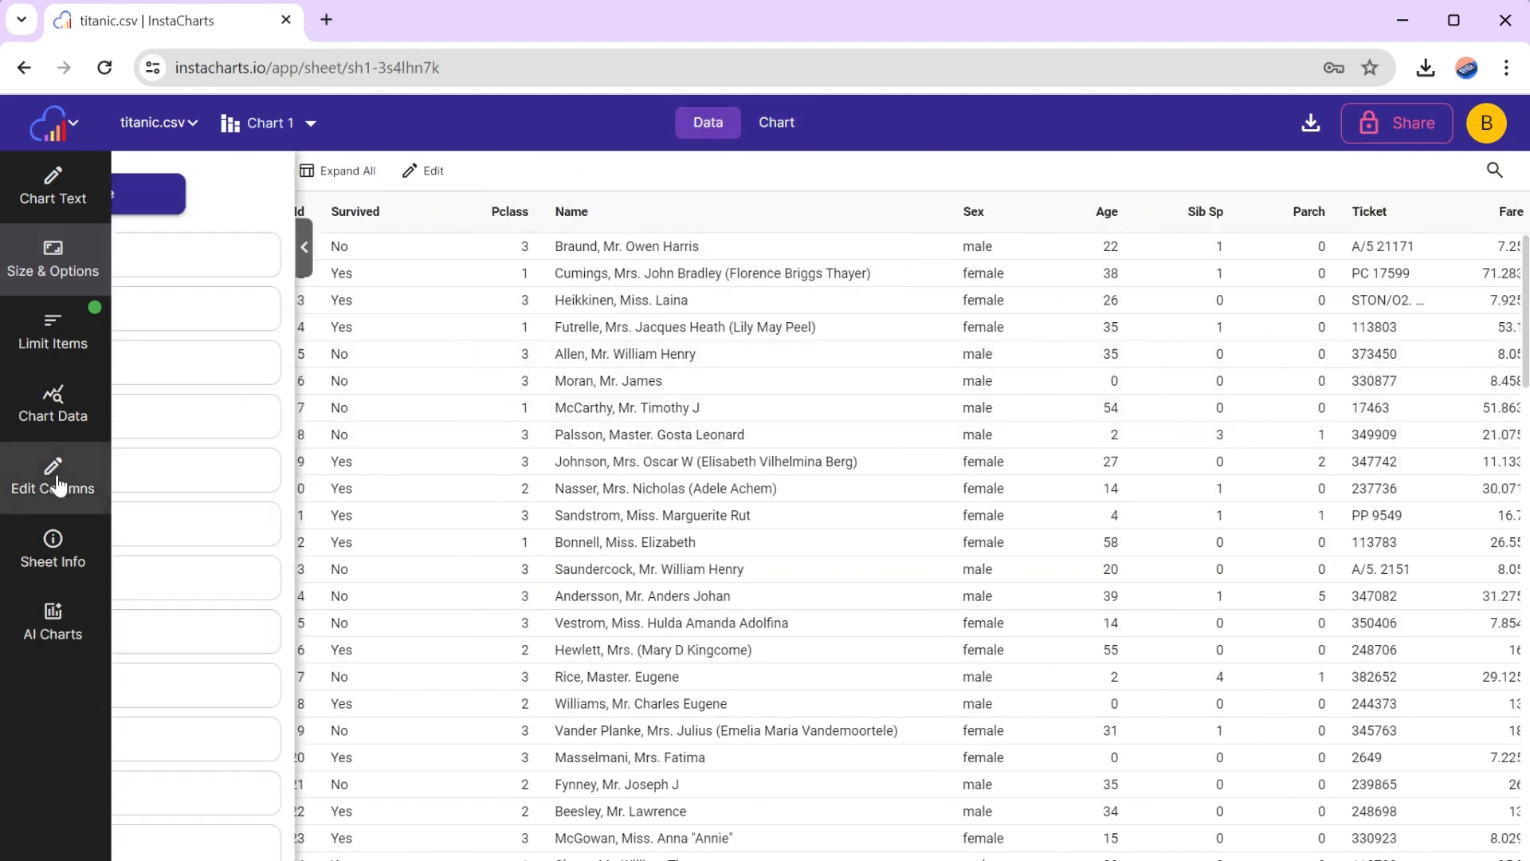
click(145, 365)
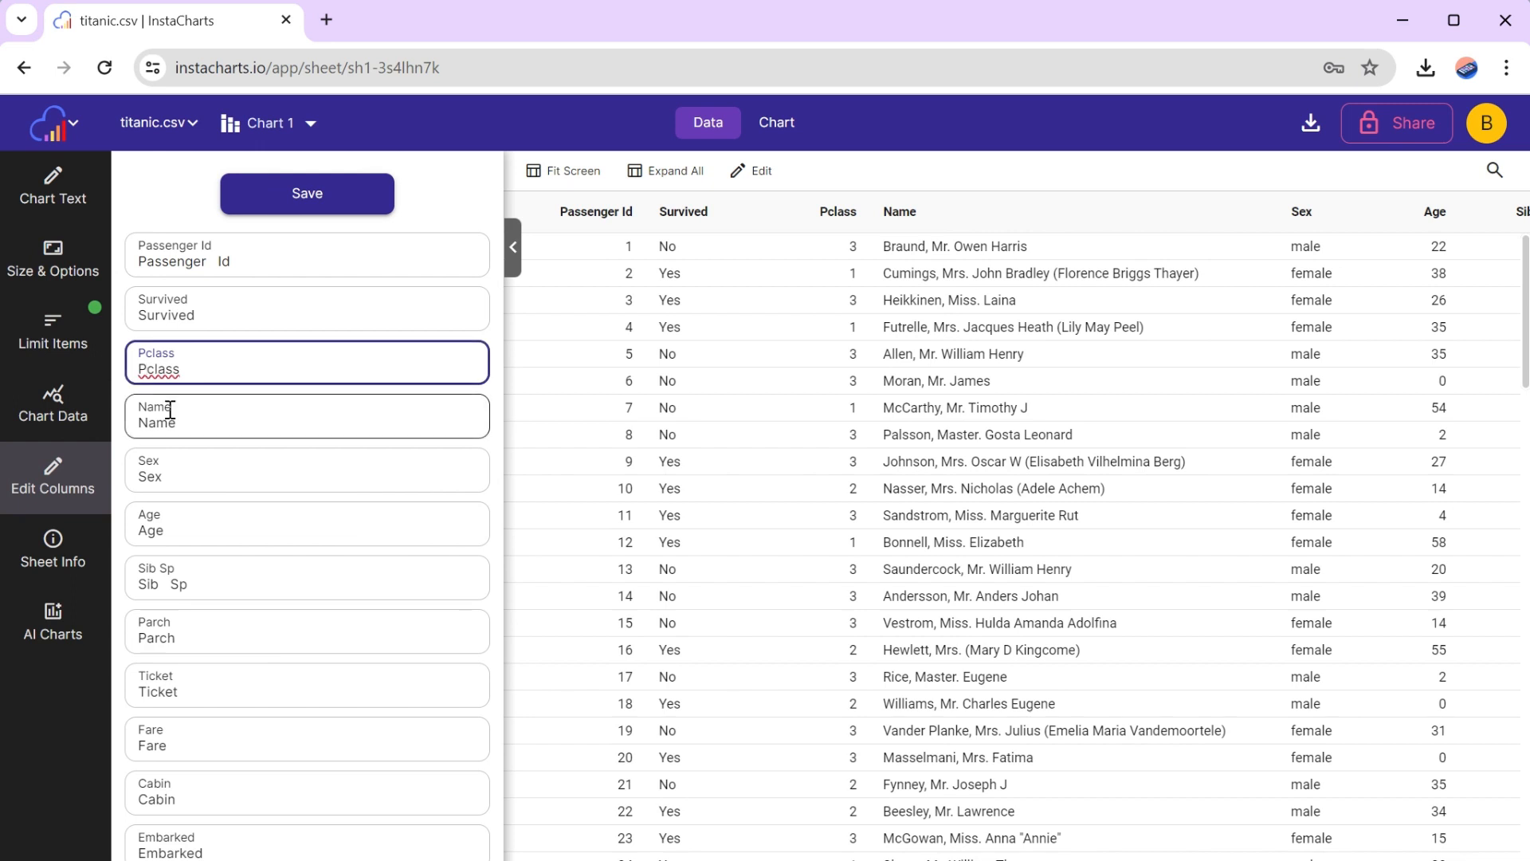
text(assenger)
key(Delete)
text(C)
click(328, 194)
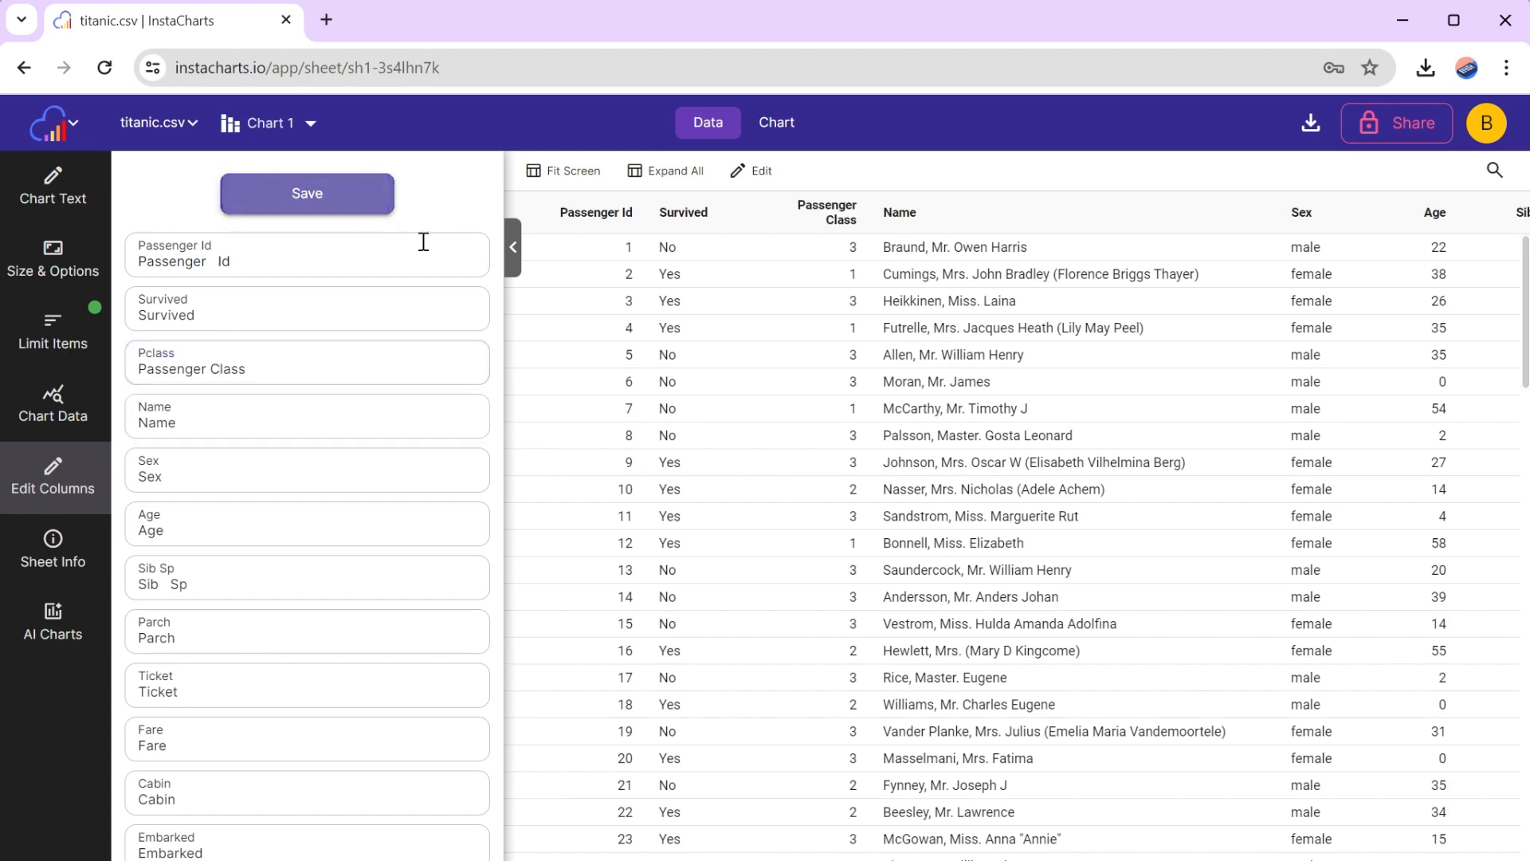
click(519, 267)
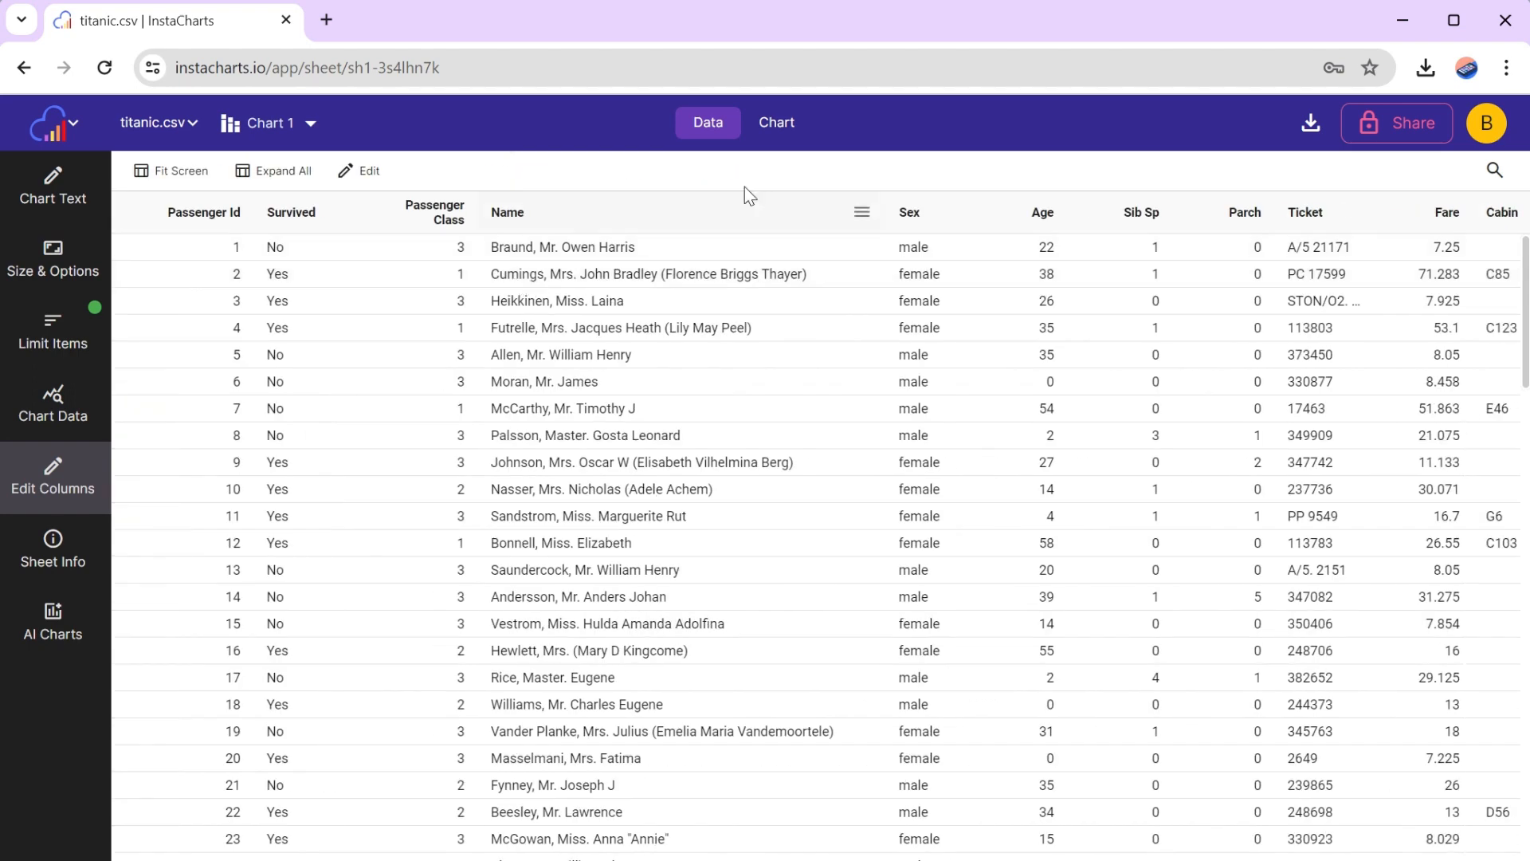
click(806, 129)
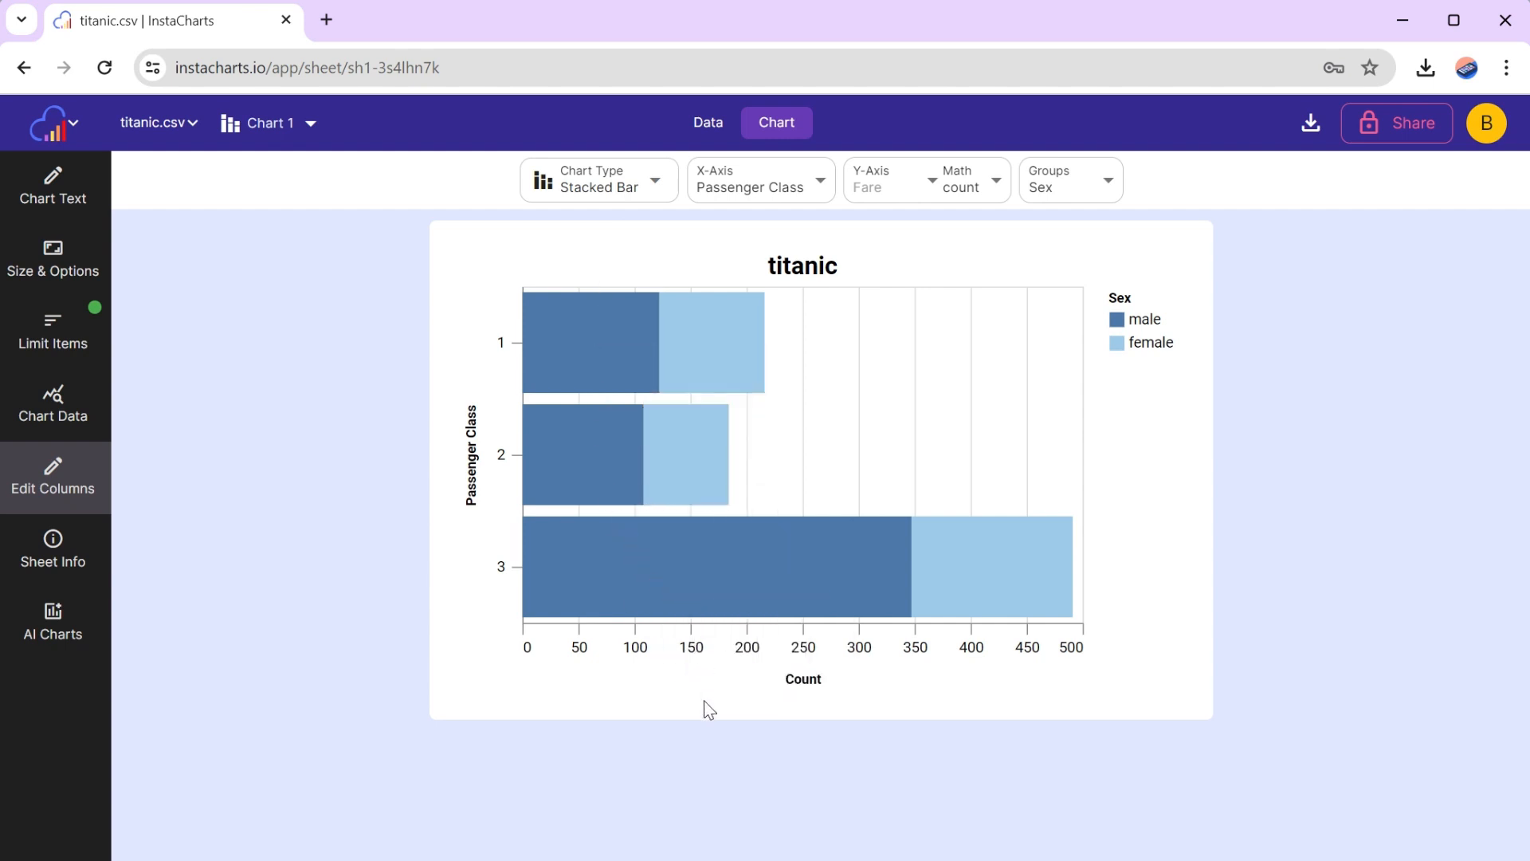
Add a second chart to the titanic.csv sheet and make it a Stacked Bar chart
click(153, 123)
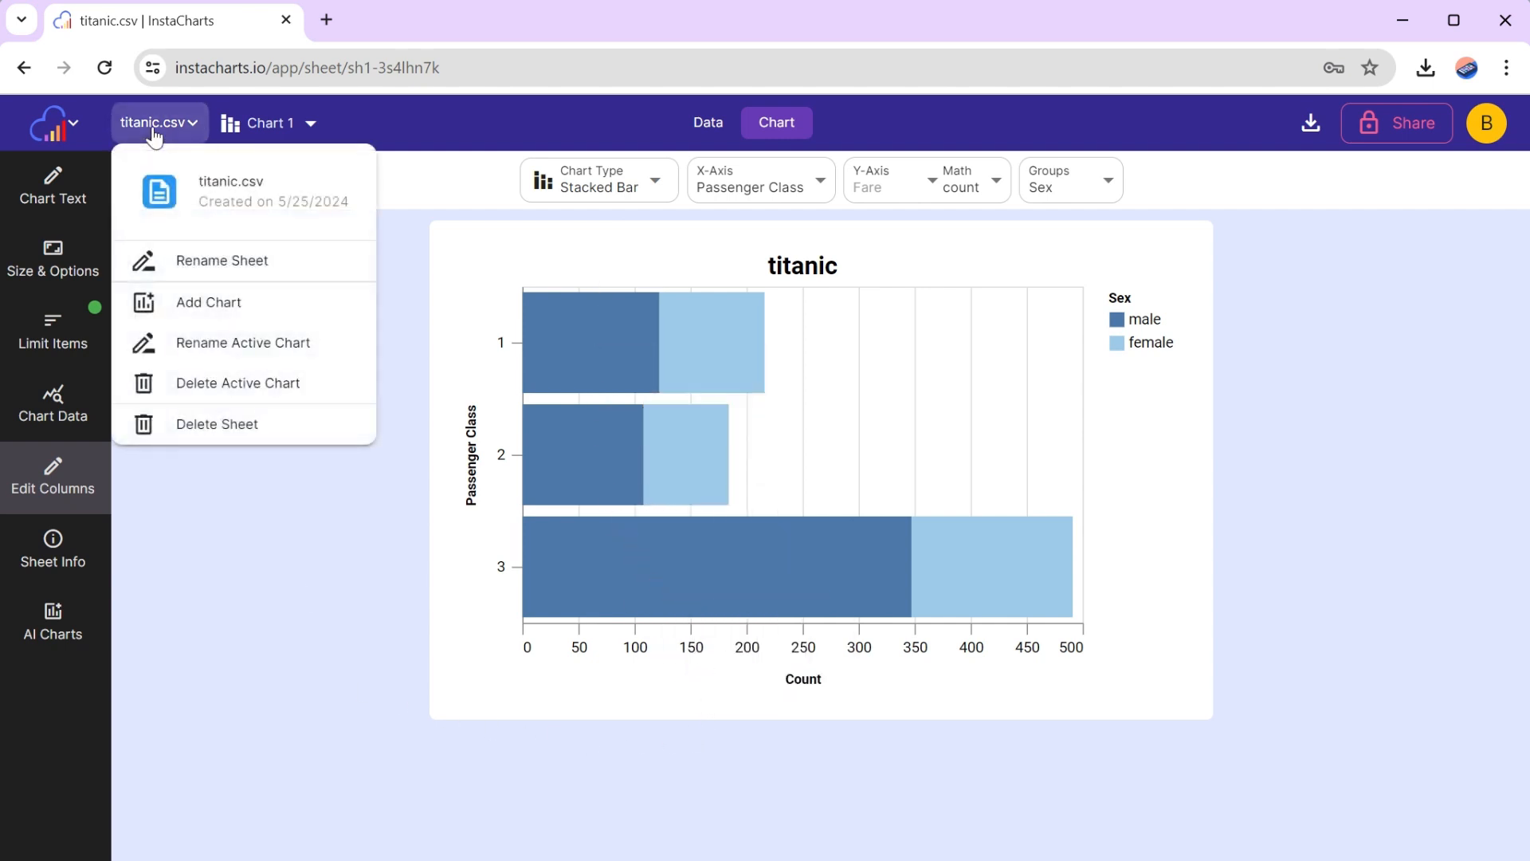
click(181, 306)
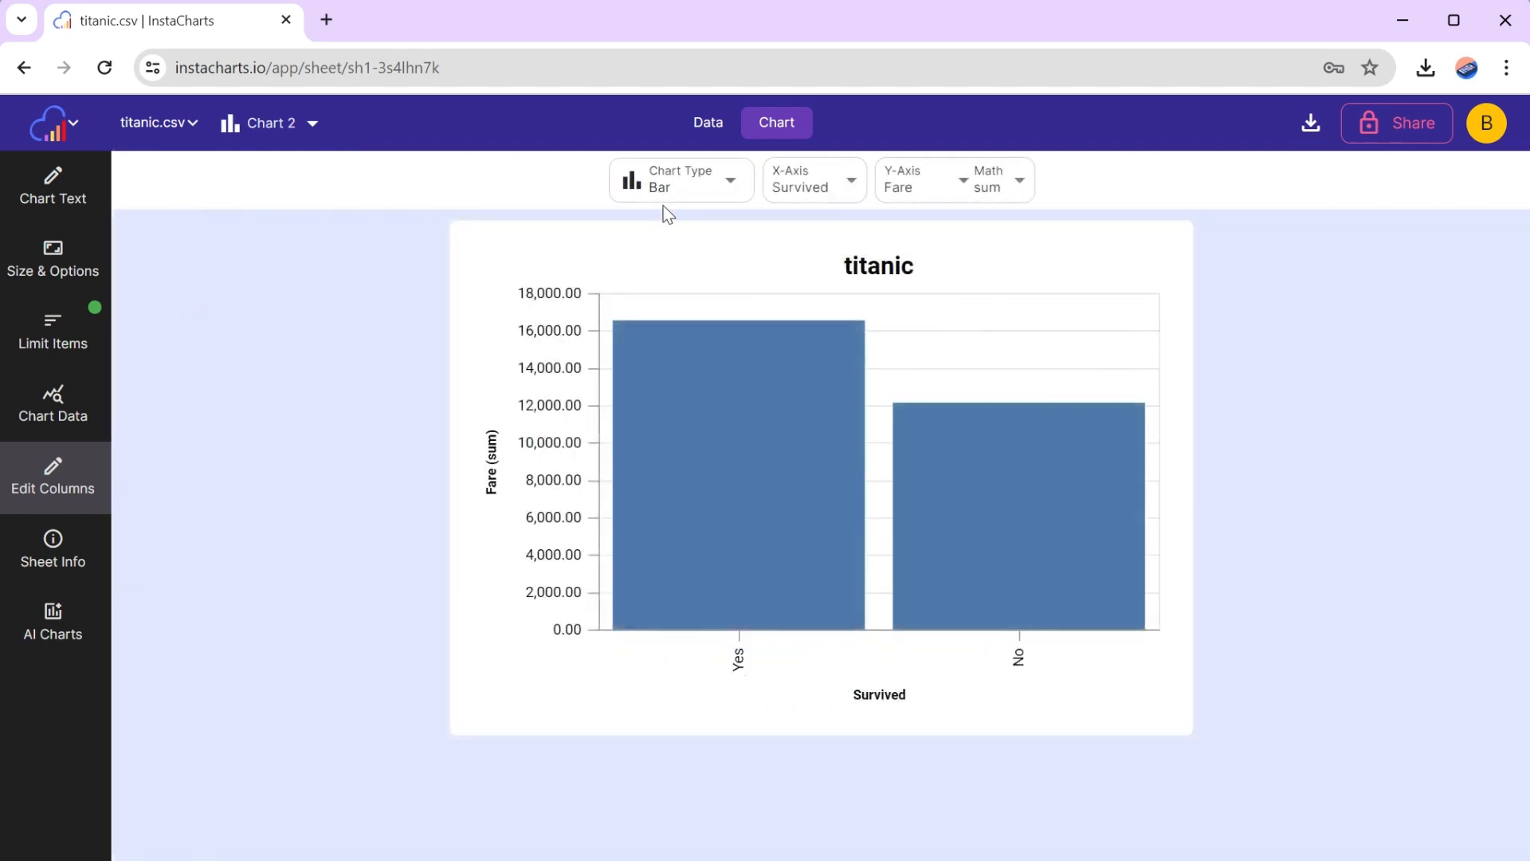
click(693, 179)
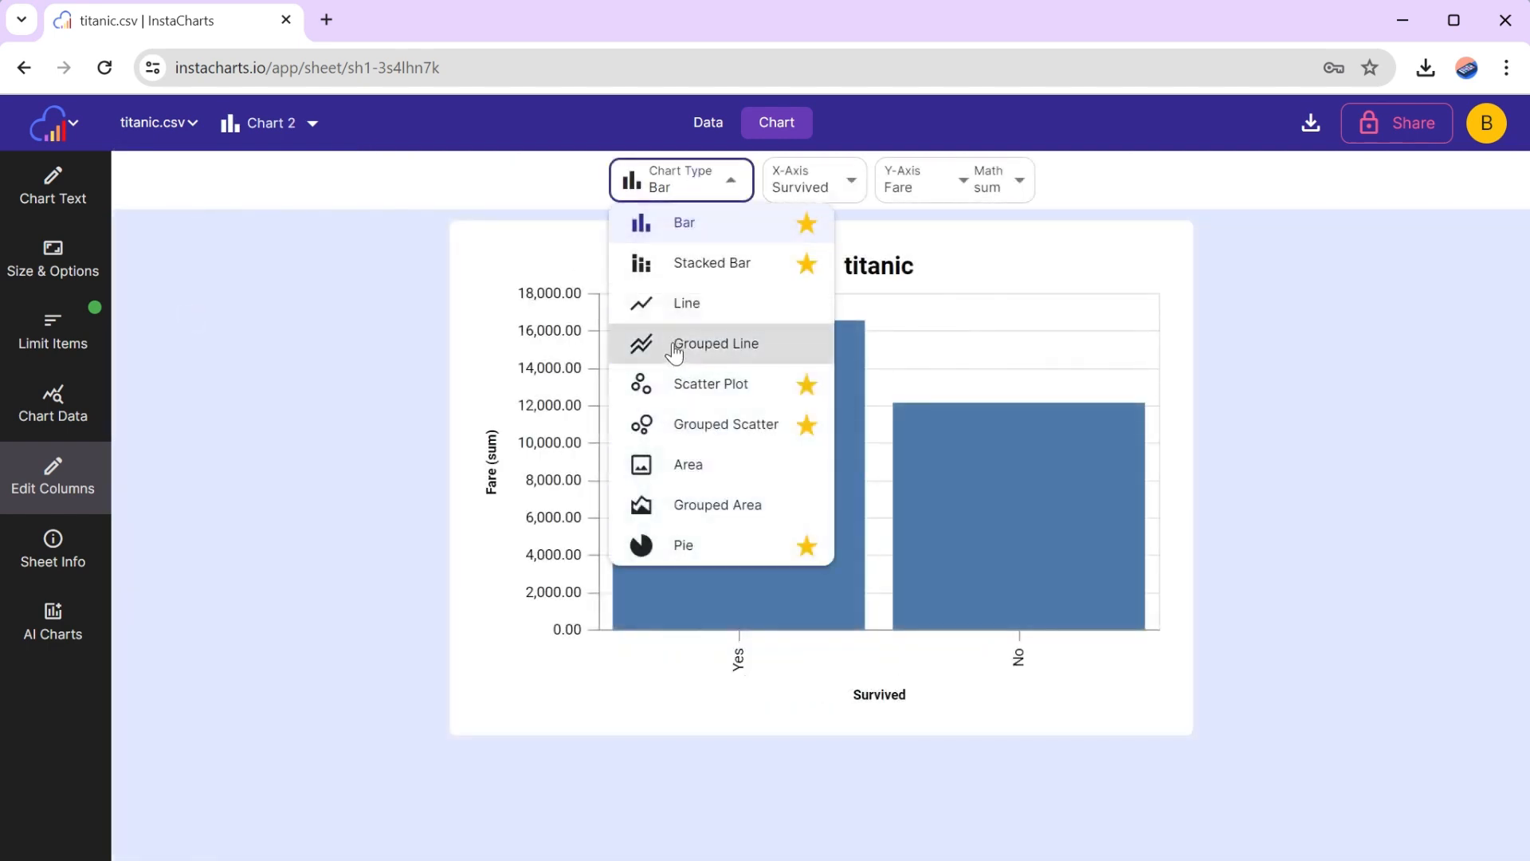
click(695, 264)
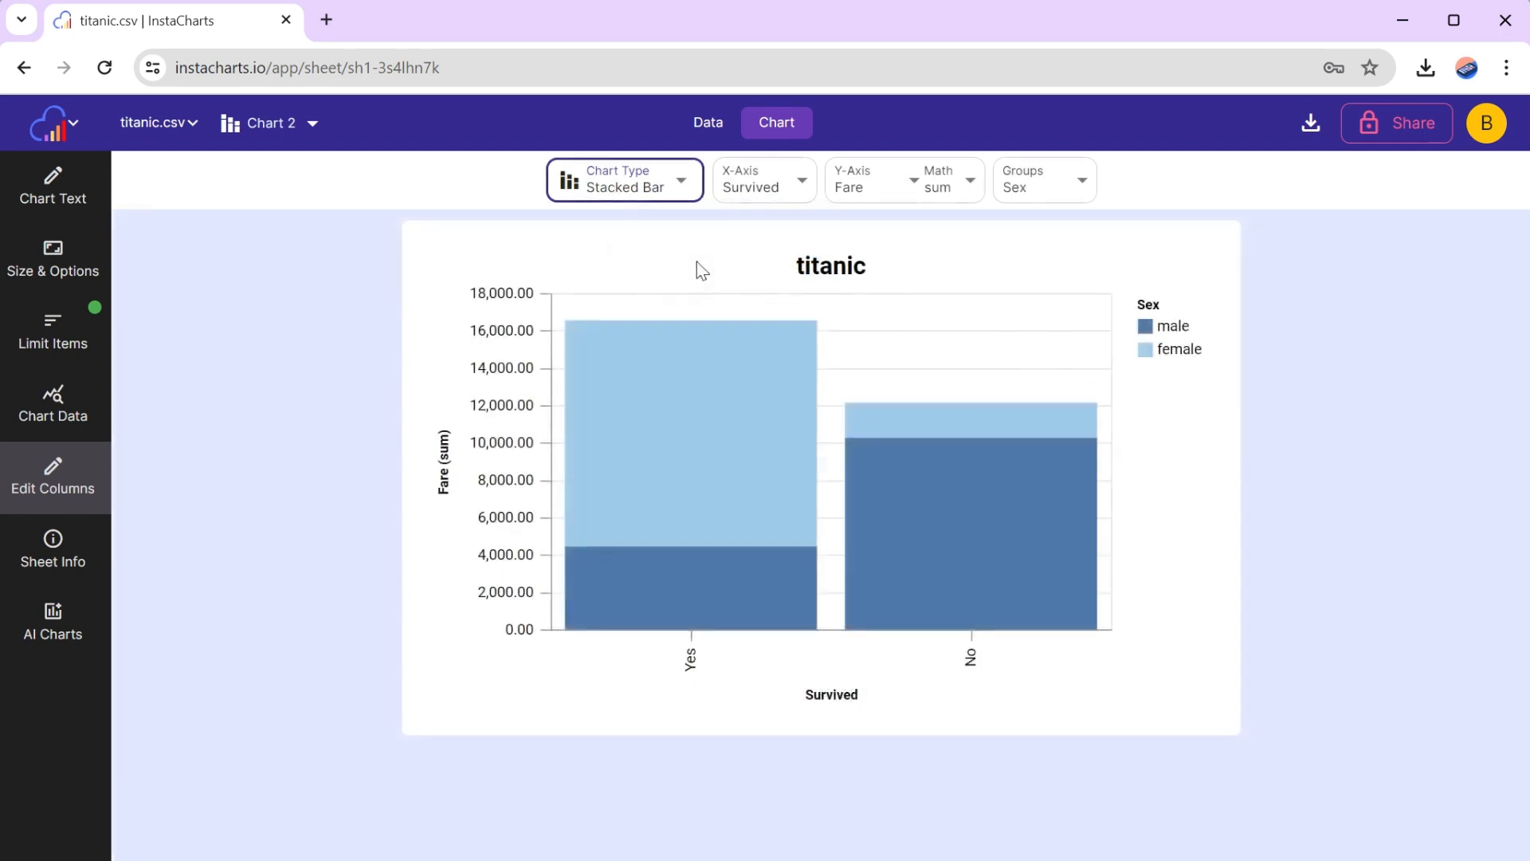
Set the second chart's X-axis to Embarked and its Y-axis math to count
click(807, 181)
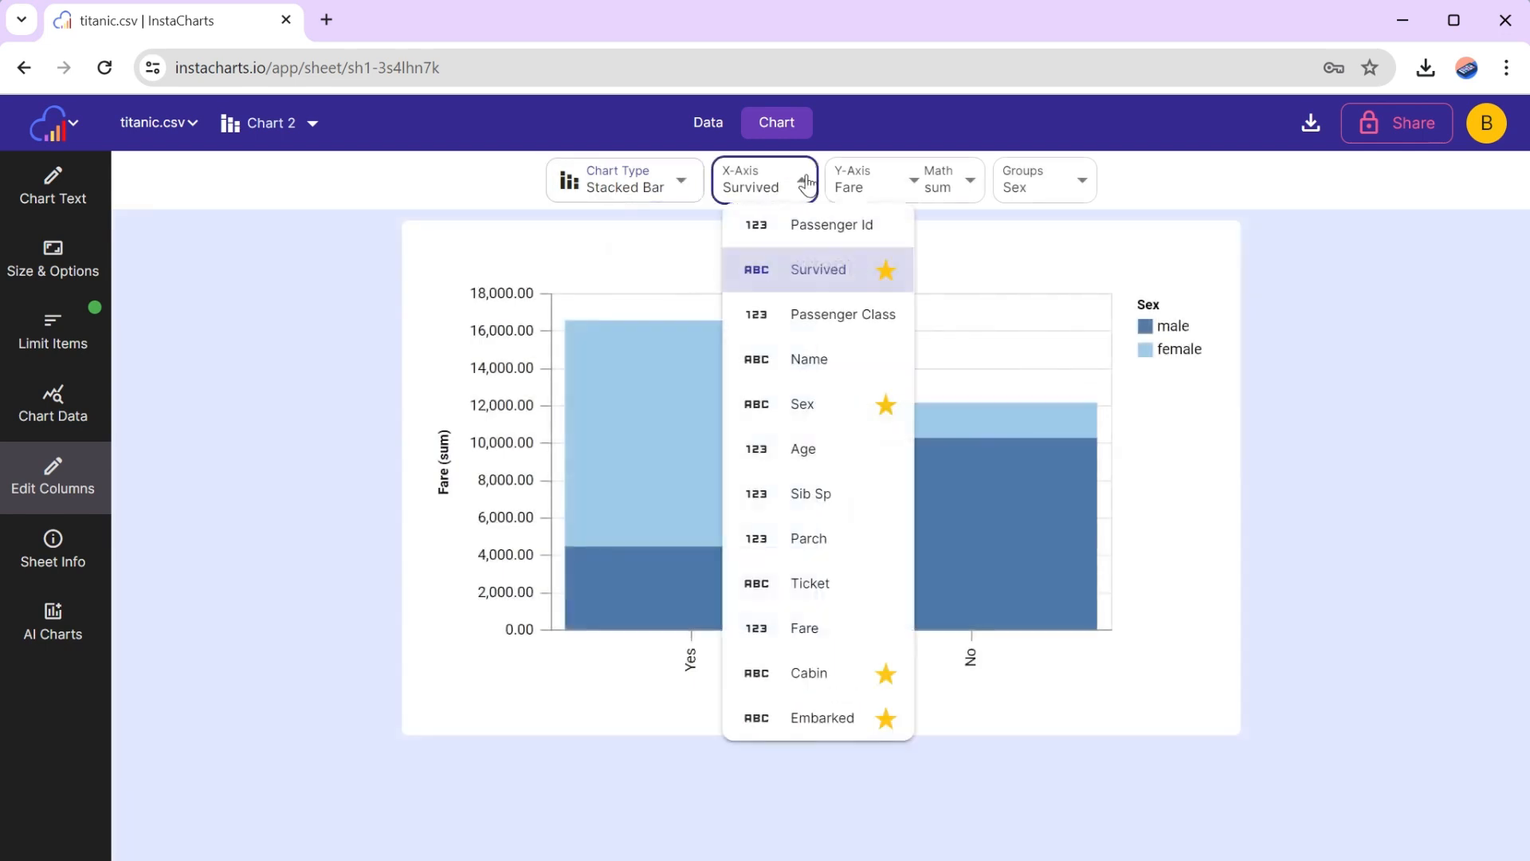
click(809, 721)
click(968, 184)
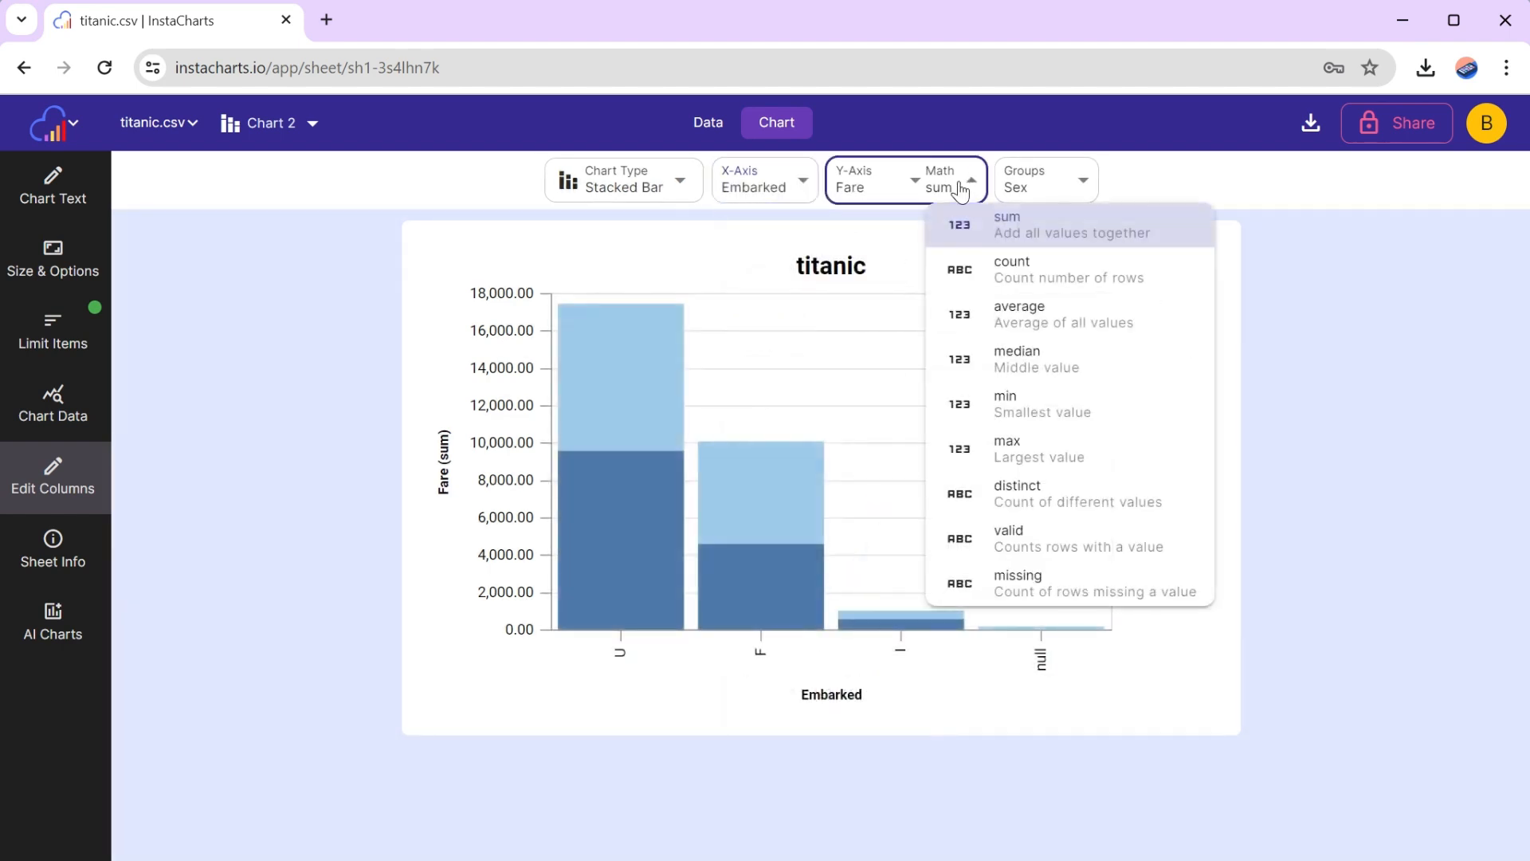
click(974, 277)
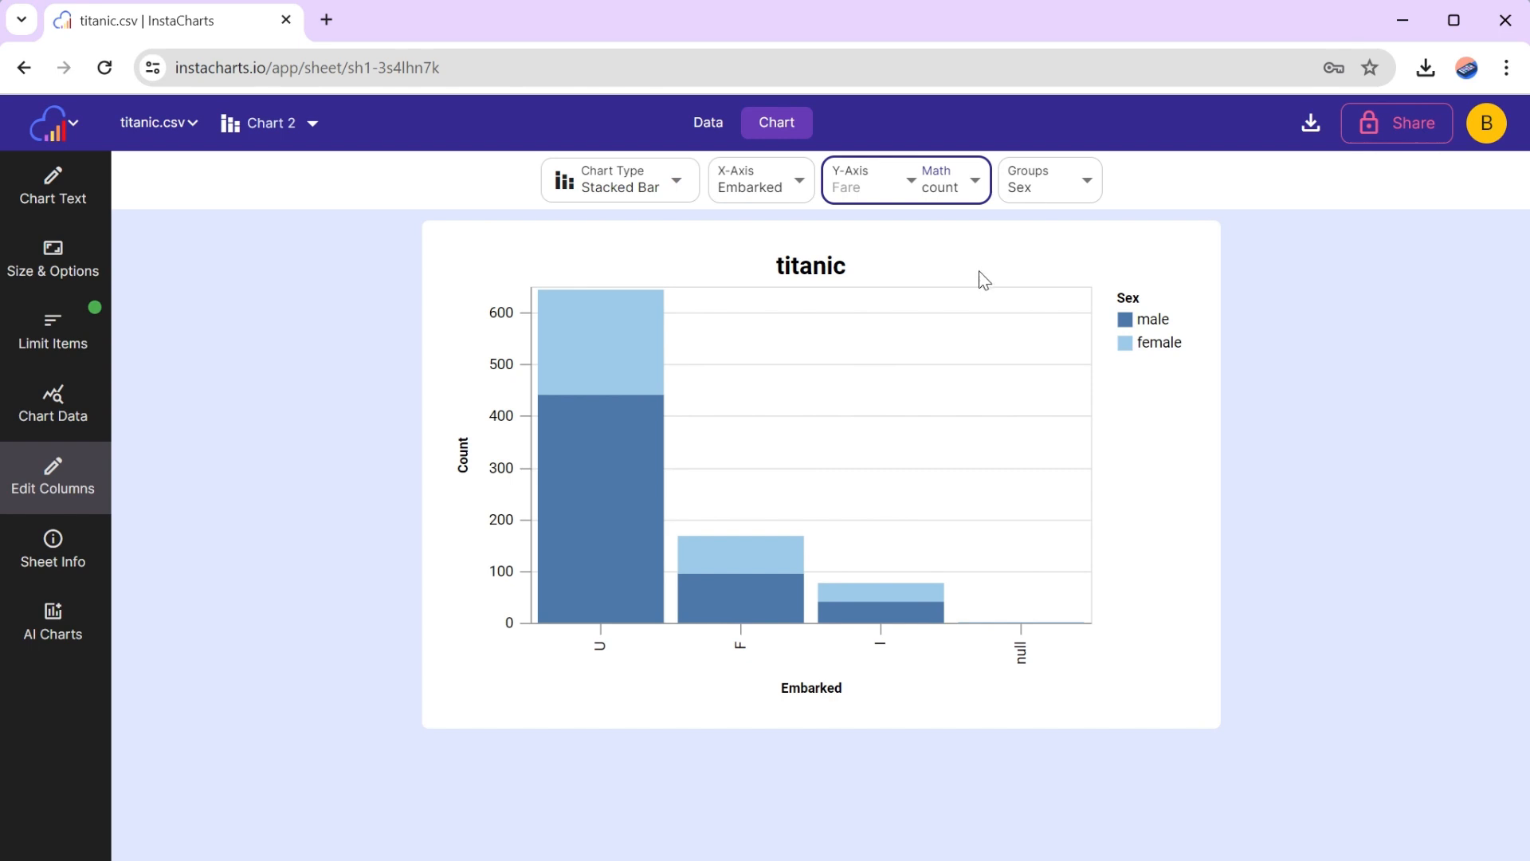
mouse_move(1025, 629)
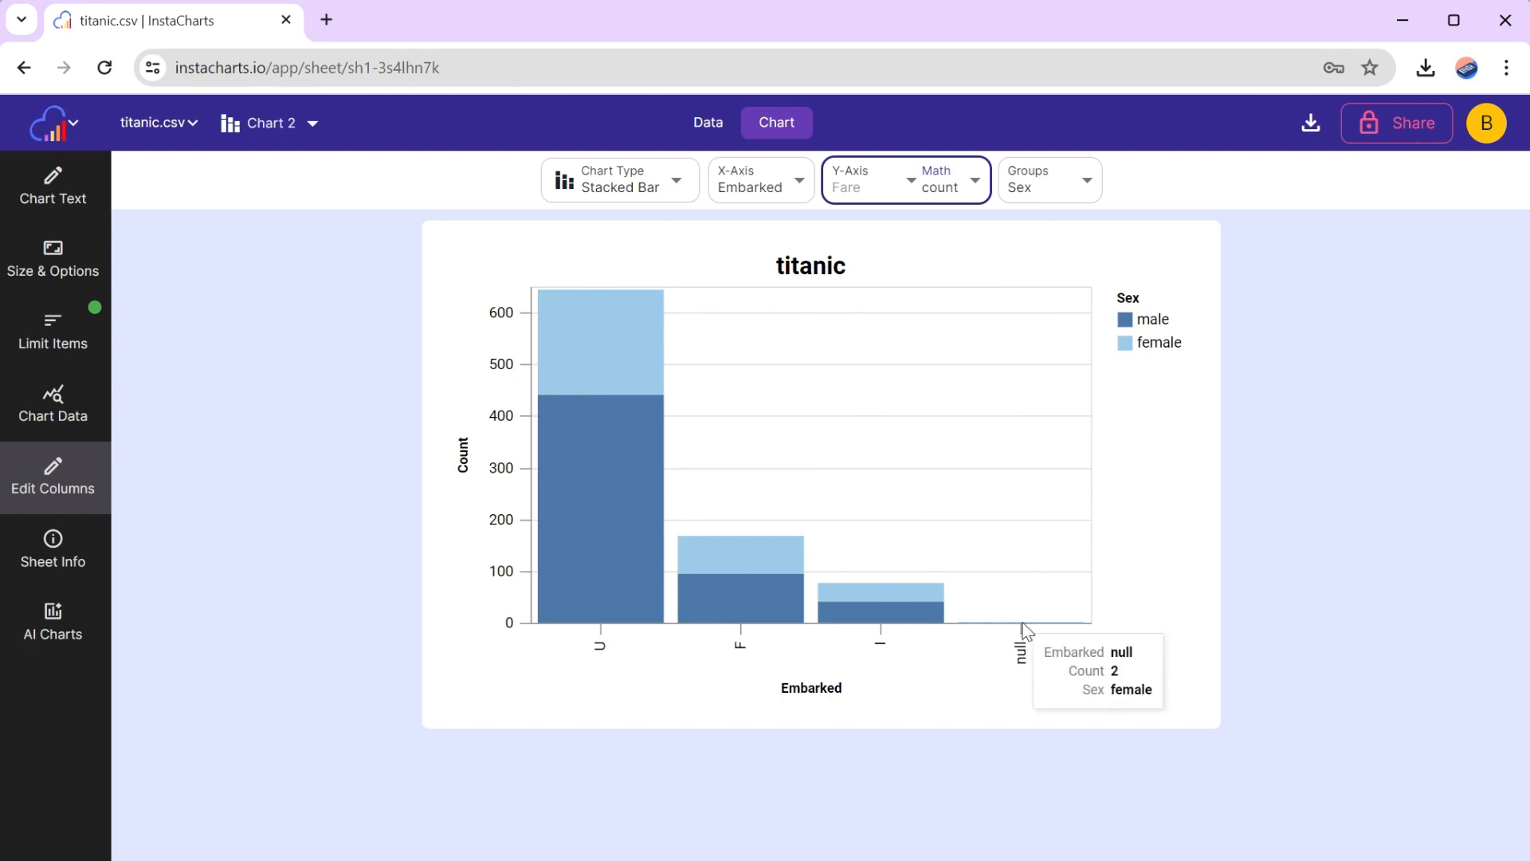
mouse_move(614, 594)
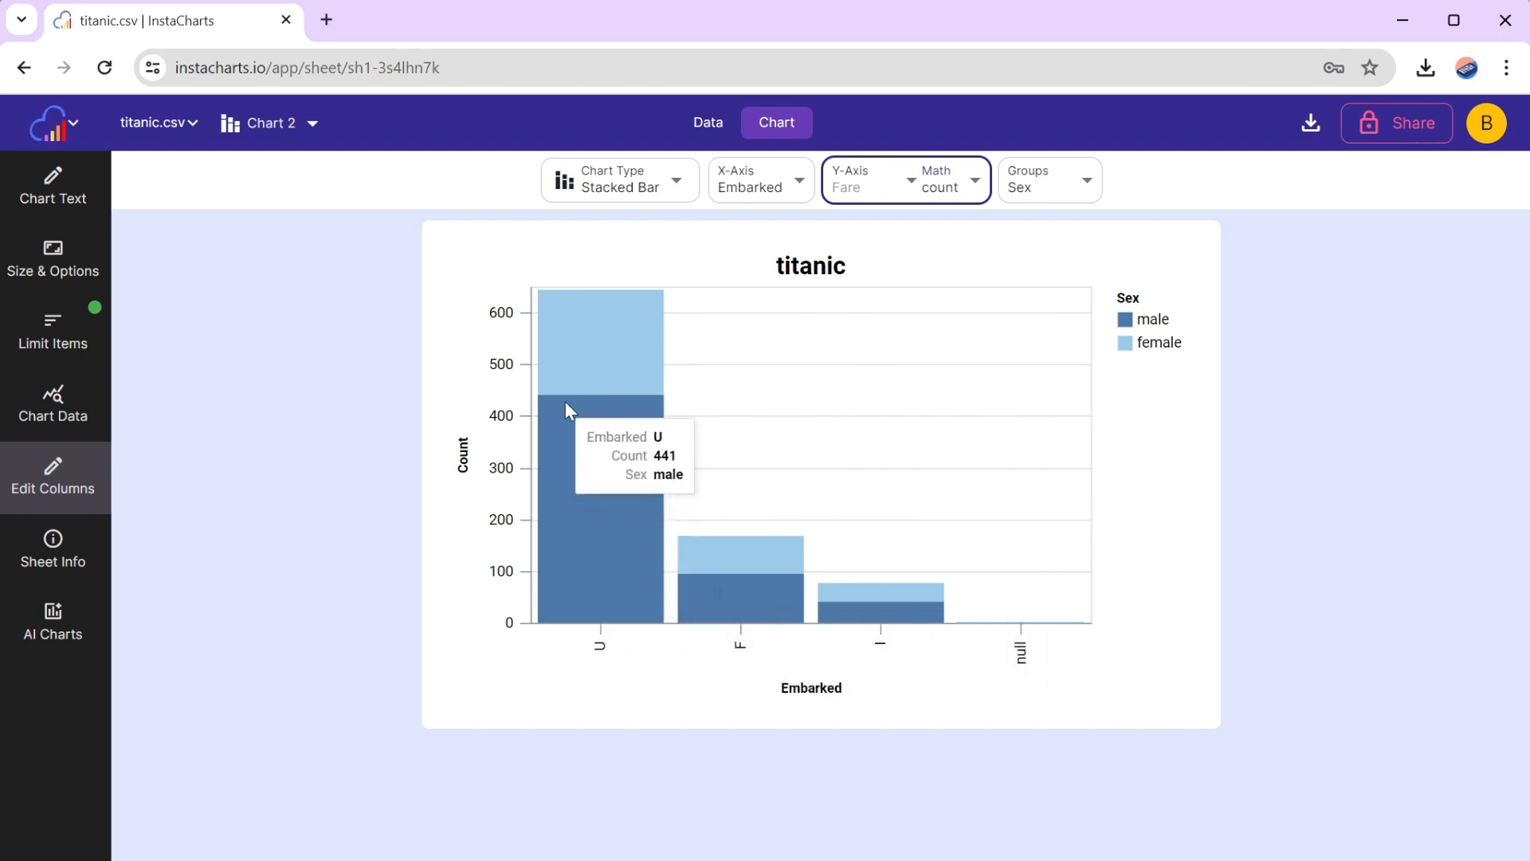
Turn on Horizontal Bars for the Embarked chart and set its color scheme to Default
click(53, 261)
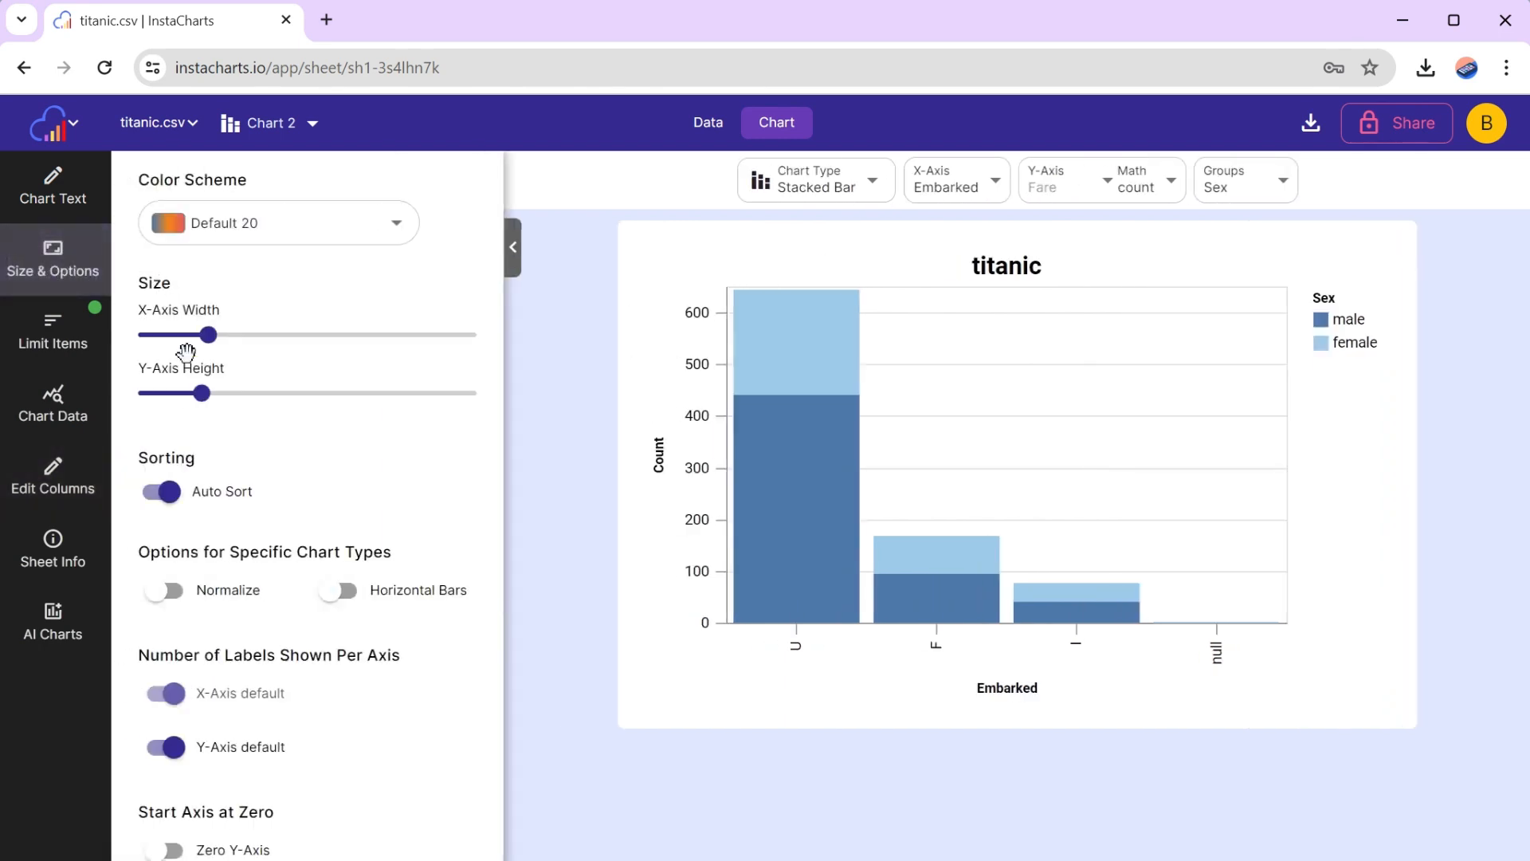
click(341, 591)
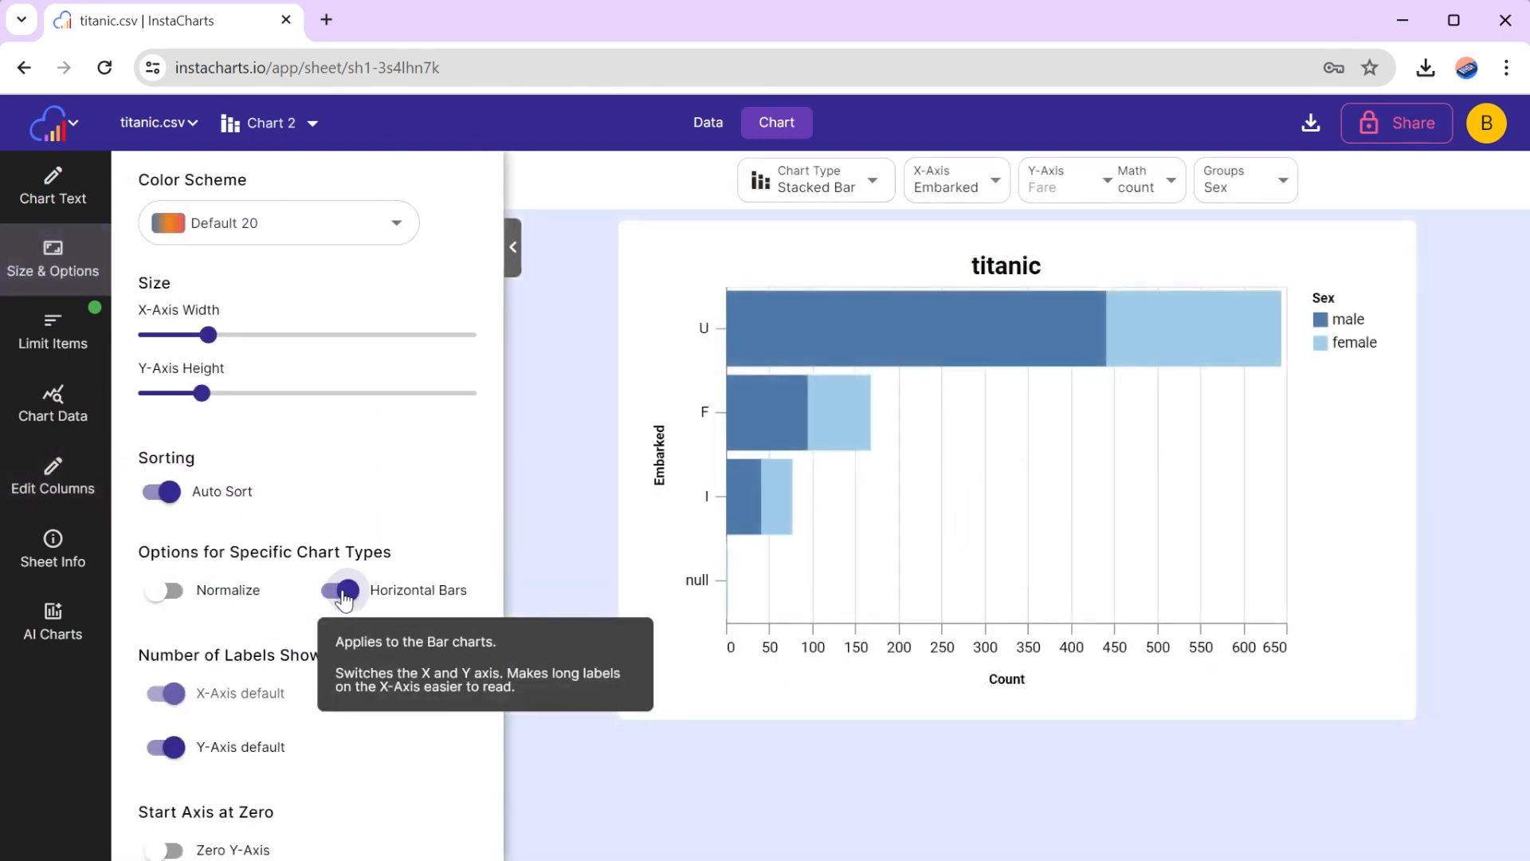
click(324, 224)
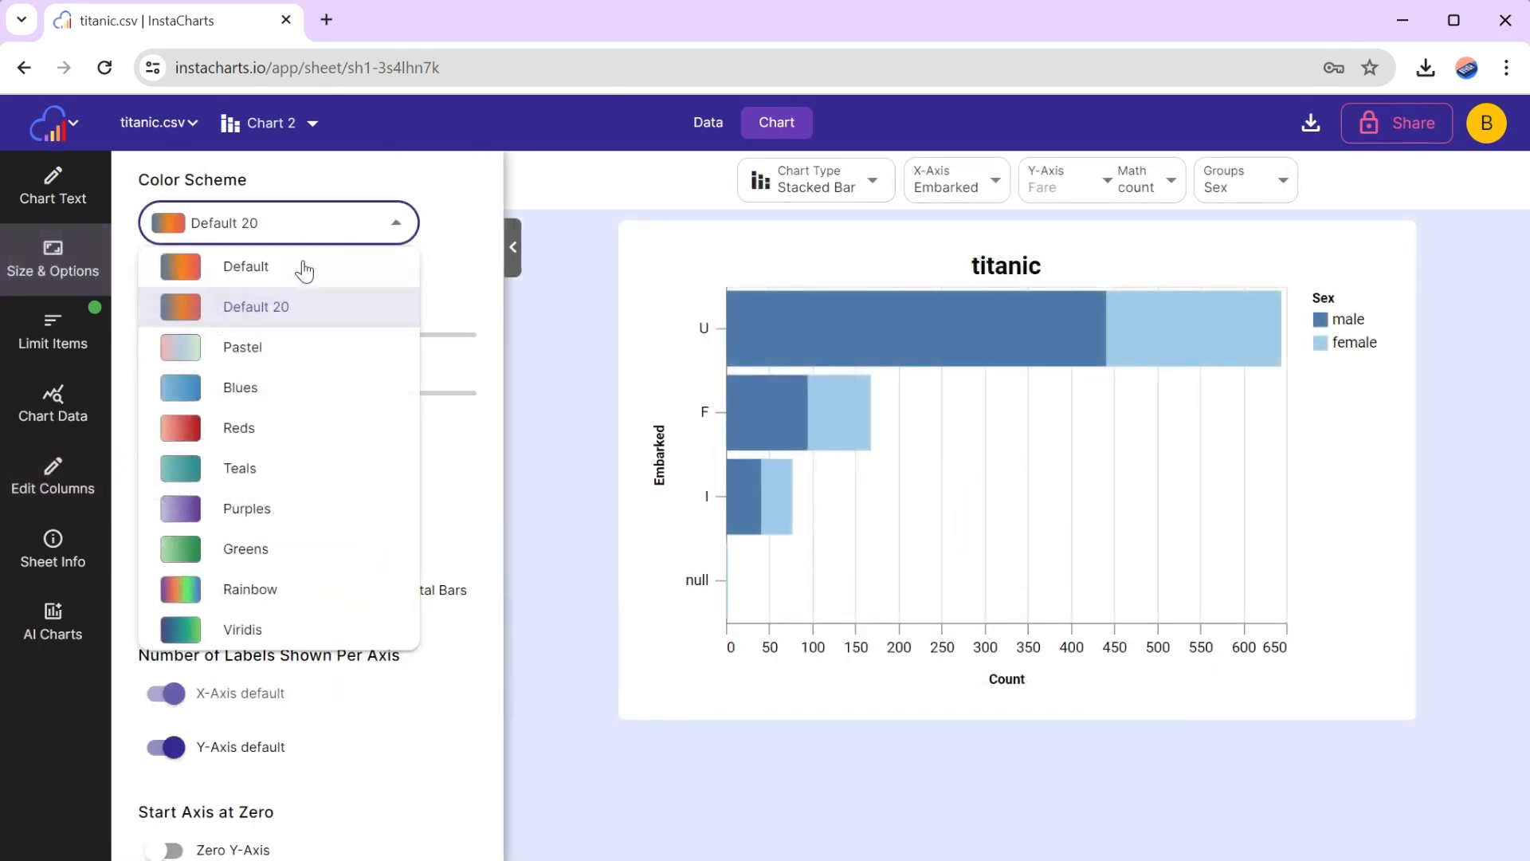
click(305, 270)
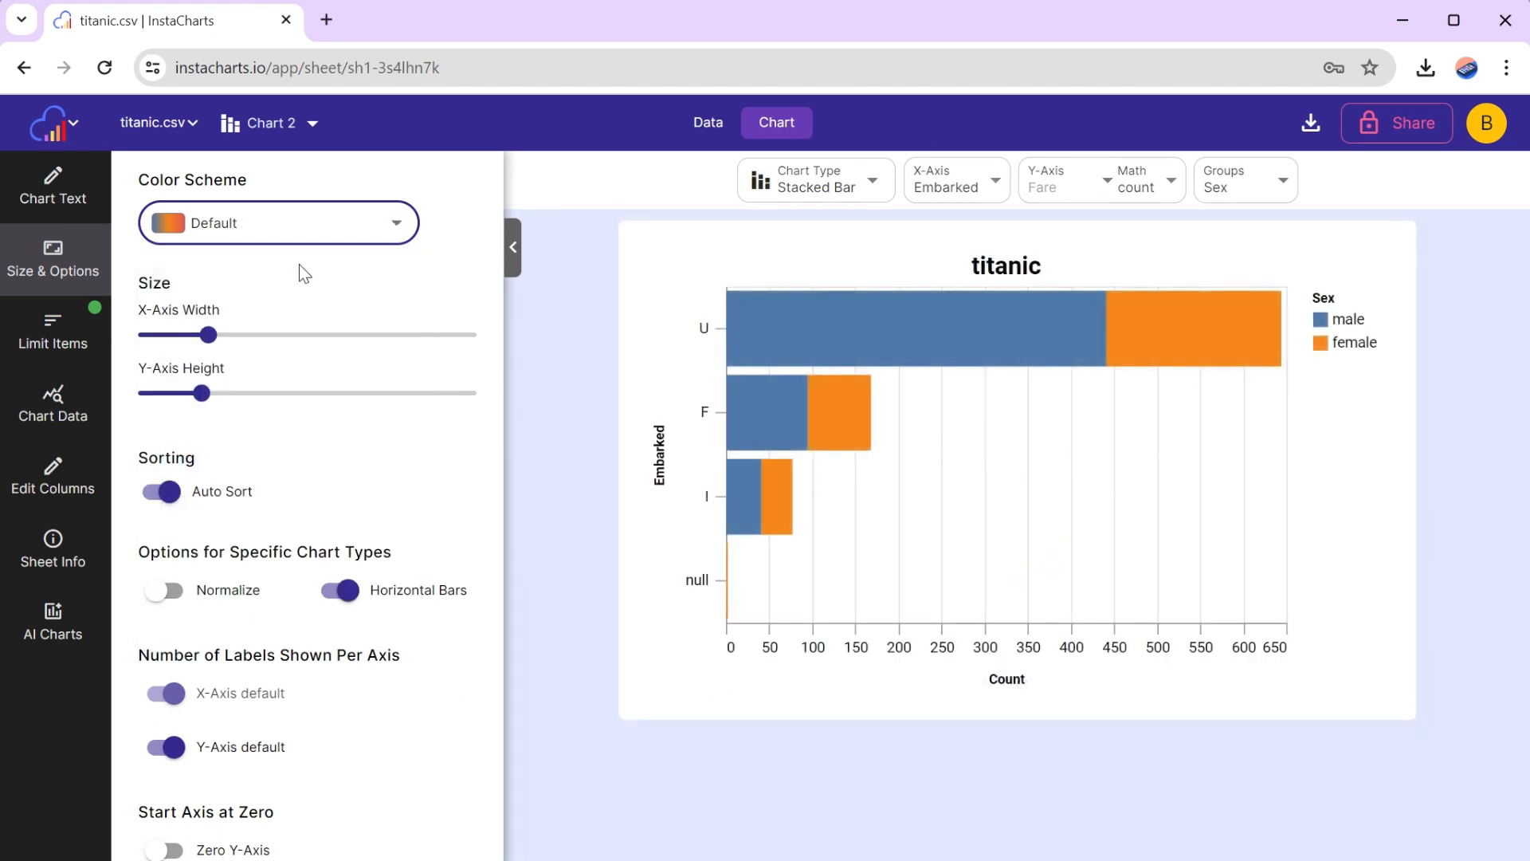
Group the Embarked chart's stacked bars by Passenger Class
click(515, 254)
click(1060, 186)
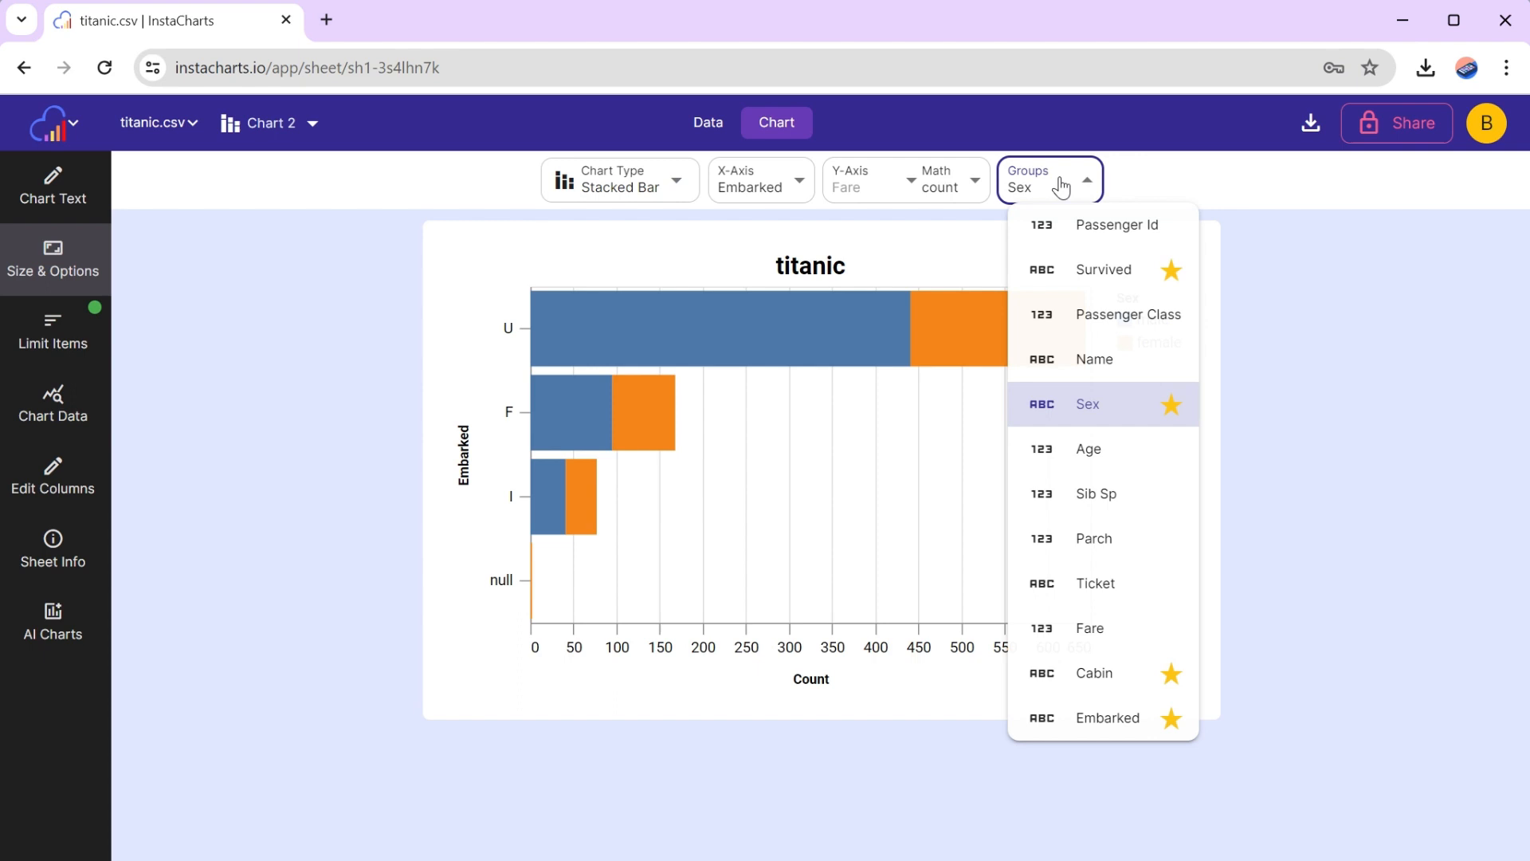
click(1068, 314)
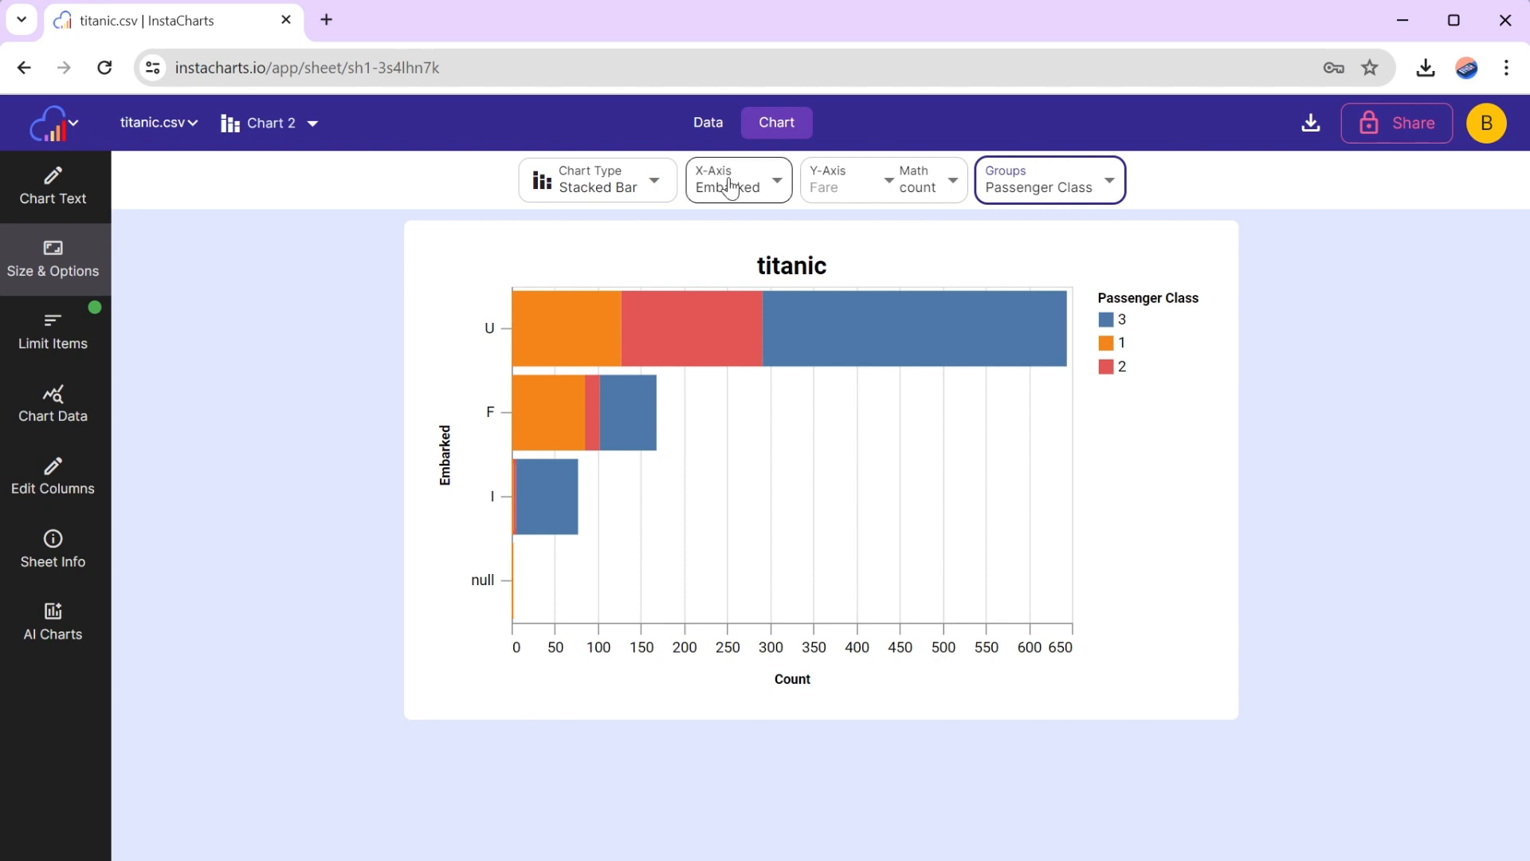
Filter the Embarked data column to Not blank and return to the chart
click(710, 124)
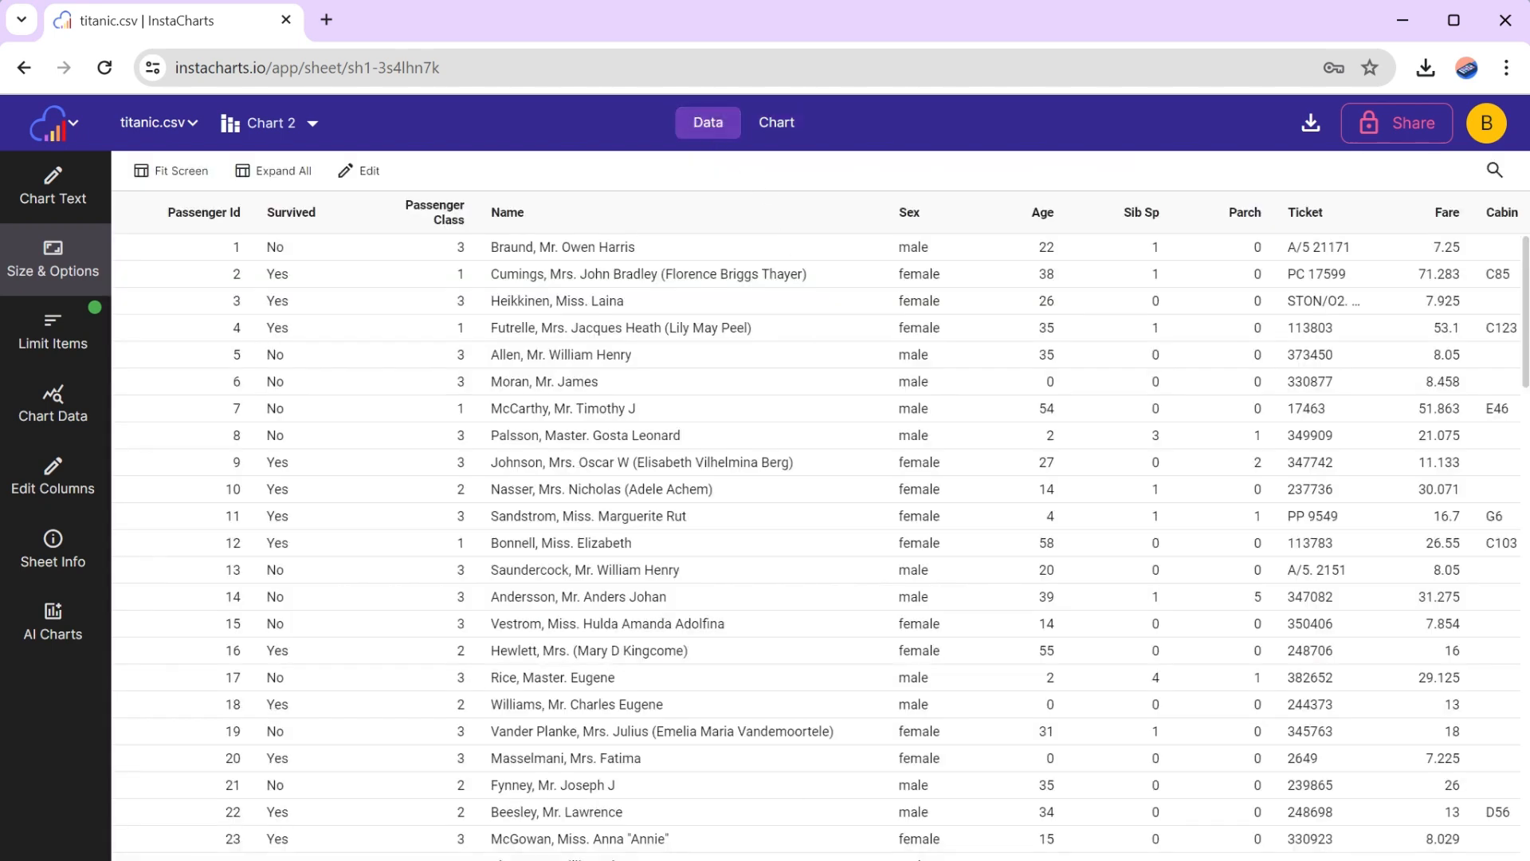
scroll(1424, 303, right, 3)
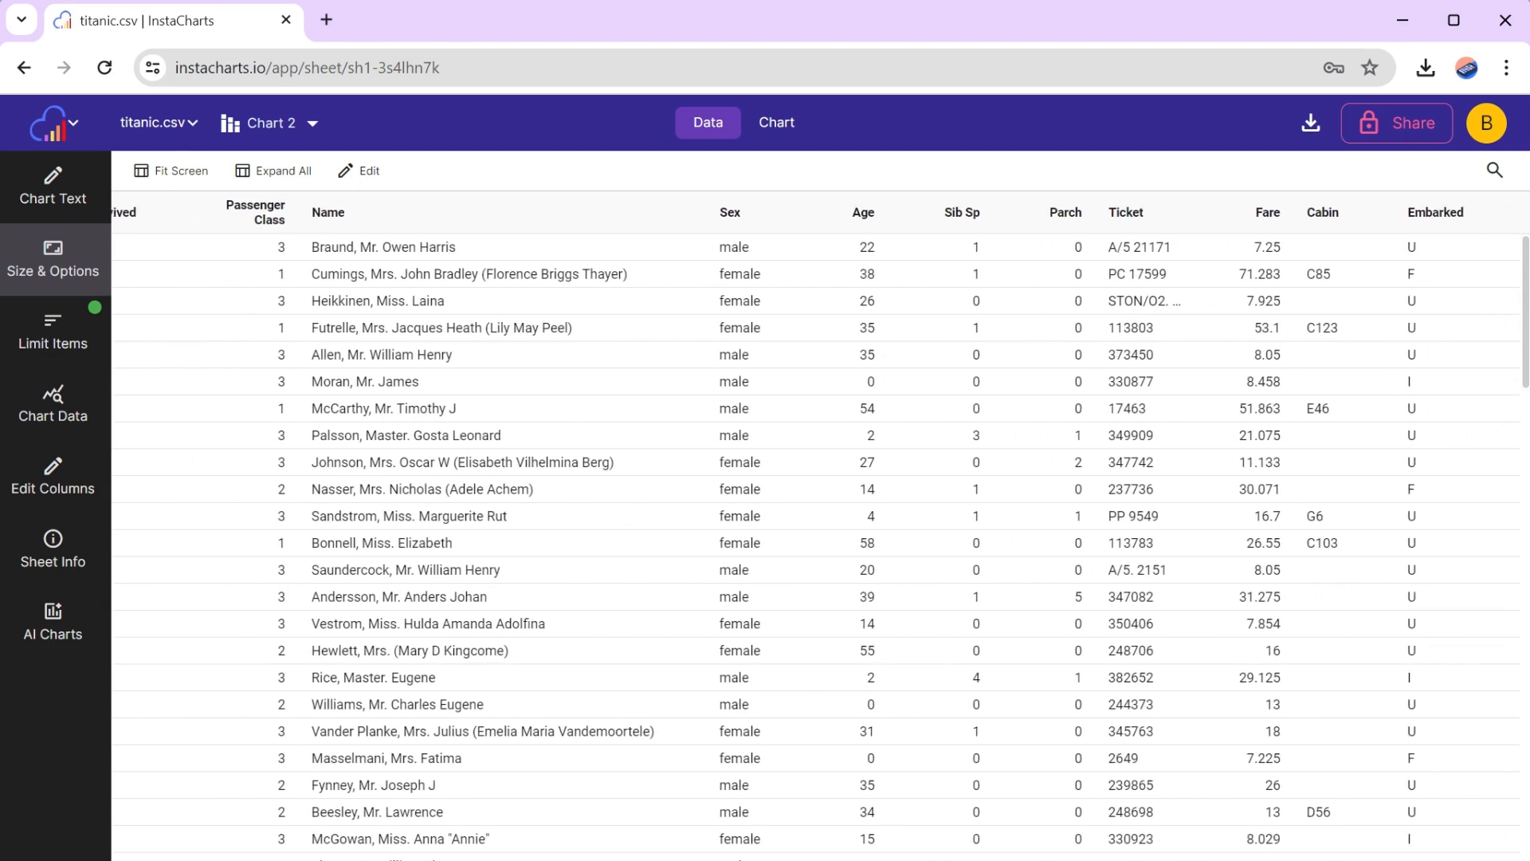
click(1497, 214)
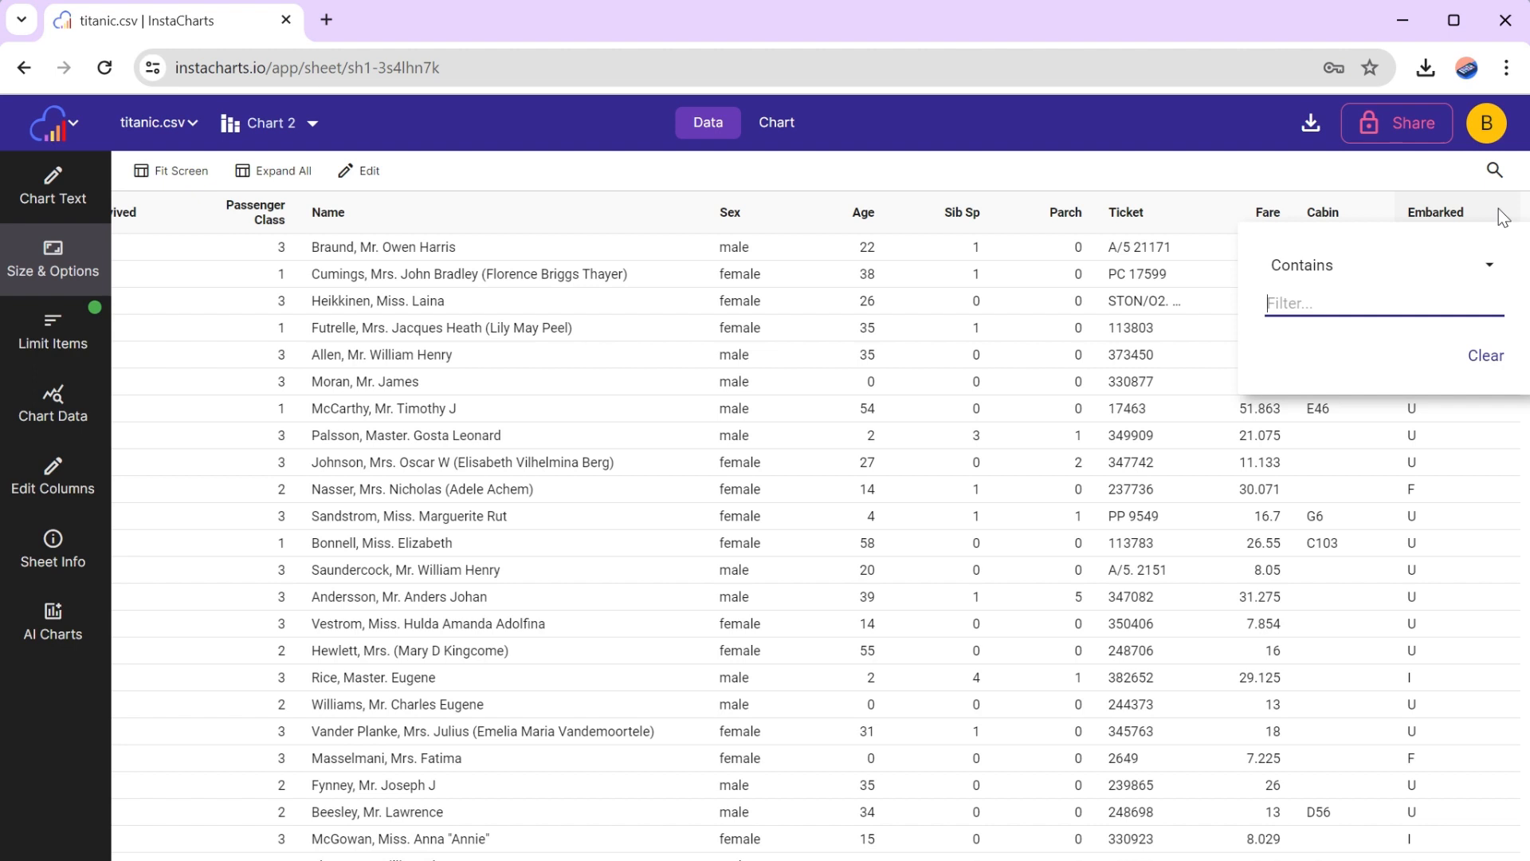
click(1313, 270)
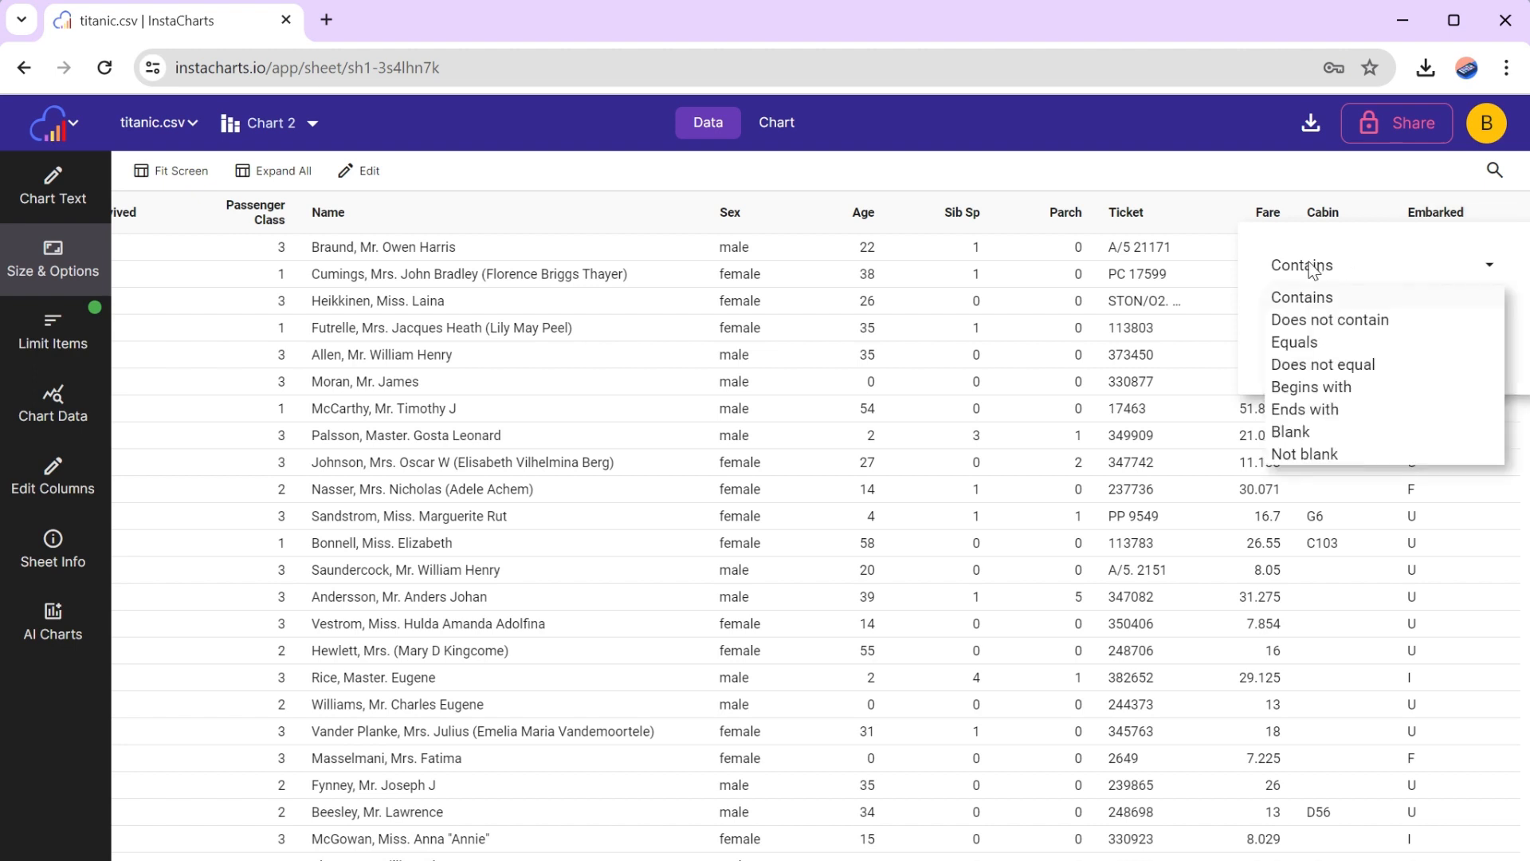
click(1313, 458)
click(1294, 169)
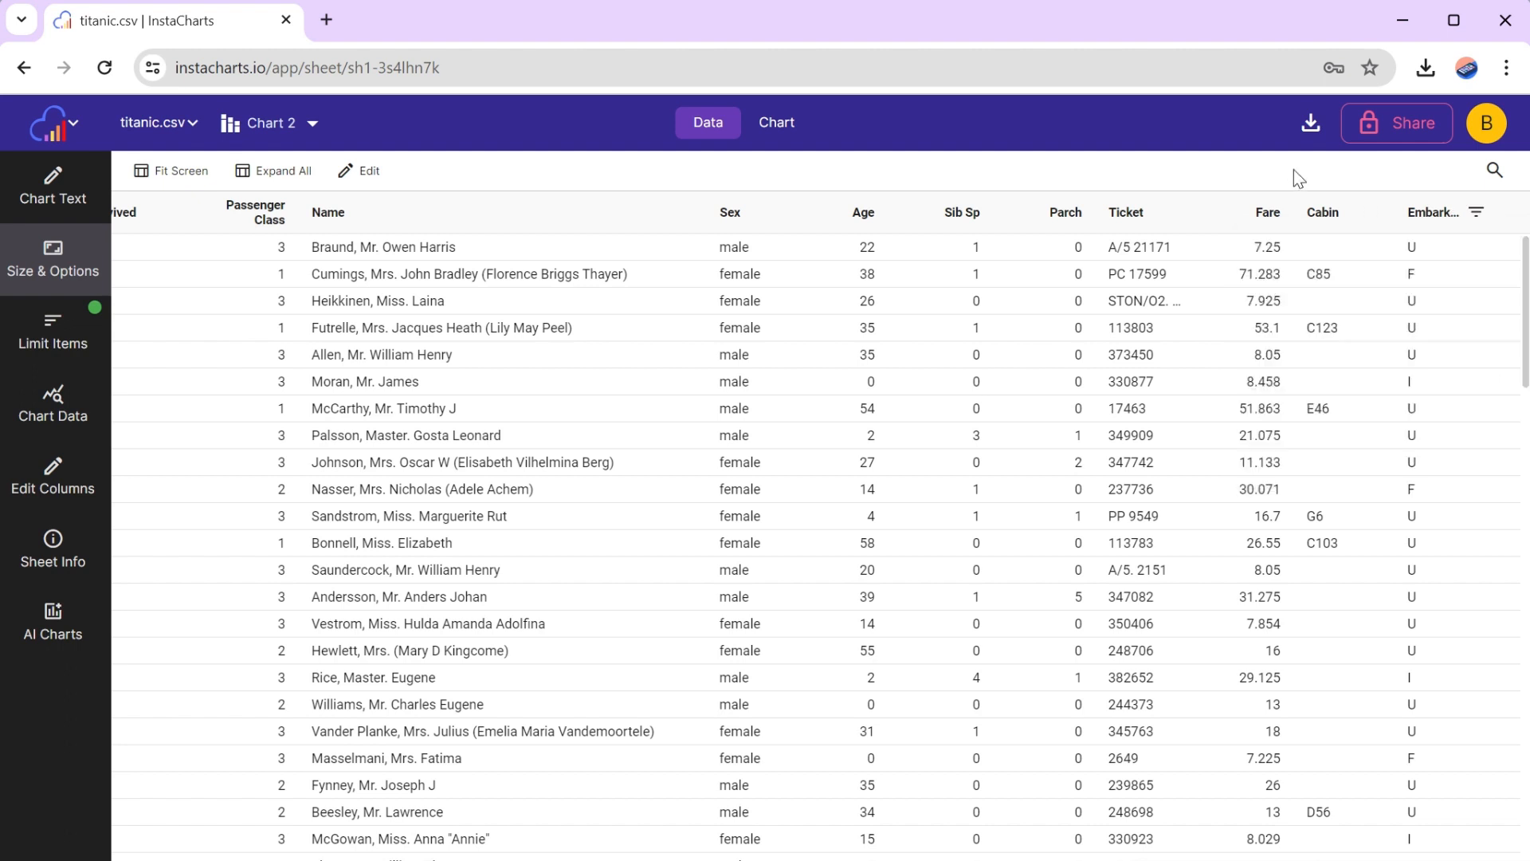
click(774, 122)
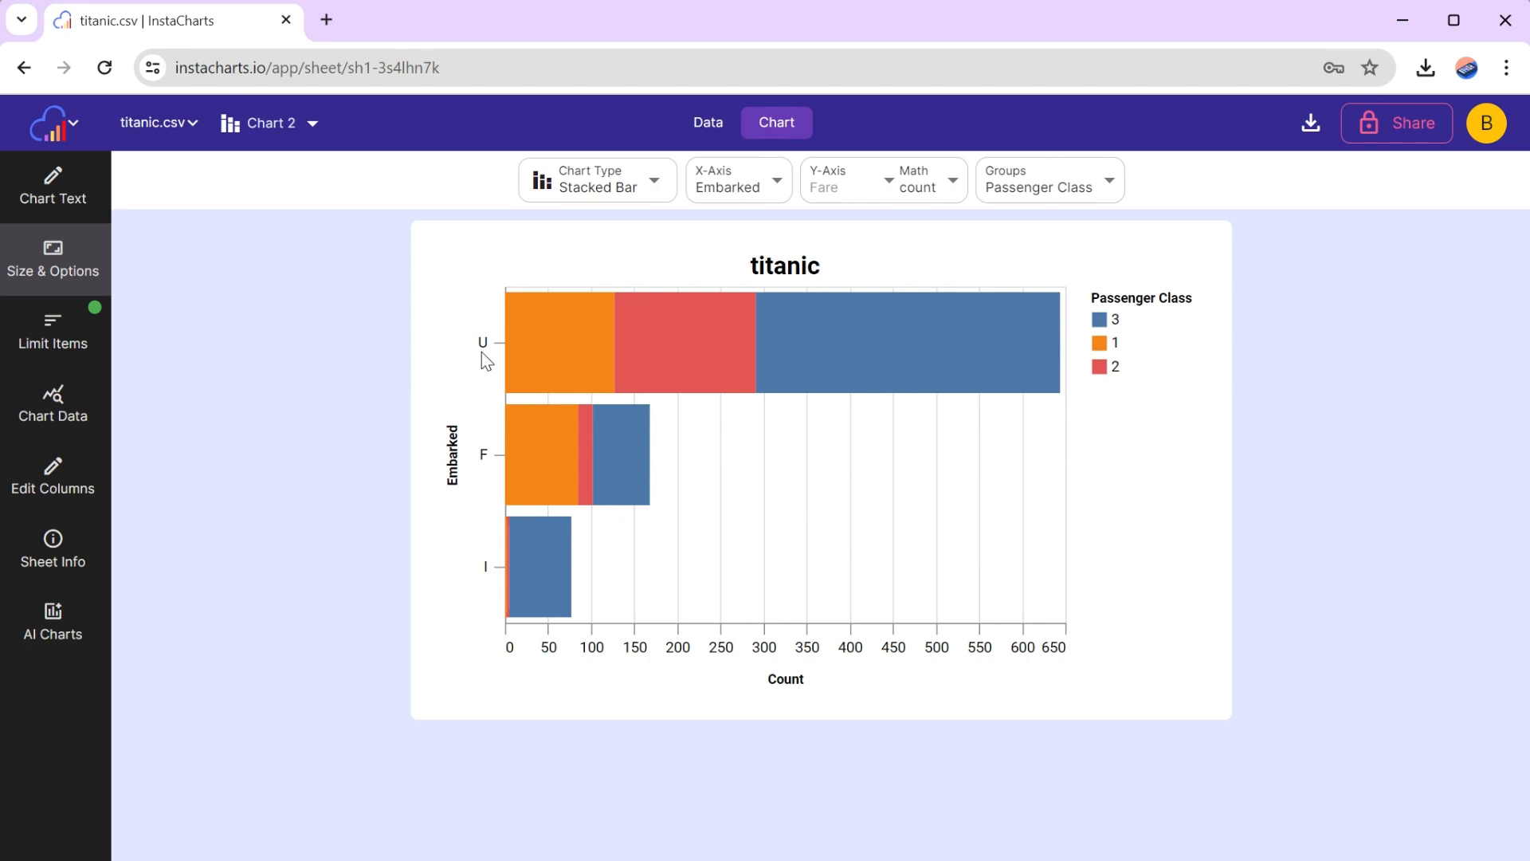
Turn on data editing and replace all U values in the Embarked column with UK
click(709, 124)
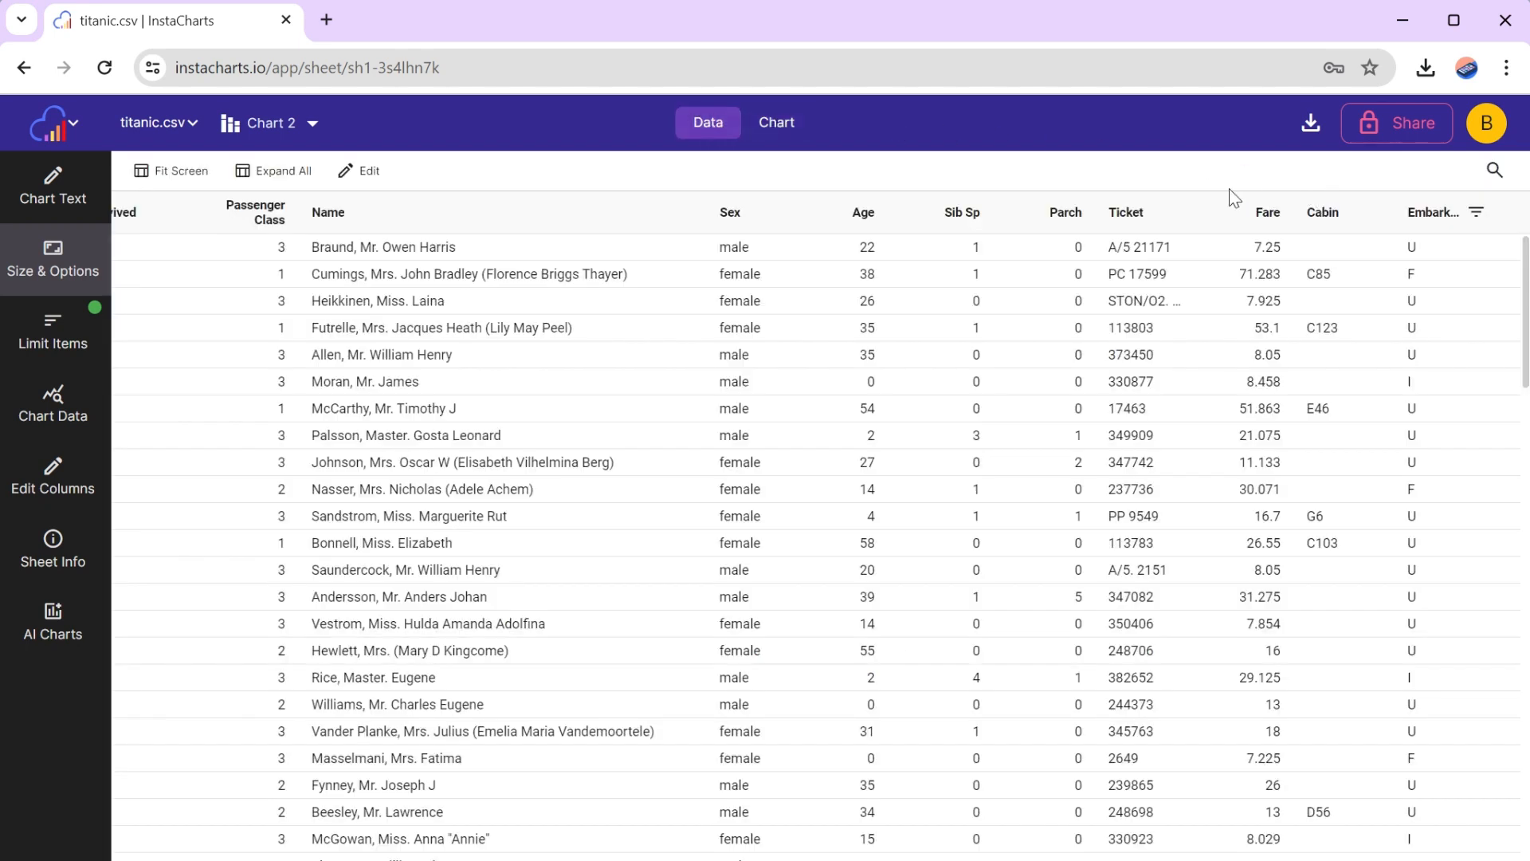
click(360, 170)
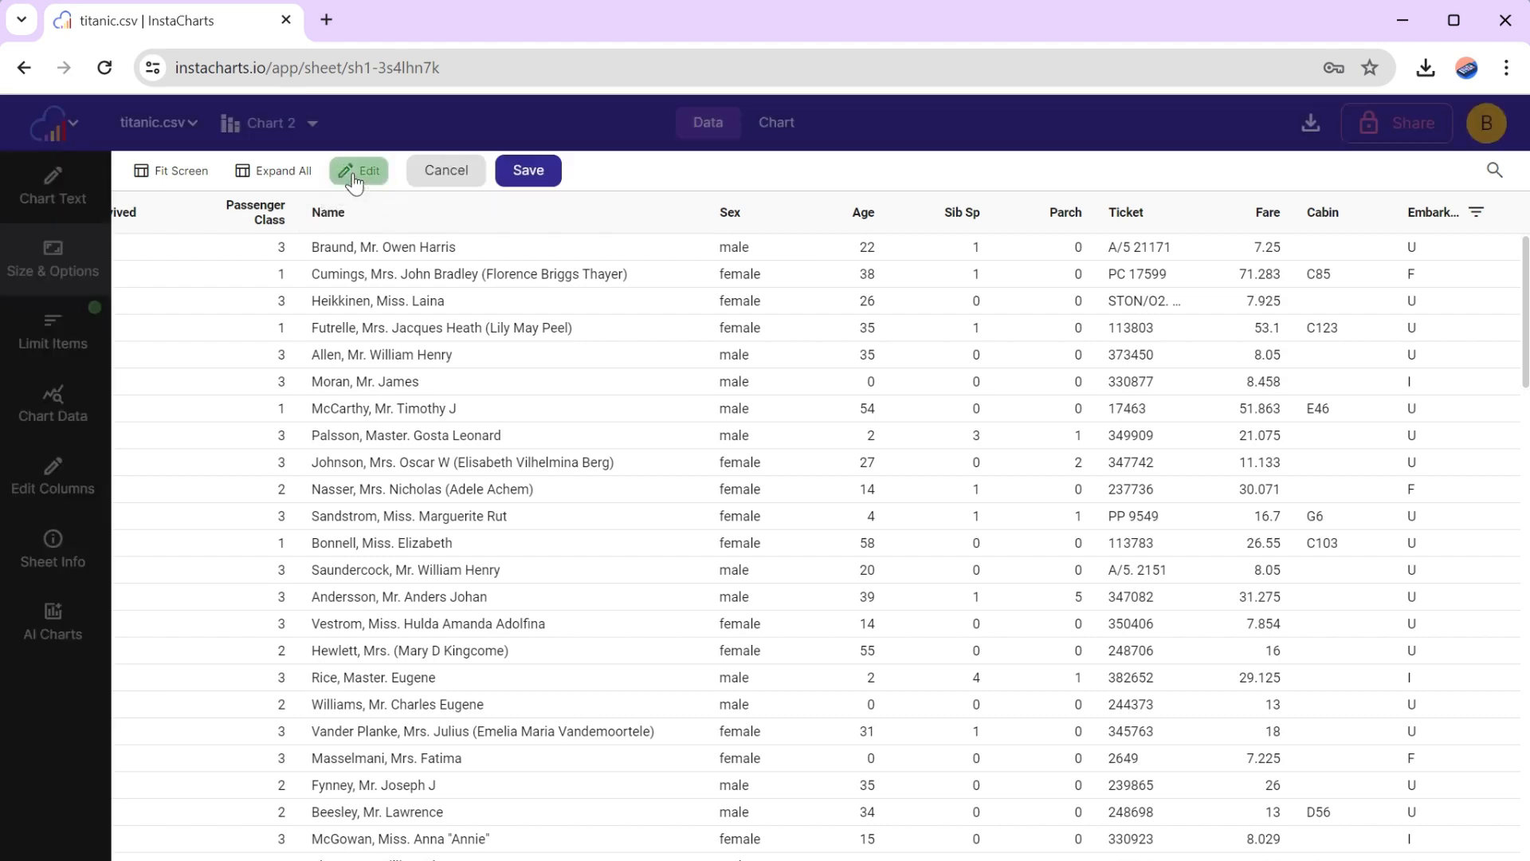
click(1424, 251)
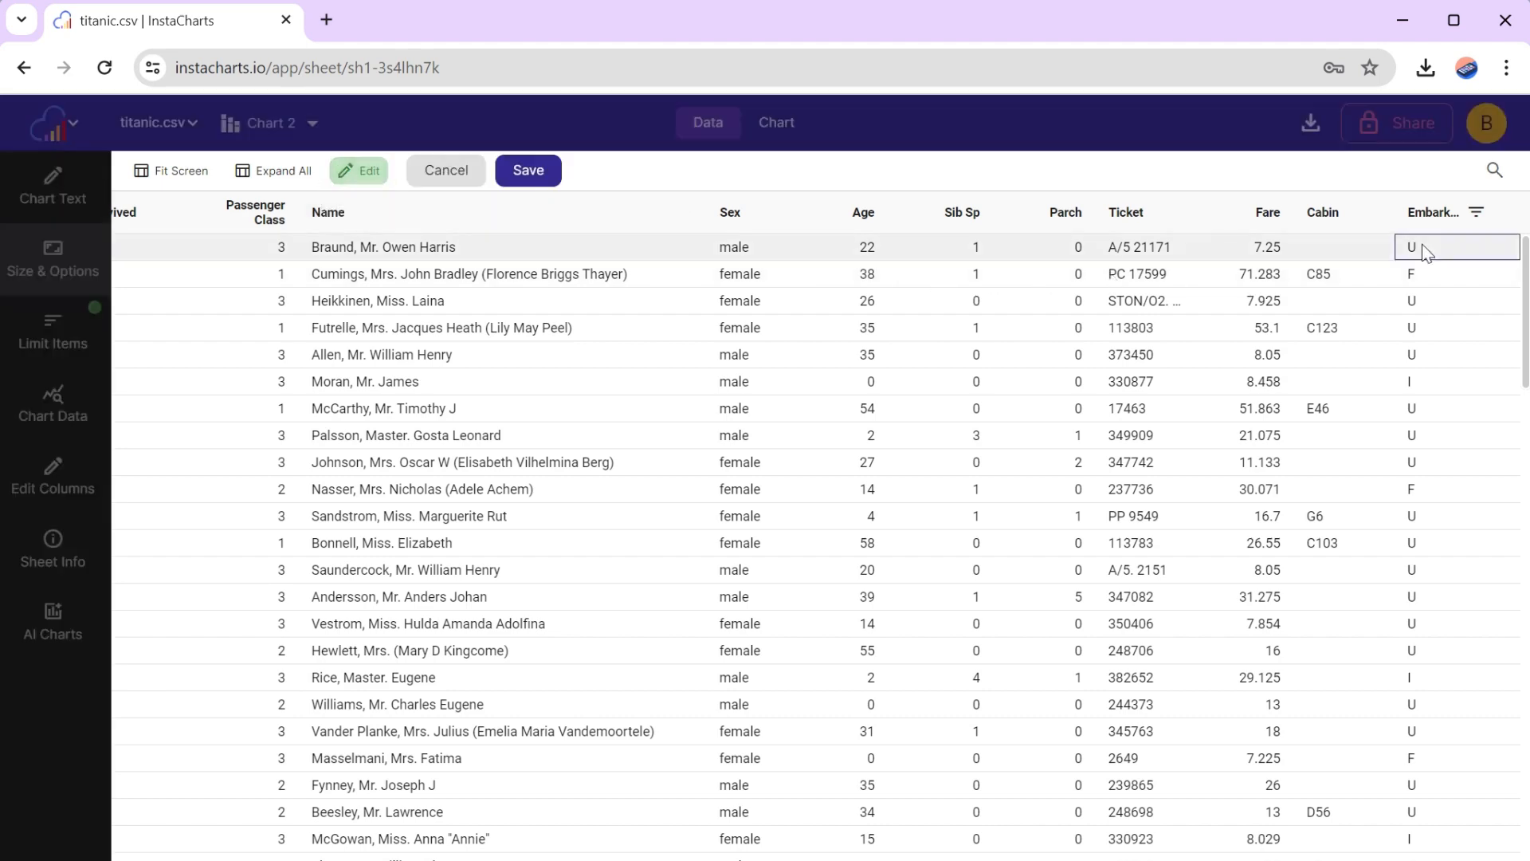
right_click(1424, 250)
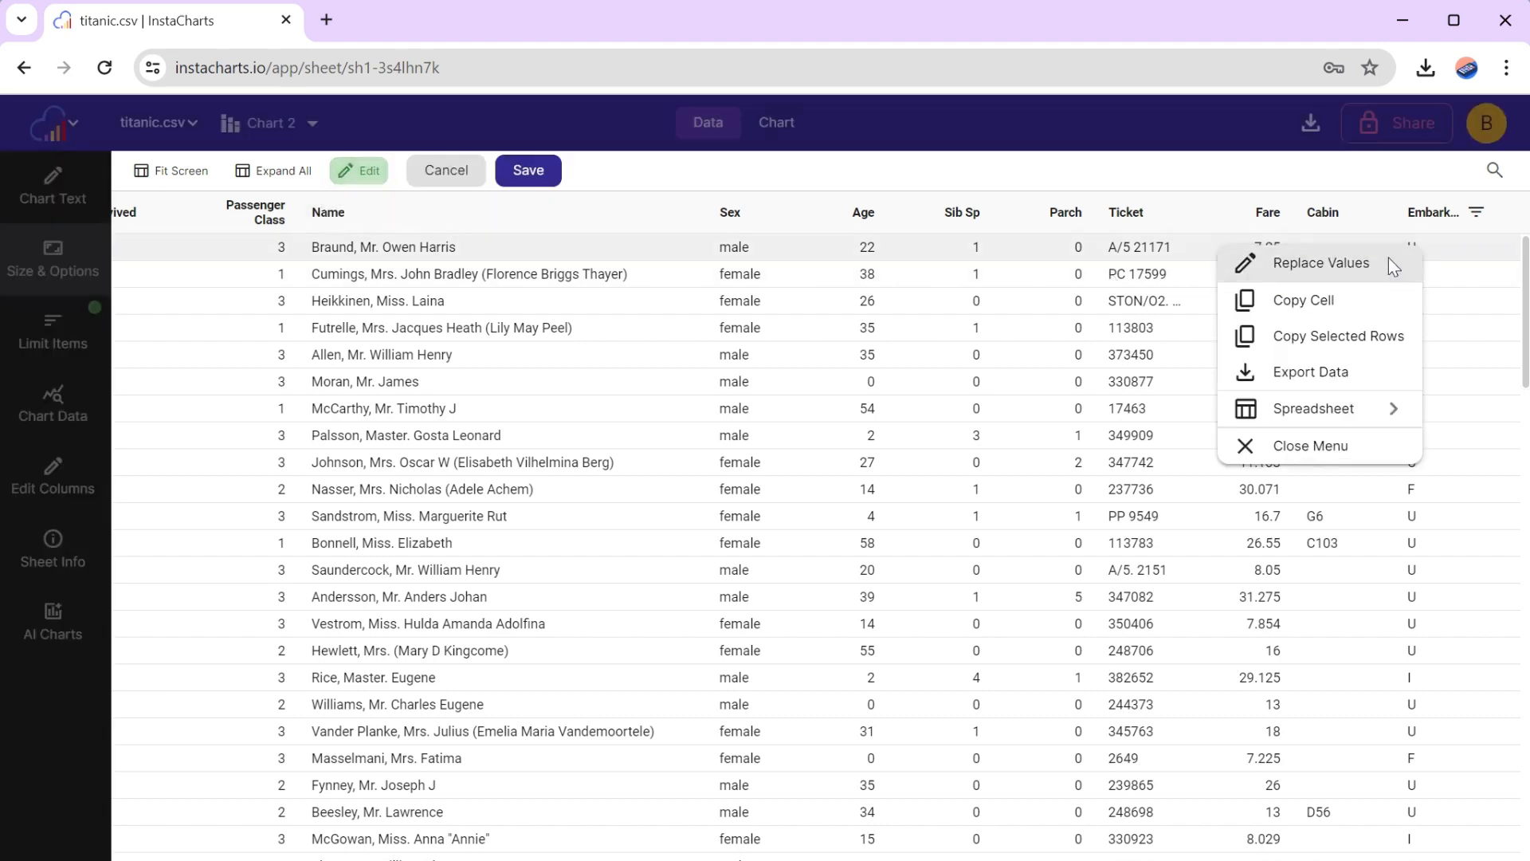
click(1389, 257)
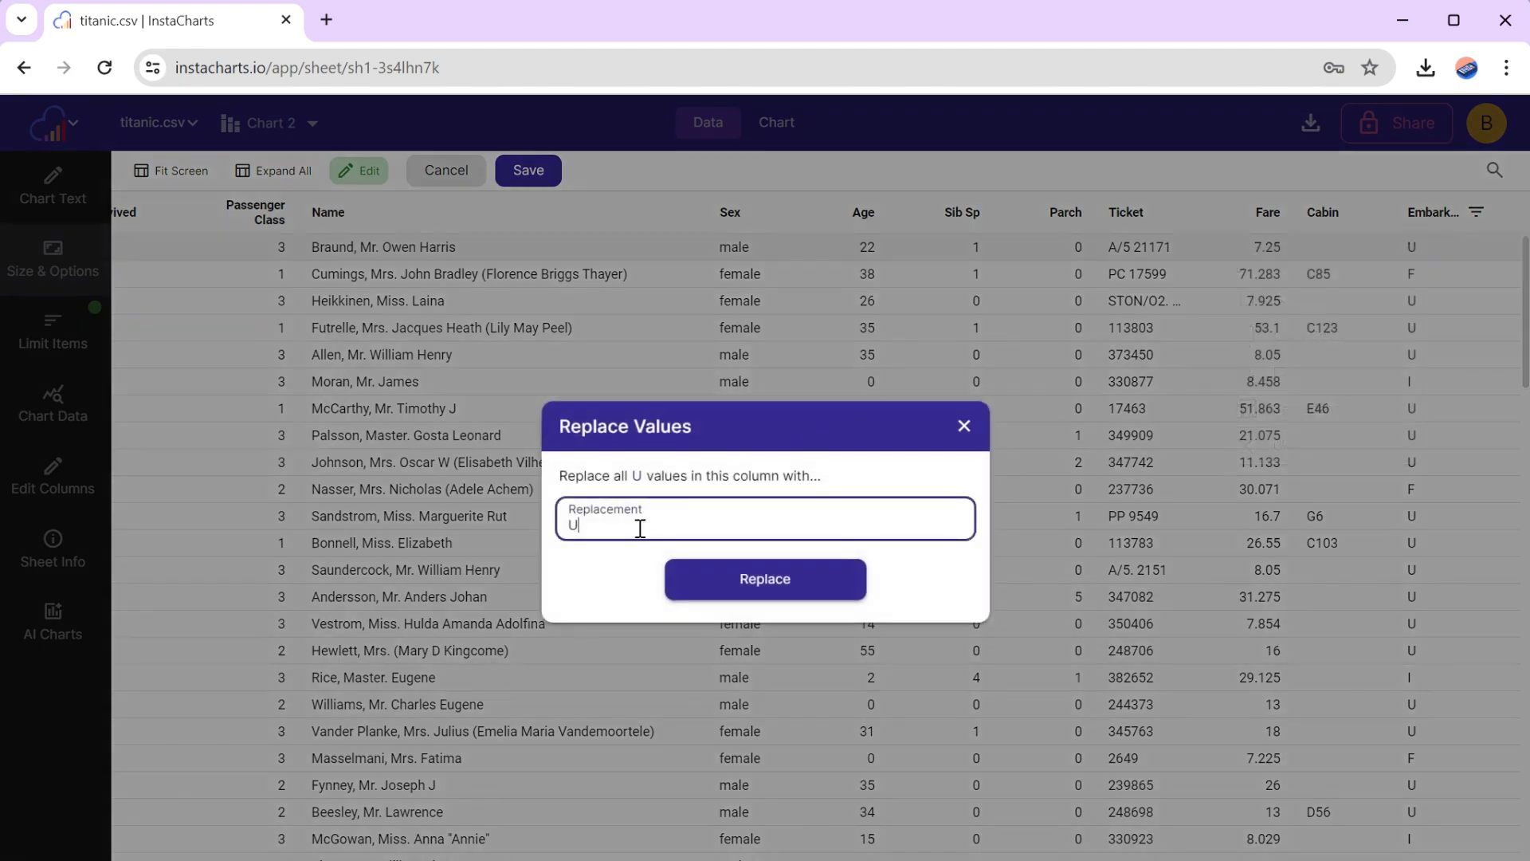
text(K)
click(788, 580)
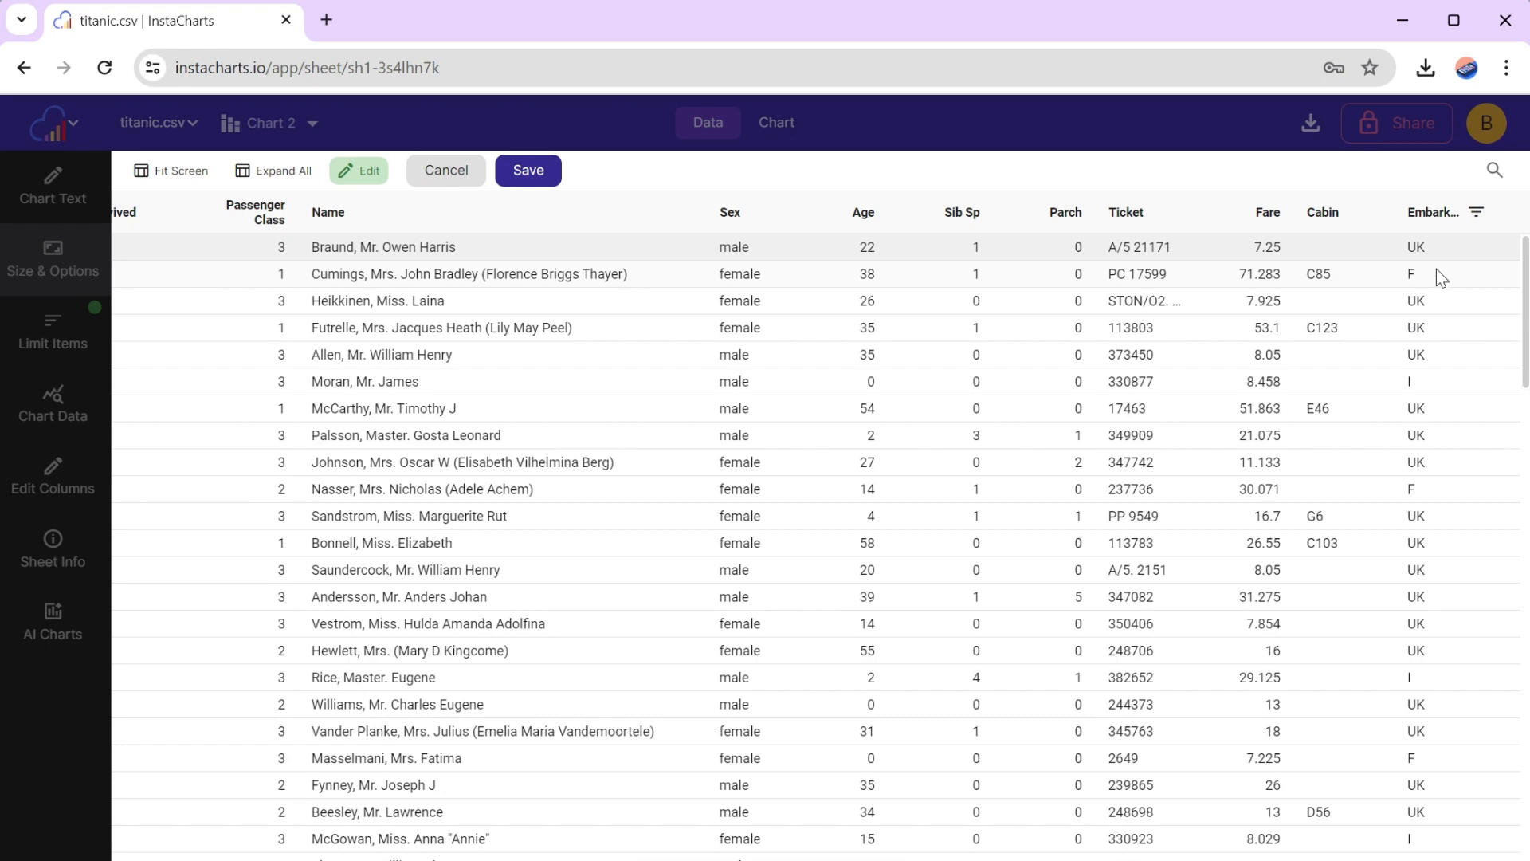
Replace all F values in the Embarked column with France
click(1421, 279)
right_click(1420, 279)
click(1358, 300)
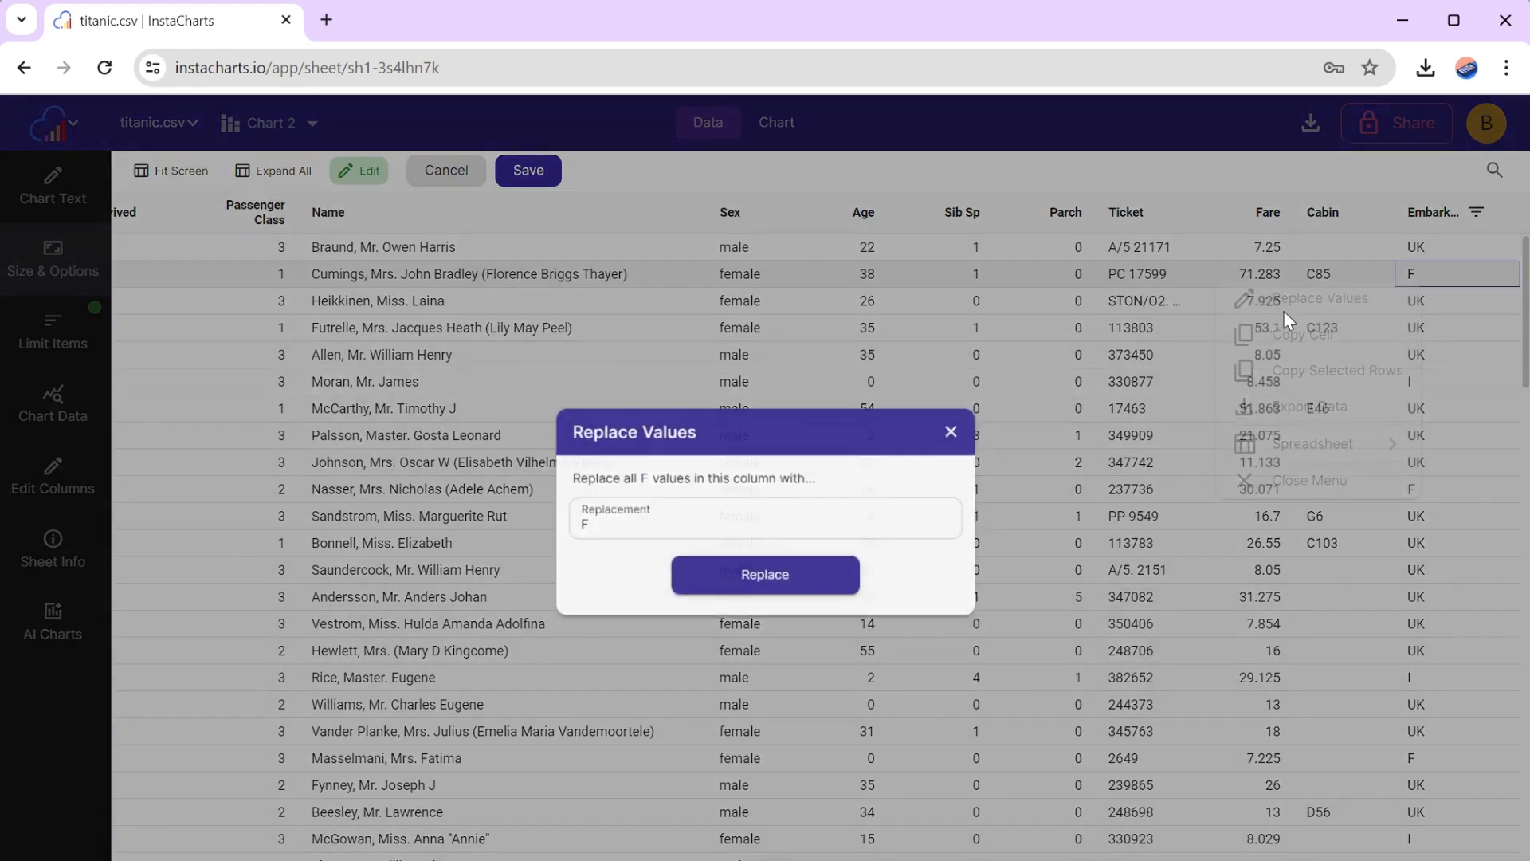
text(rance)
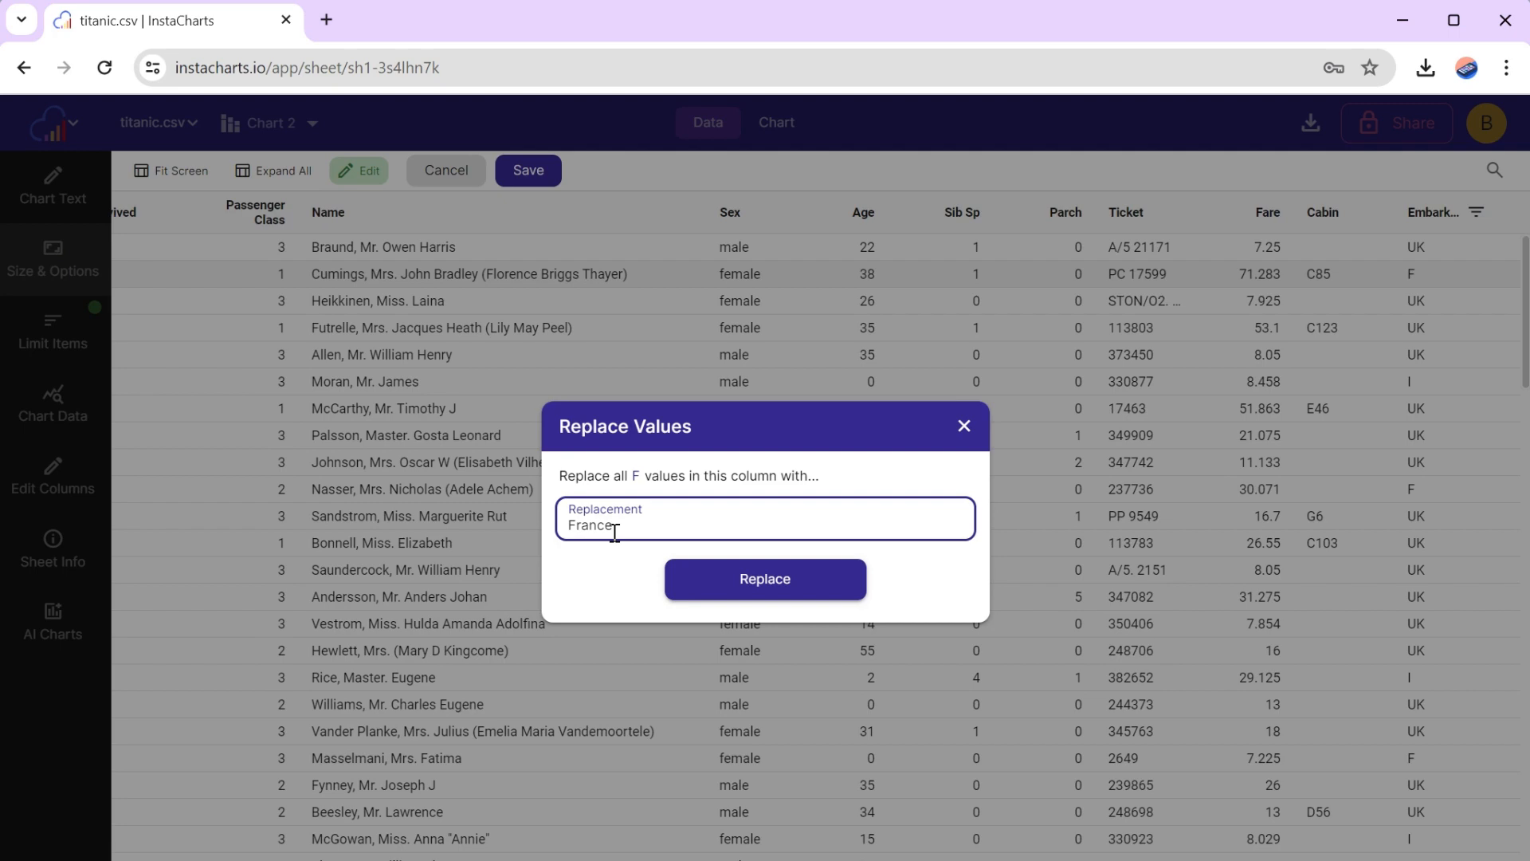
click(737, 579)
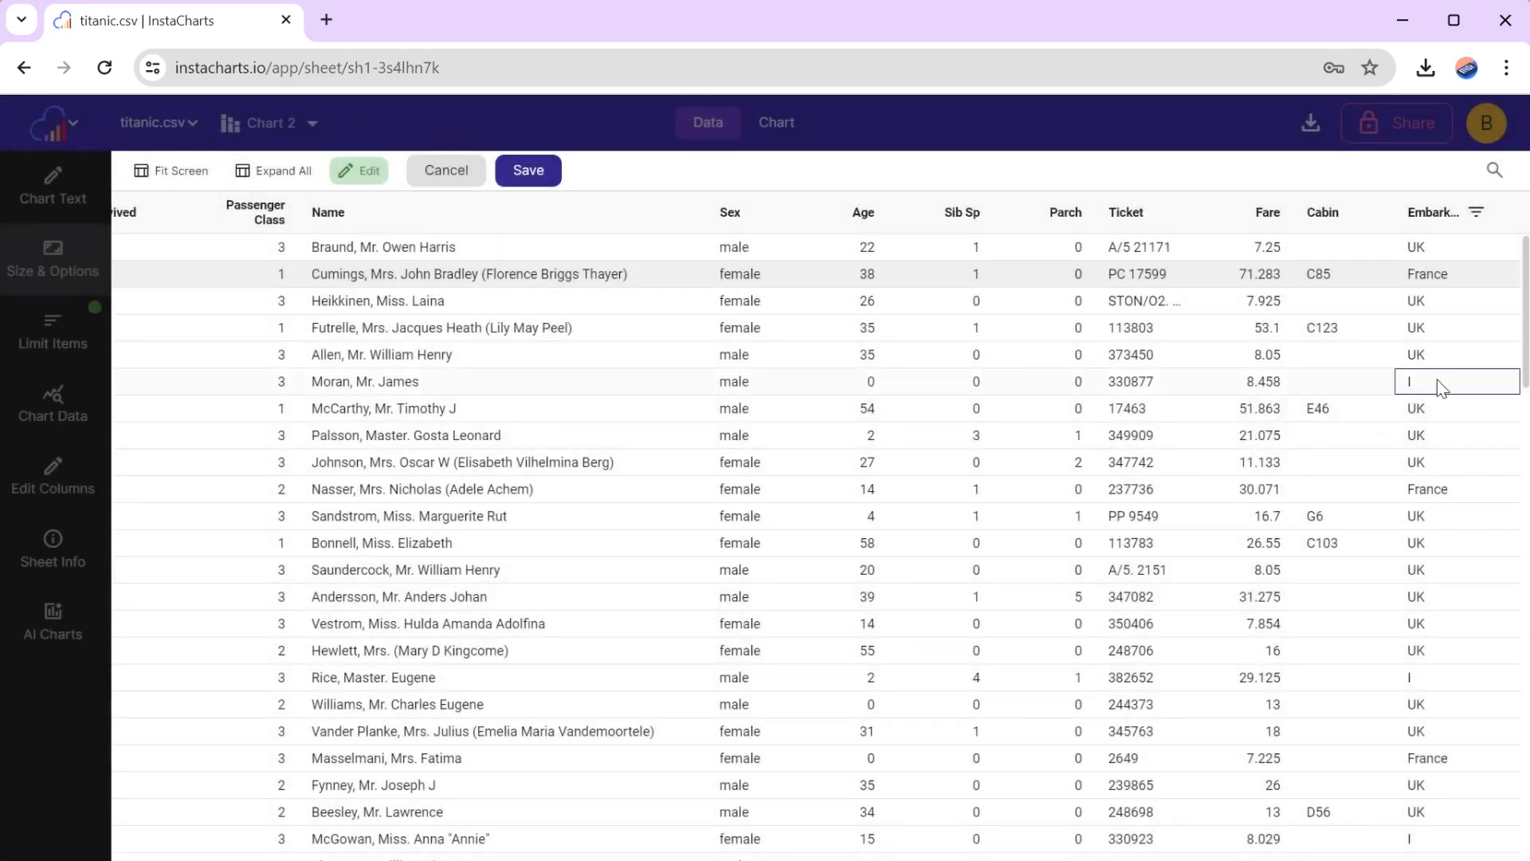
Replace all I values in the Embarked column with Ireland, save the data edits, and return to the chart
right_click(1414, 382)
click(1379, 402)
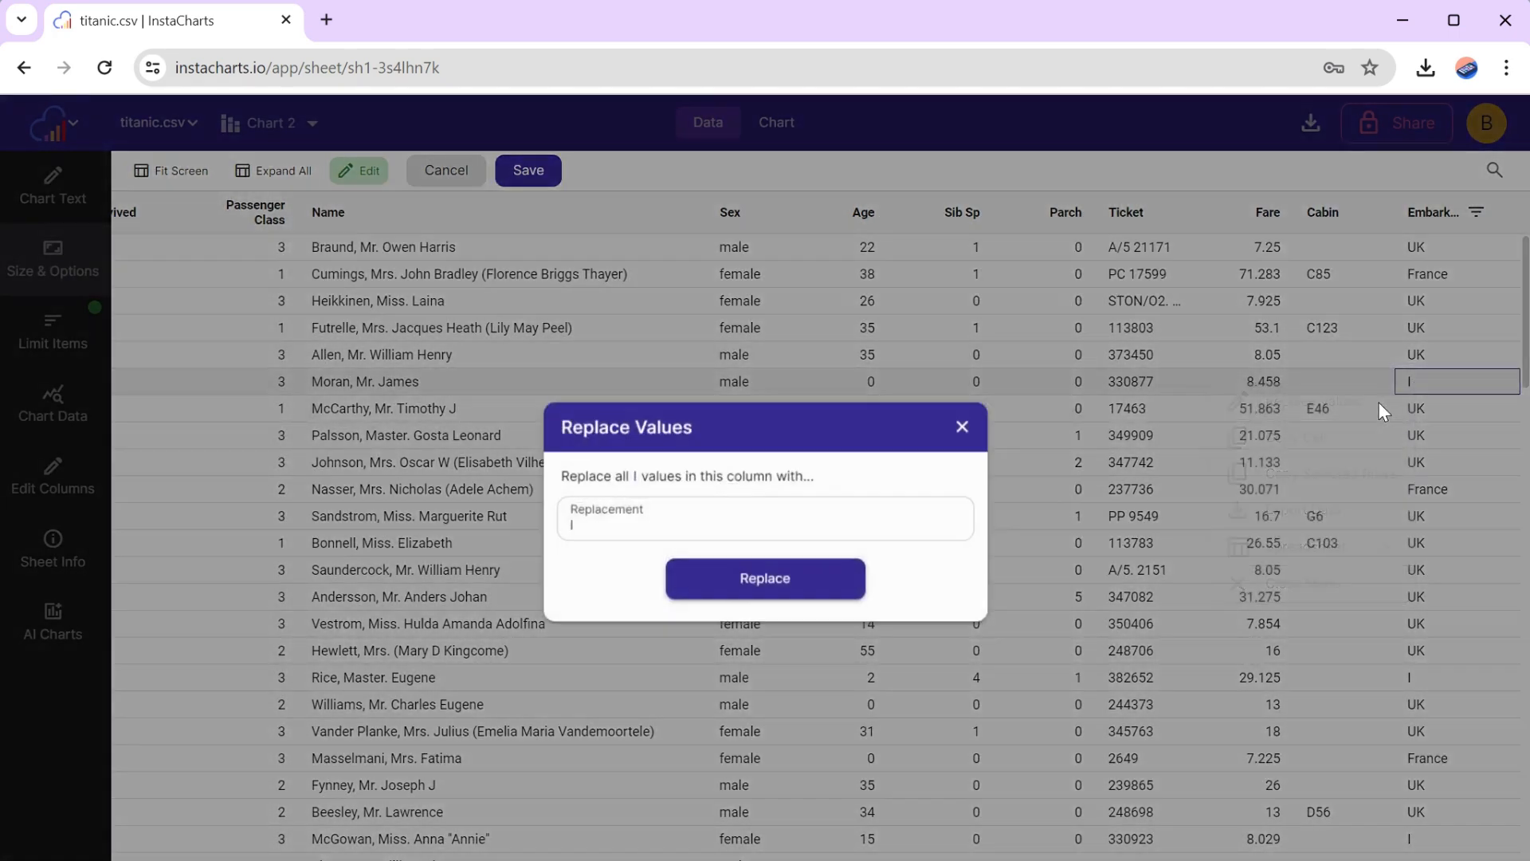
text(rel)
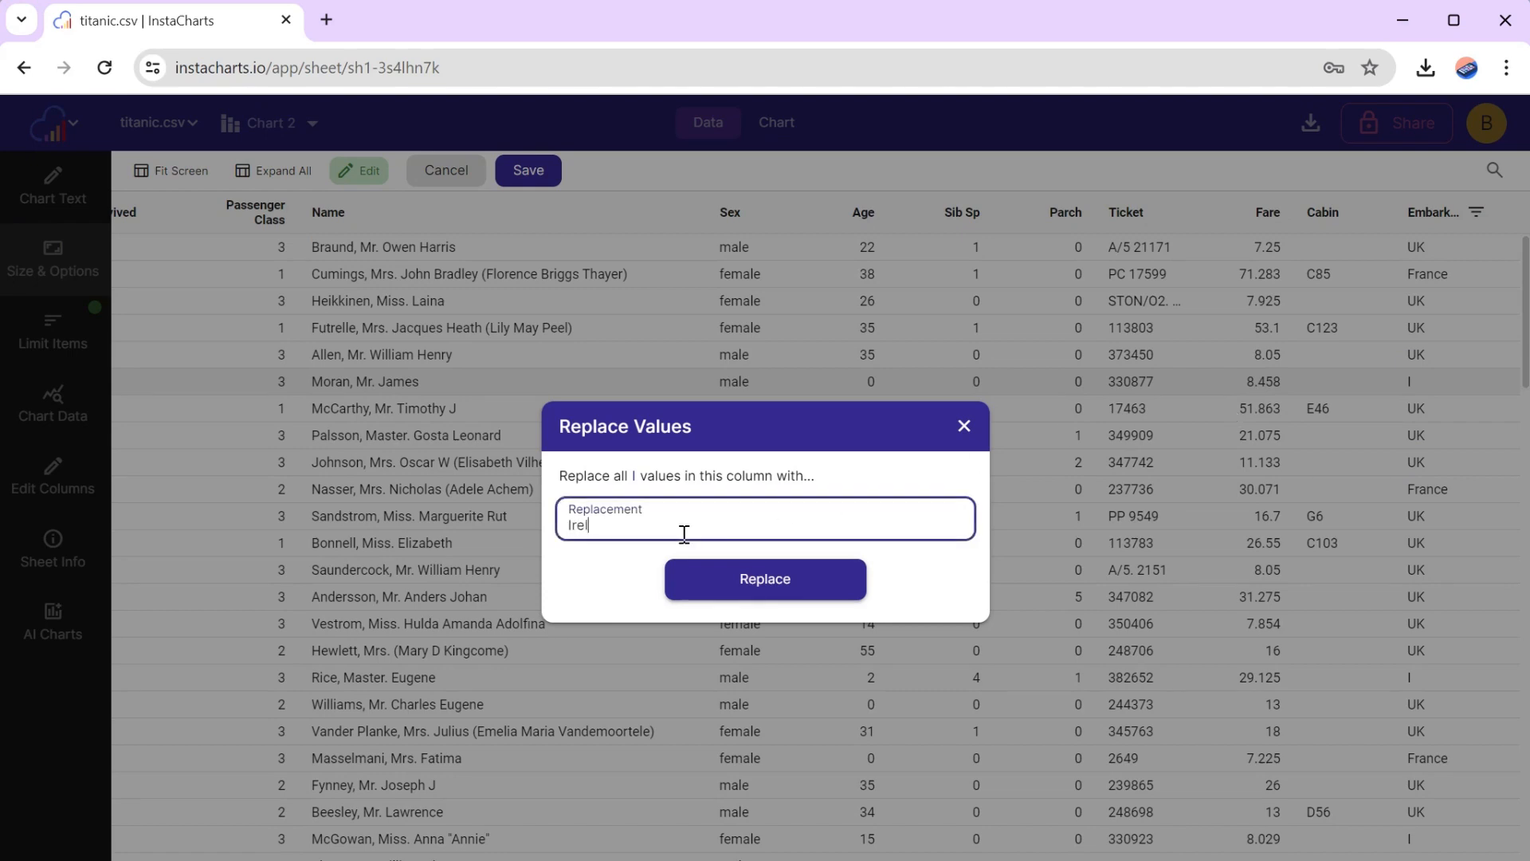
text(and)
click(761, 585)
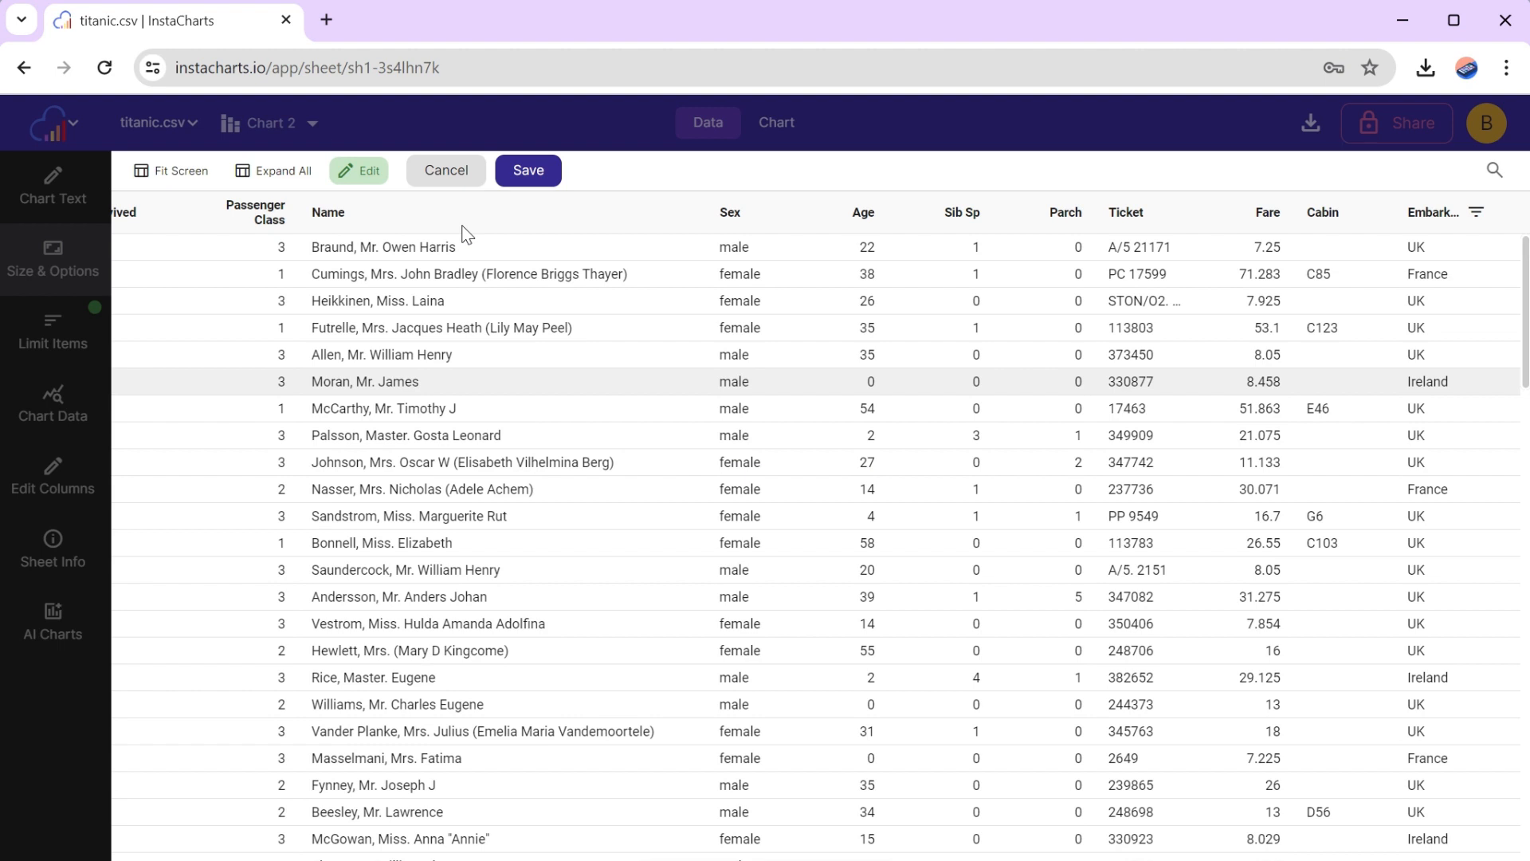
click(532, 173)
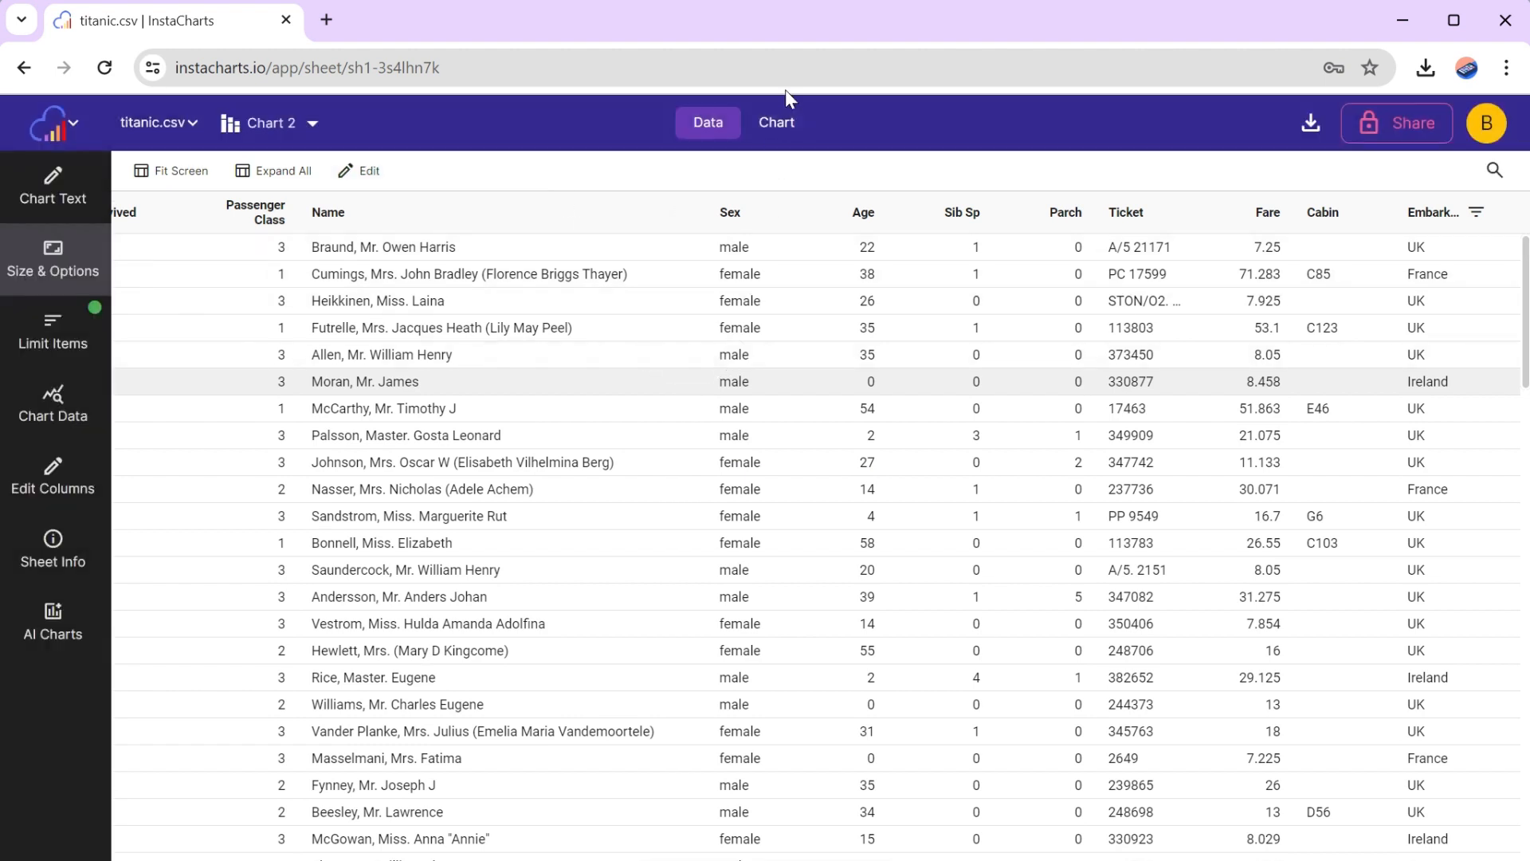
click(779, 126)
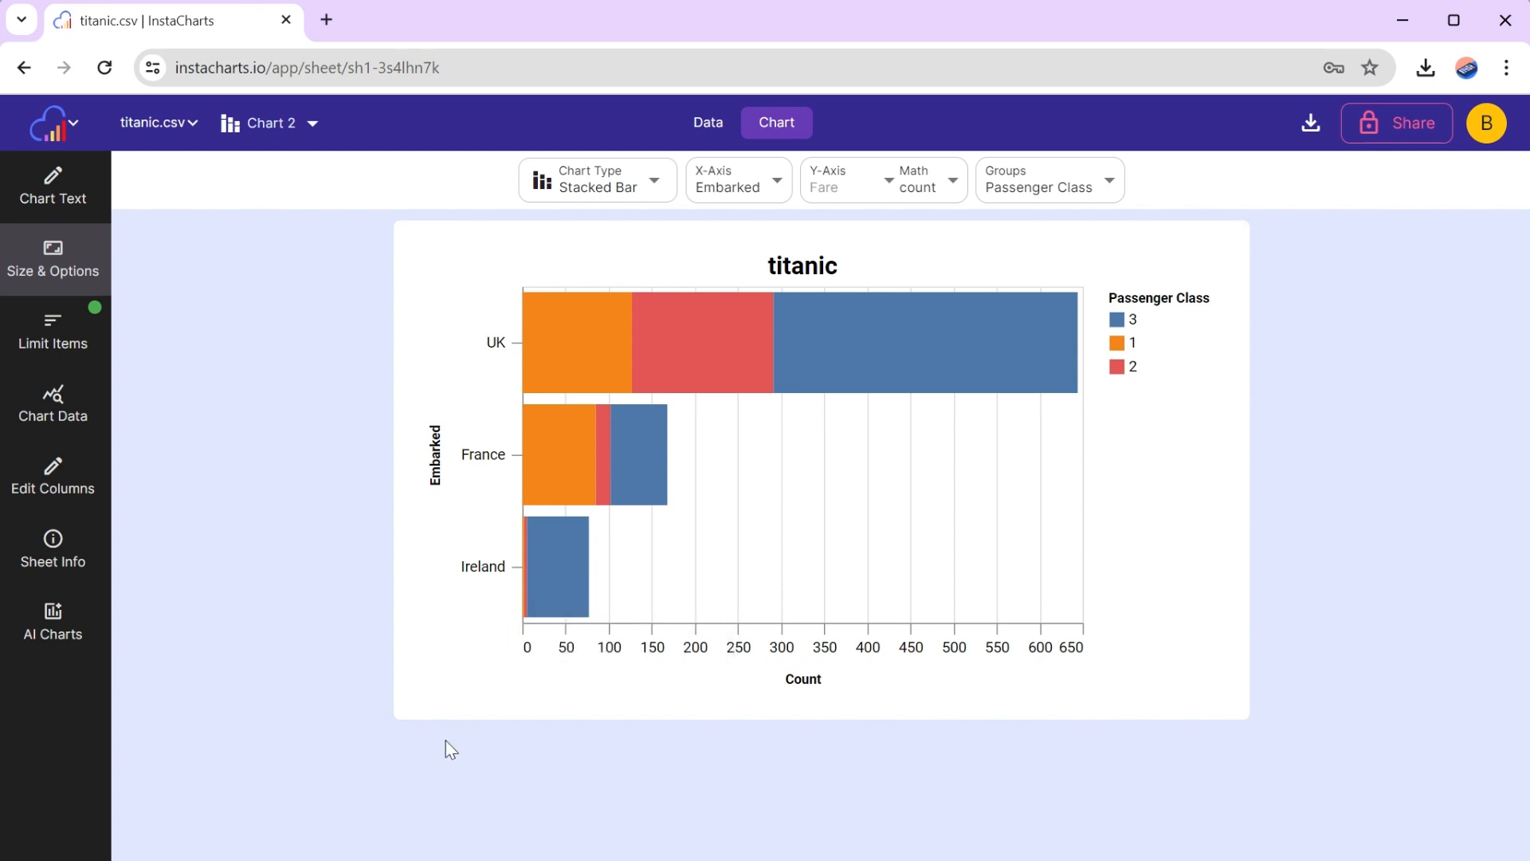
Hide the chart's axis labels and change its title to "Embarkation Countries Titanic"
click(46, 197)
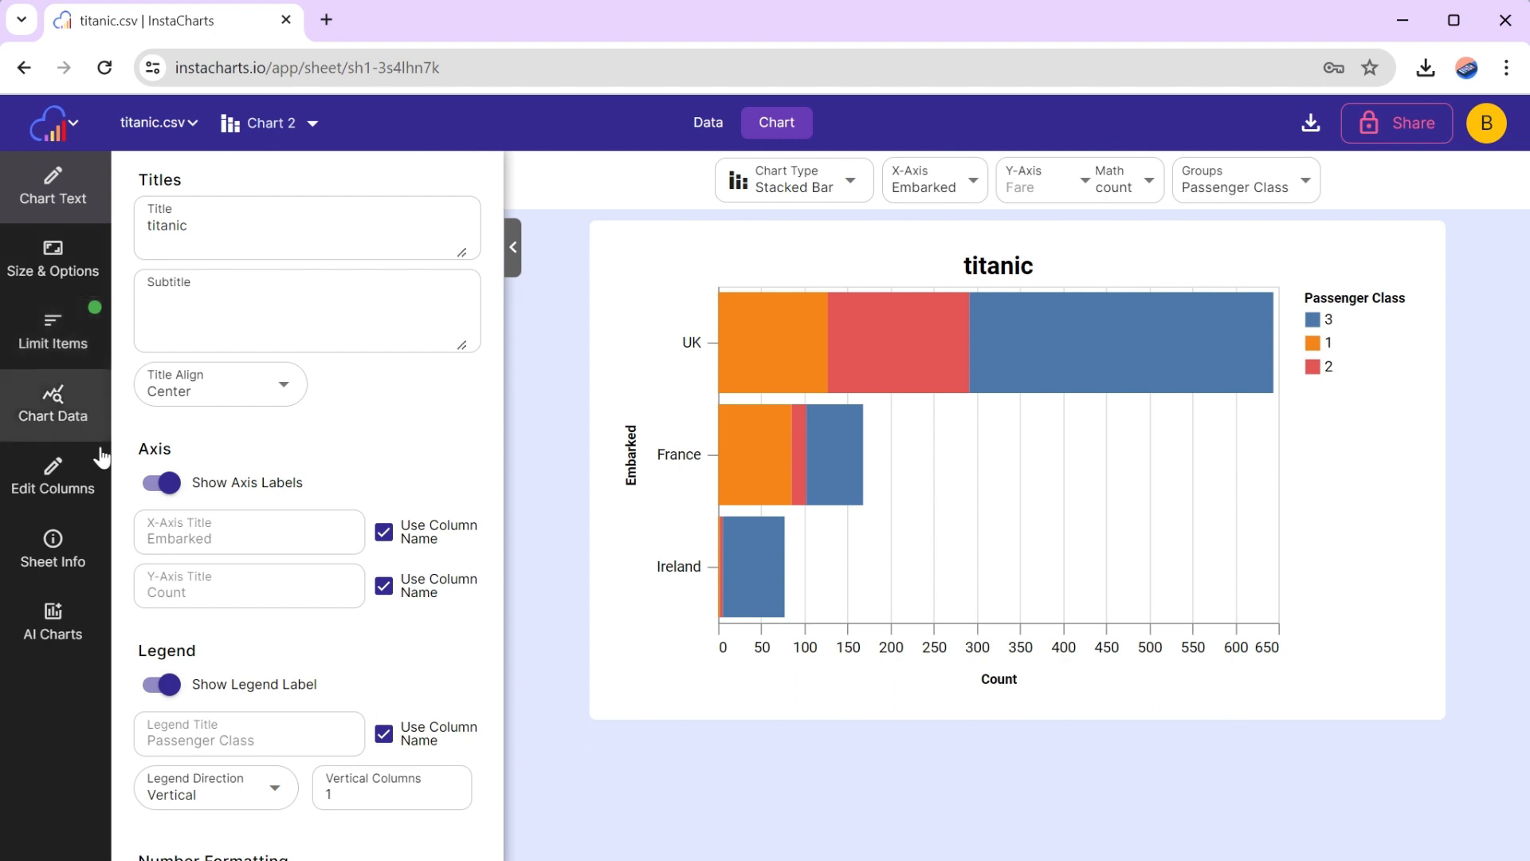
click(168, 486)
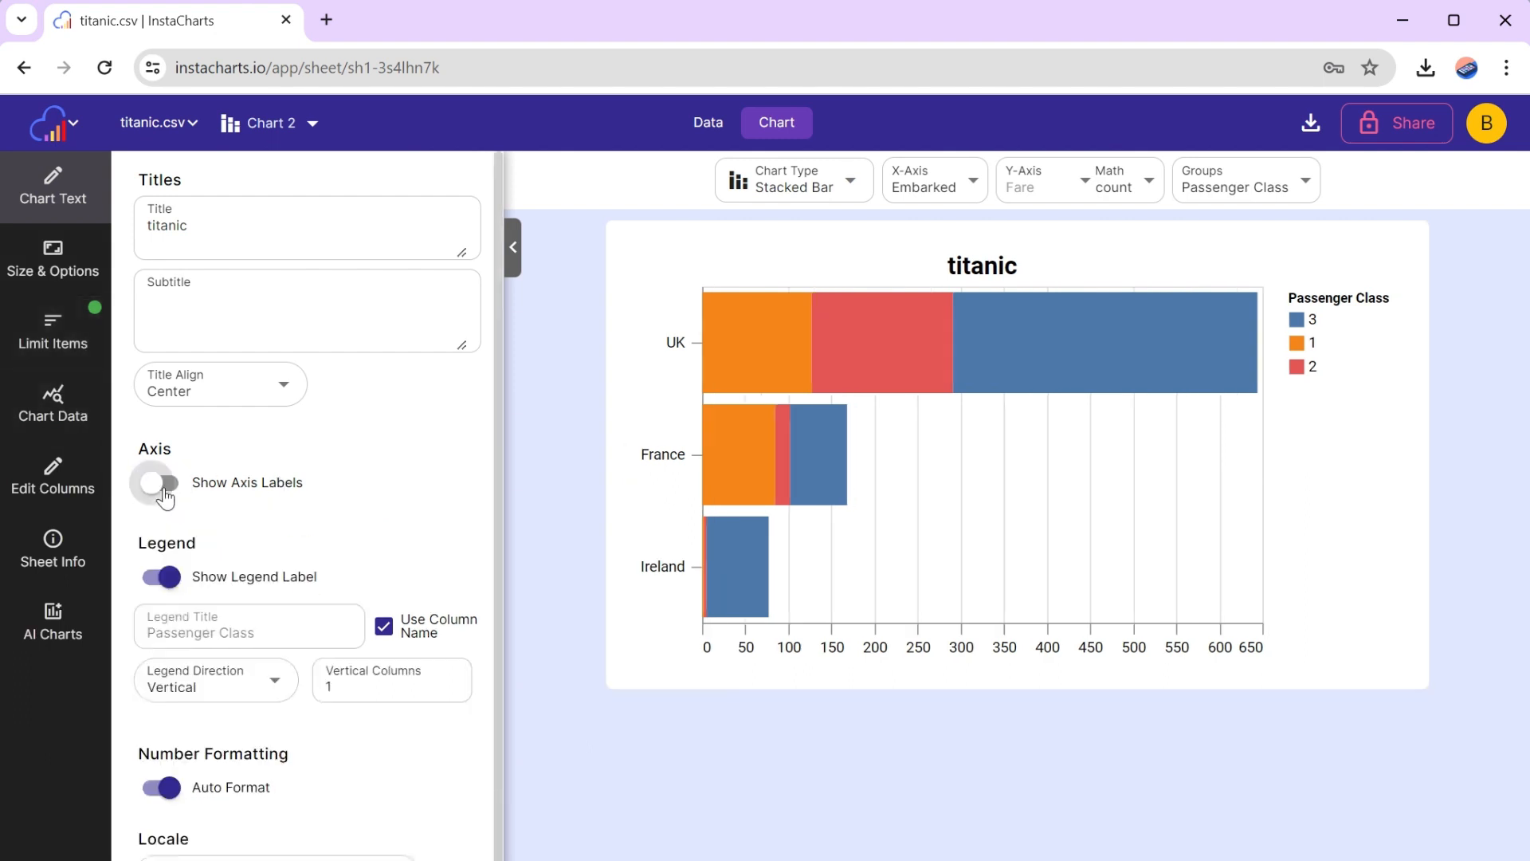
click(149, 230)
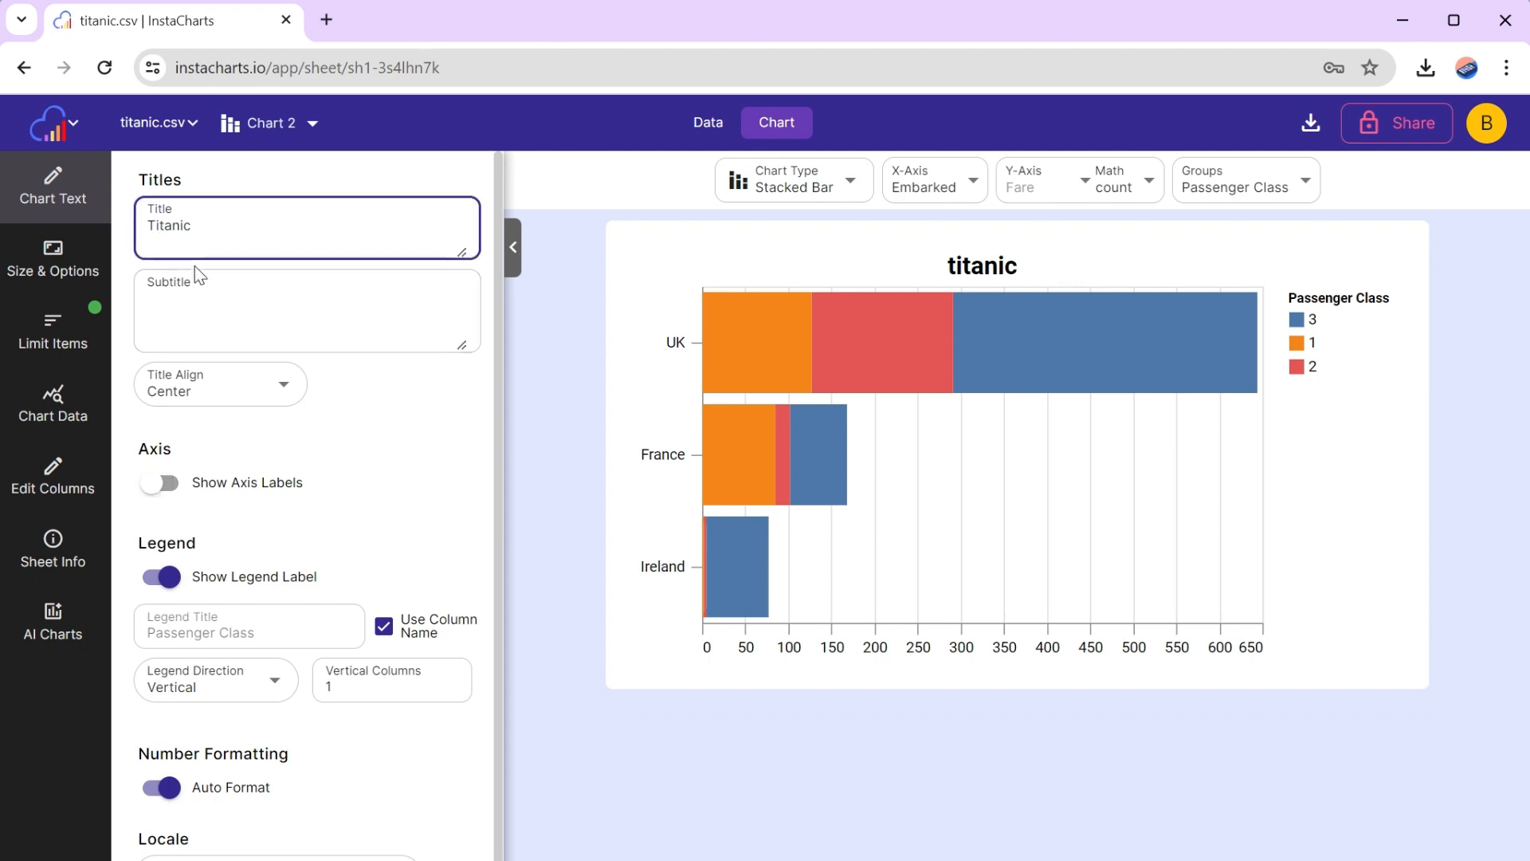
key(Home)
text(Embarkat)
text(ion Countr)
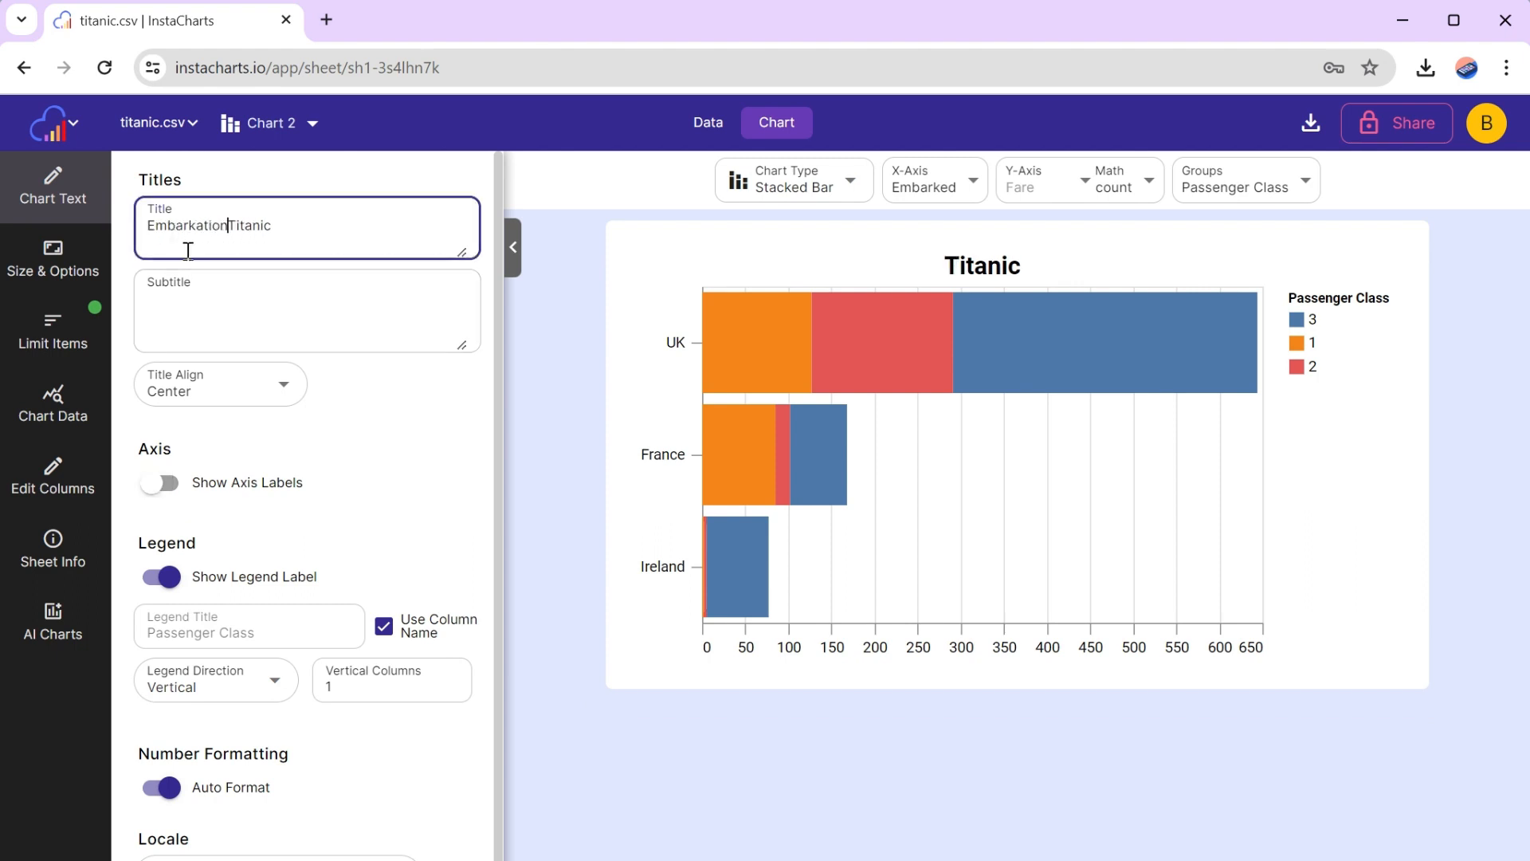
text(ies)
Add the chart subtitle "Where passengers embarked to board the Titanic. Highlighted by passenger class."
click(209, 297)
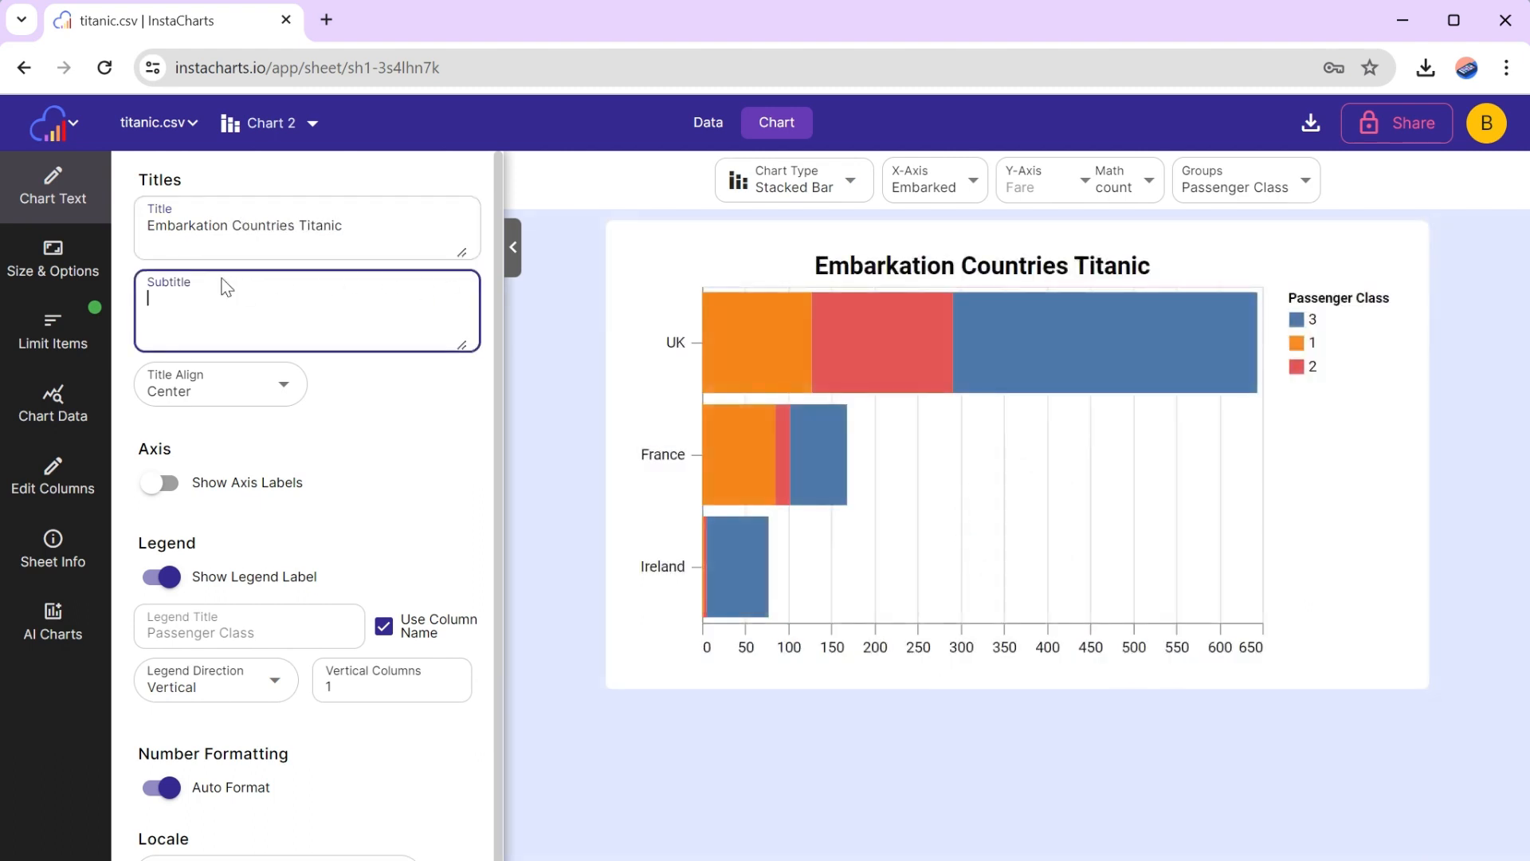
text(Where passengers embarked to board the Titanic.)
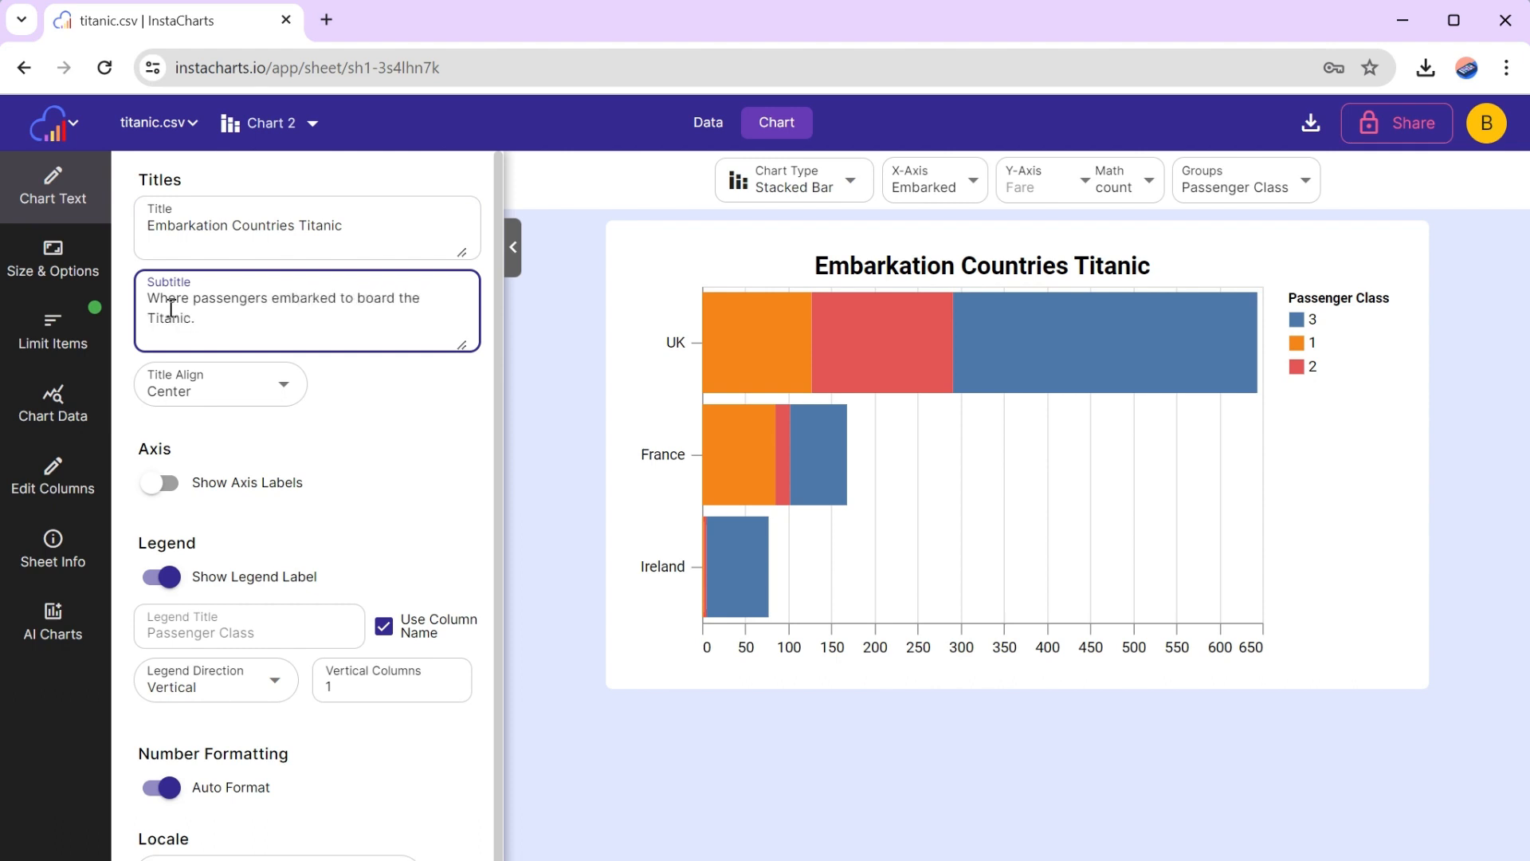
text( Highlighted by passenger class.)
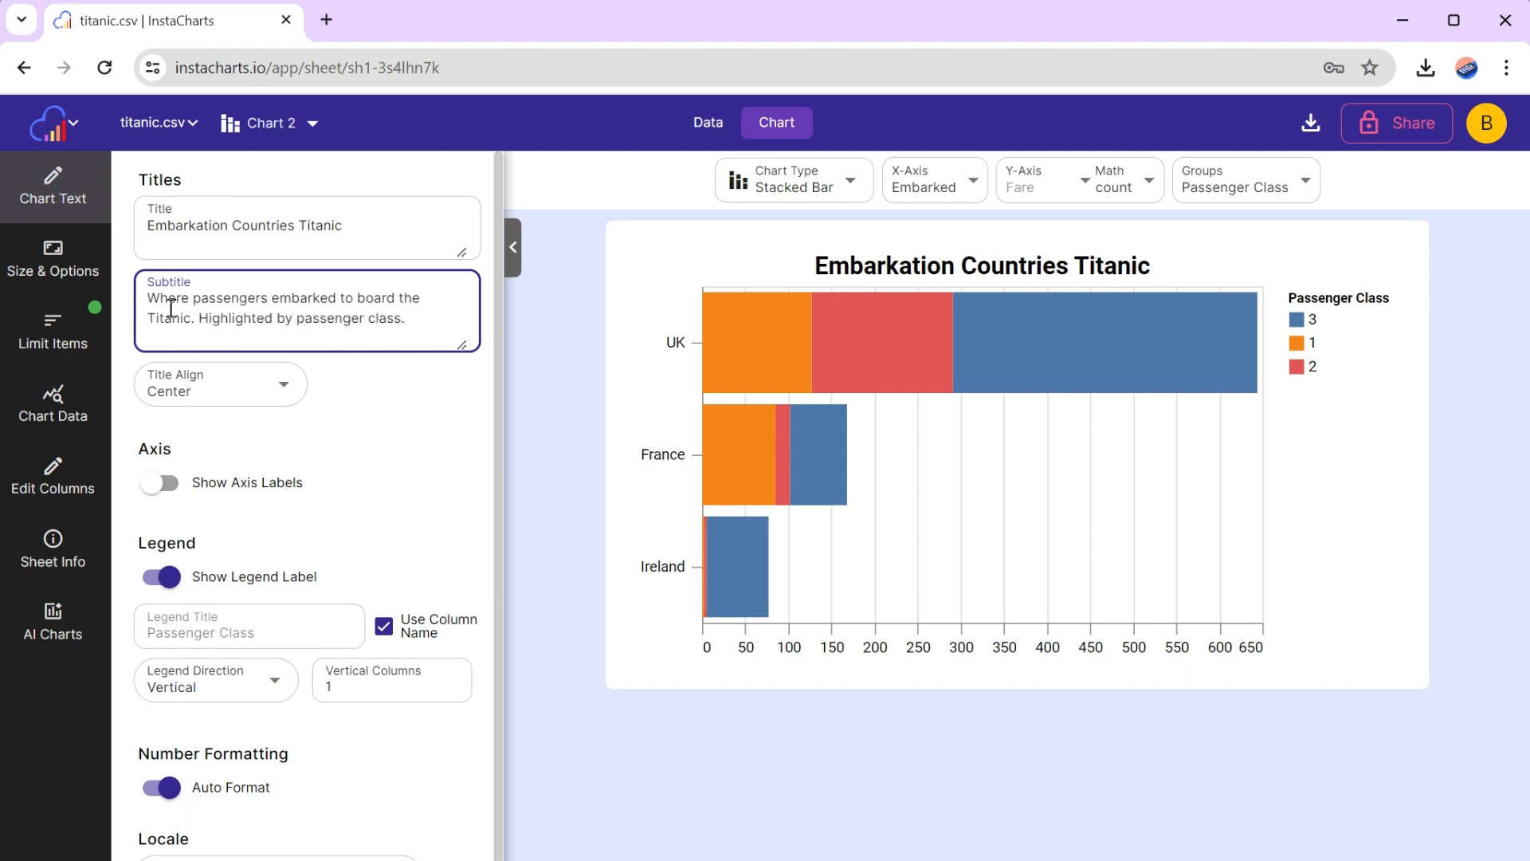
click(388, 445)
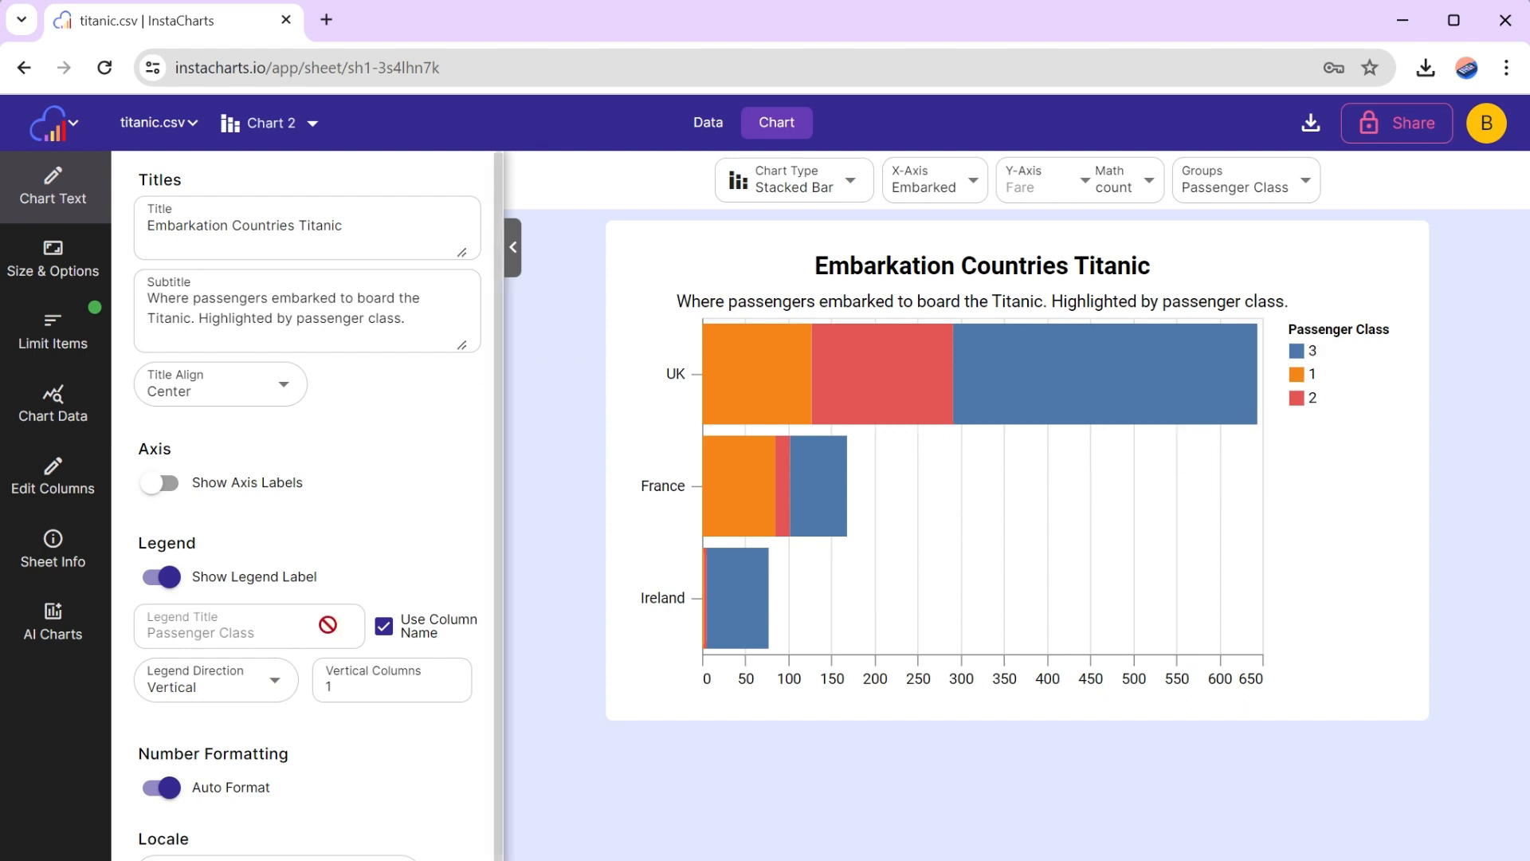
Set the legend direction to Horizontal and hide the legend label
scroll(369, 523, down, 1)
click(267, 659)
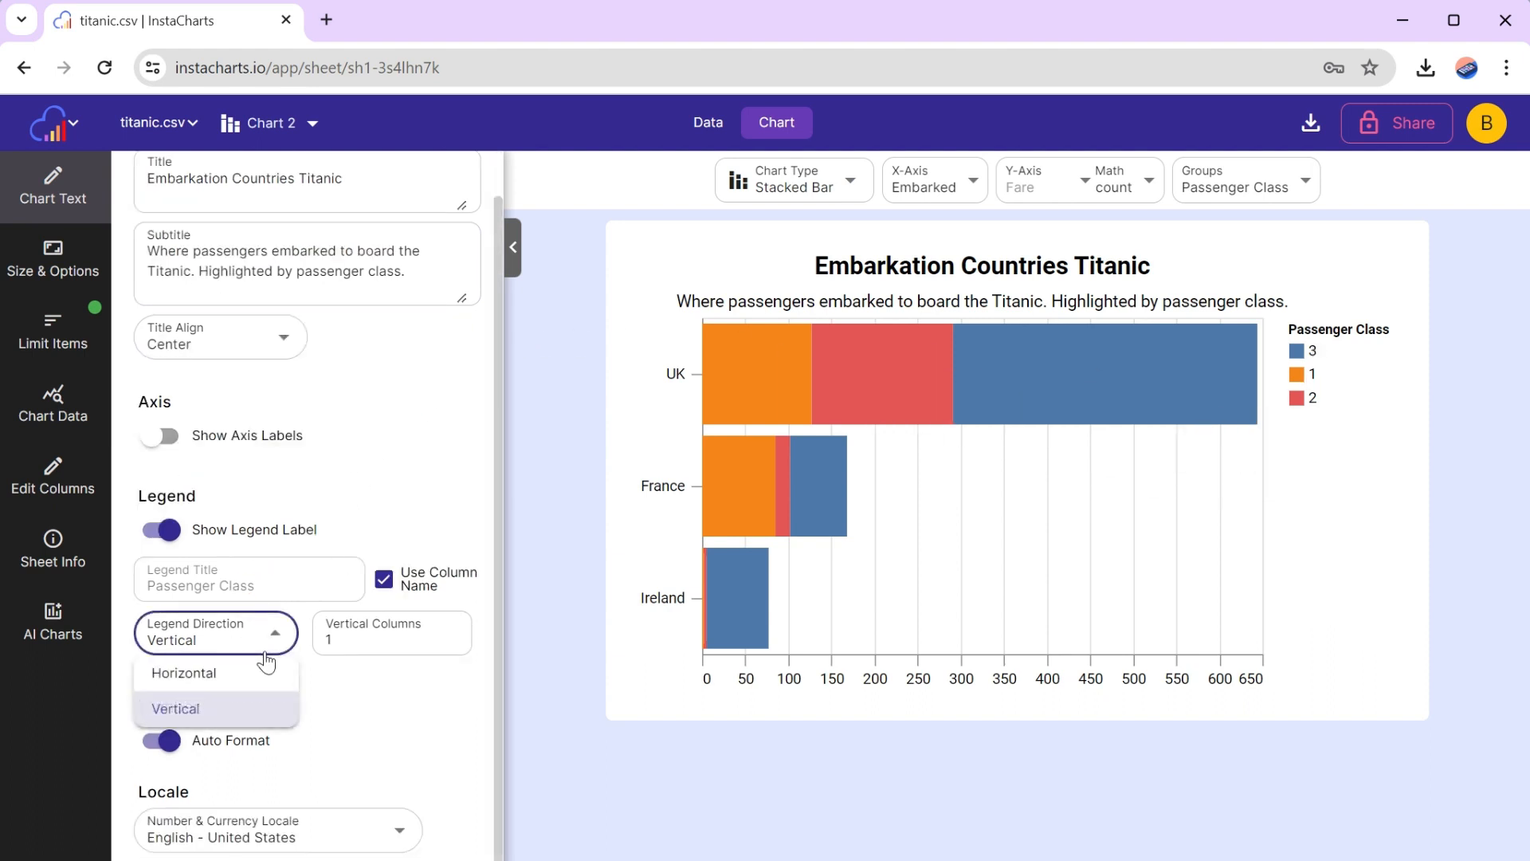
click(241, 677)
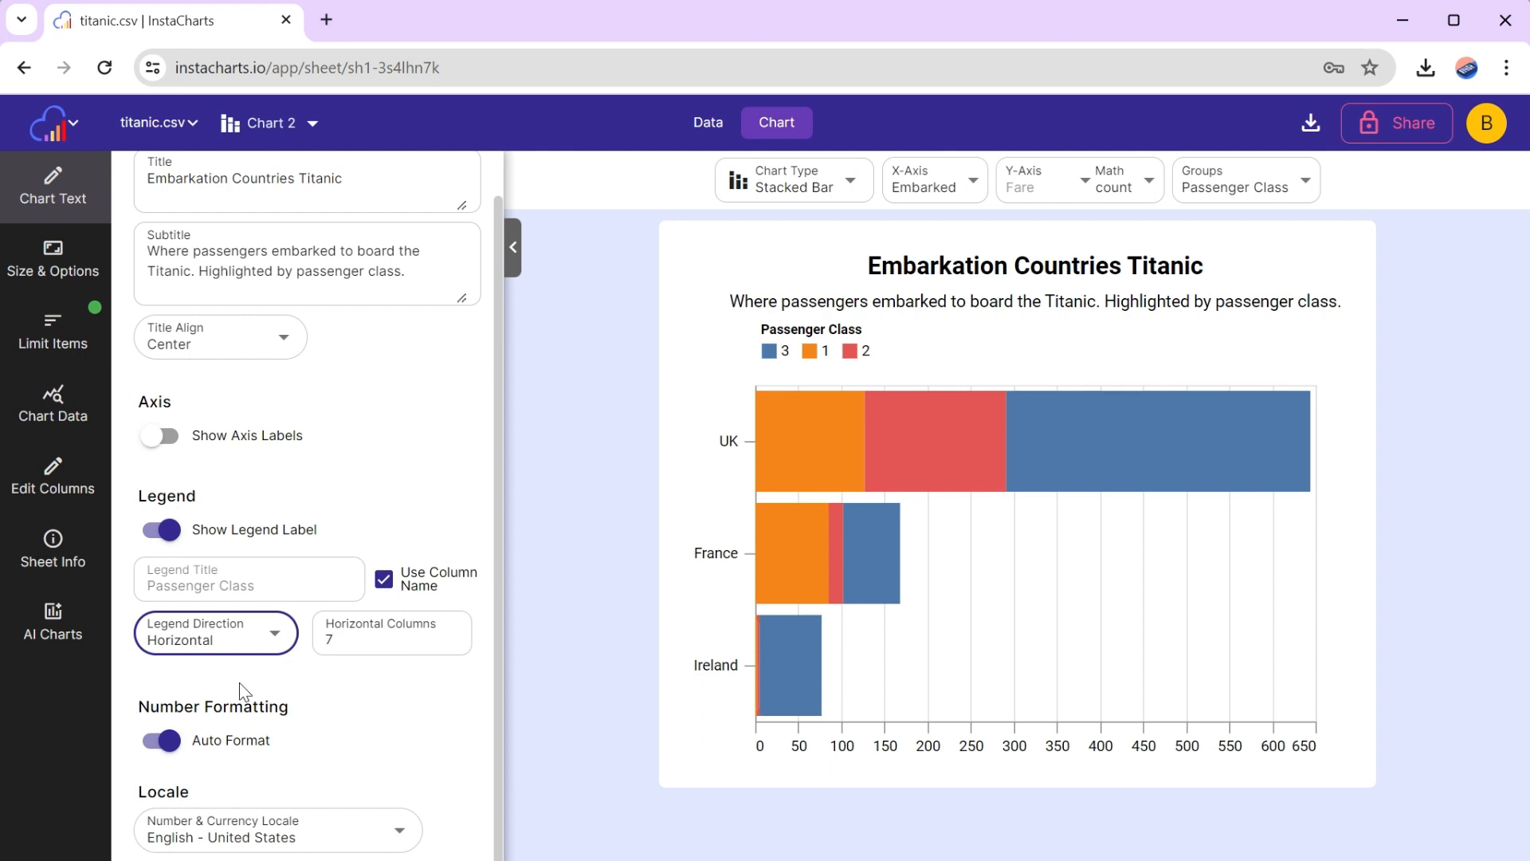
click(160, 529)
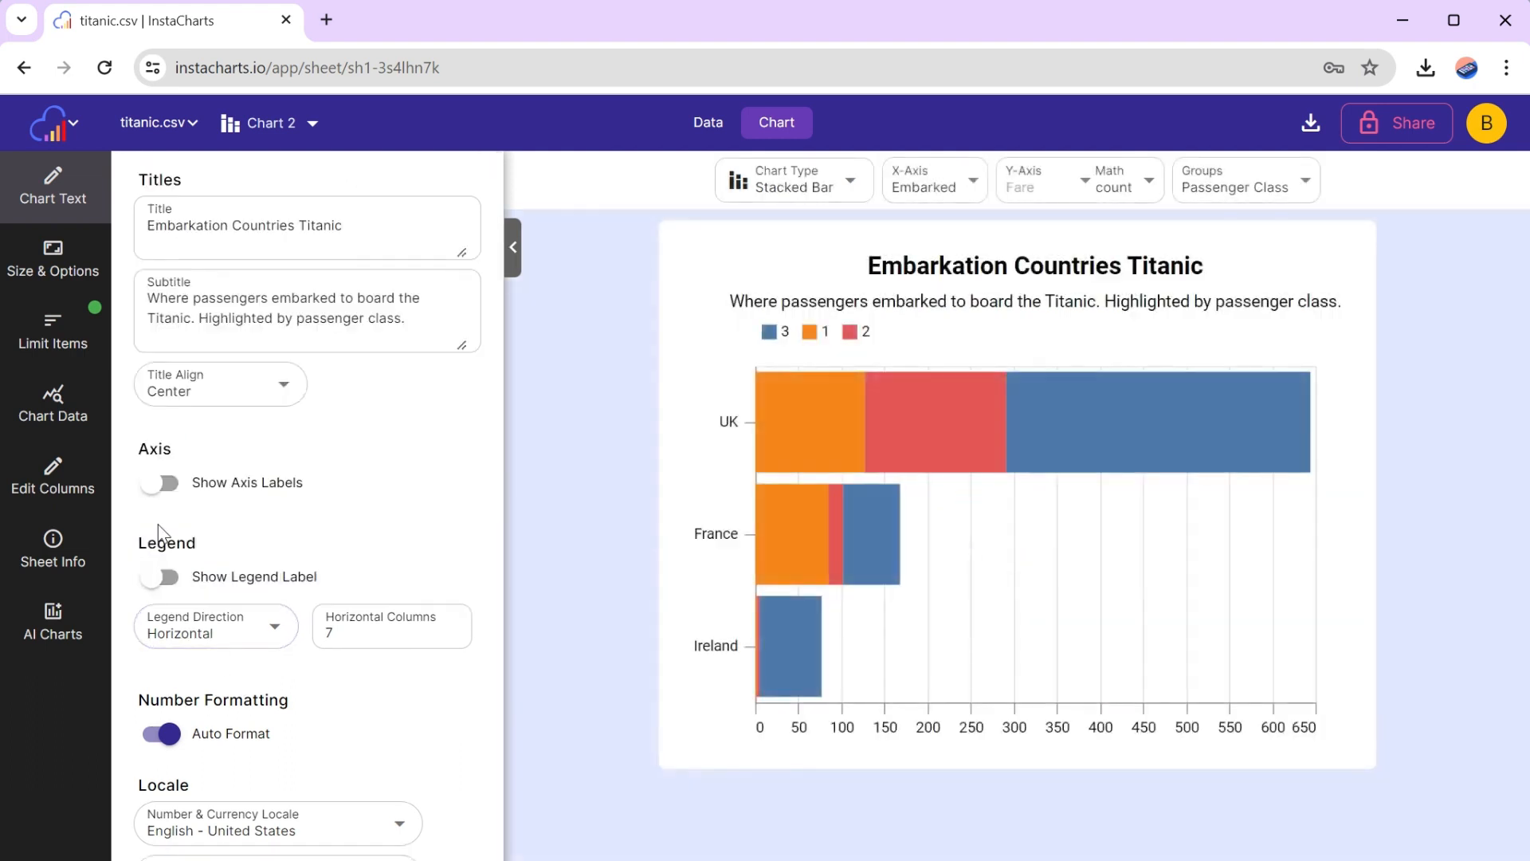
Increase the chart's X-axis width slightly and return to the chart text settings
click(52, 257)
drag(209, 331, 217, 335)
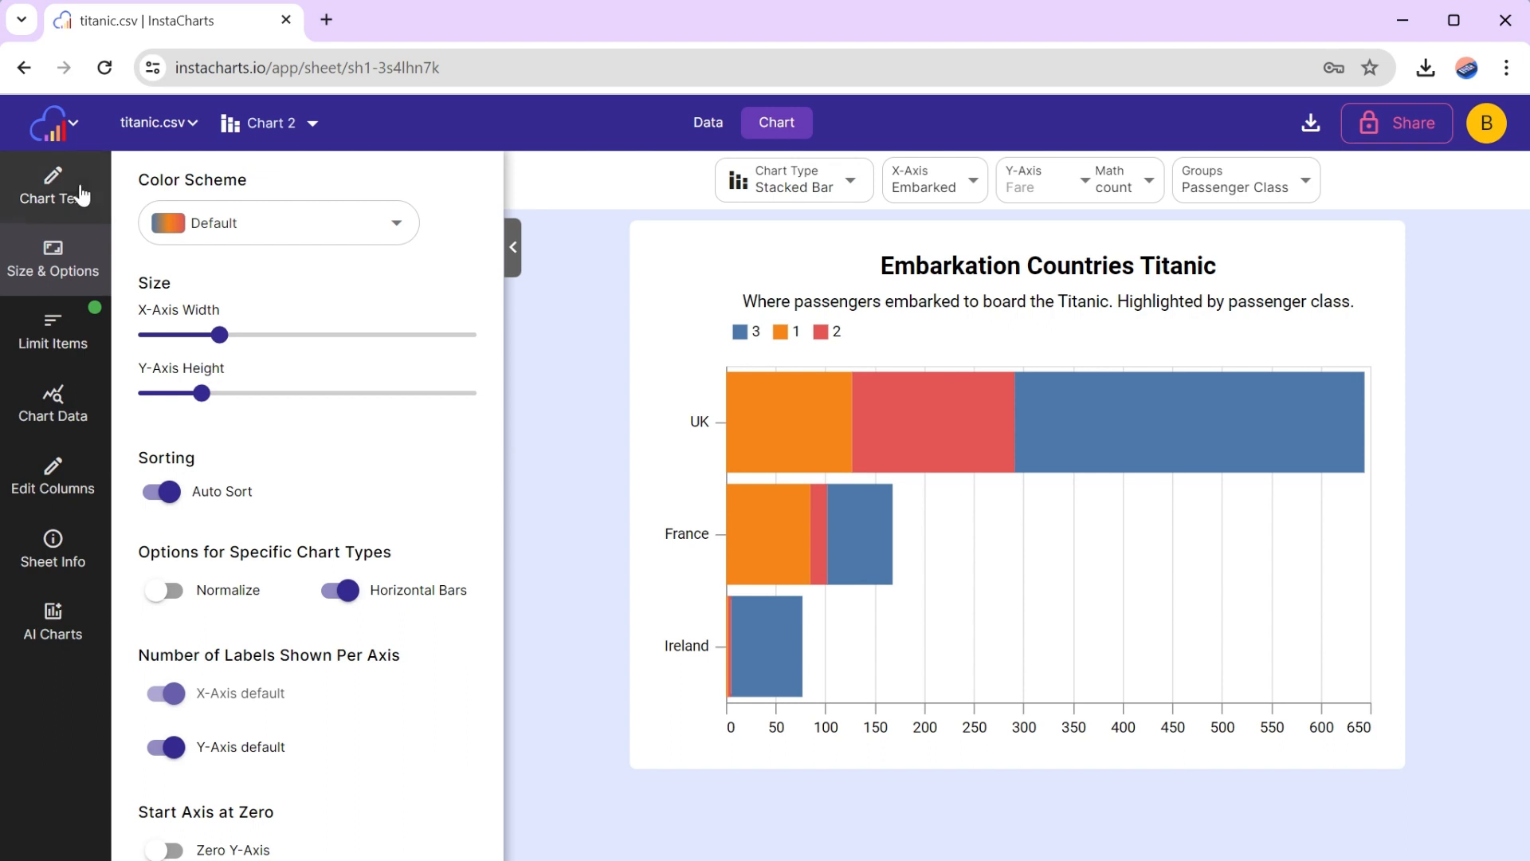
click(52, 188)
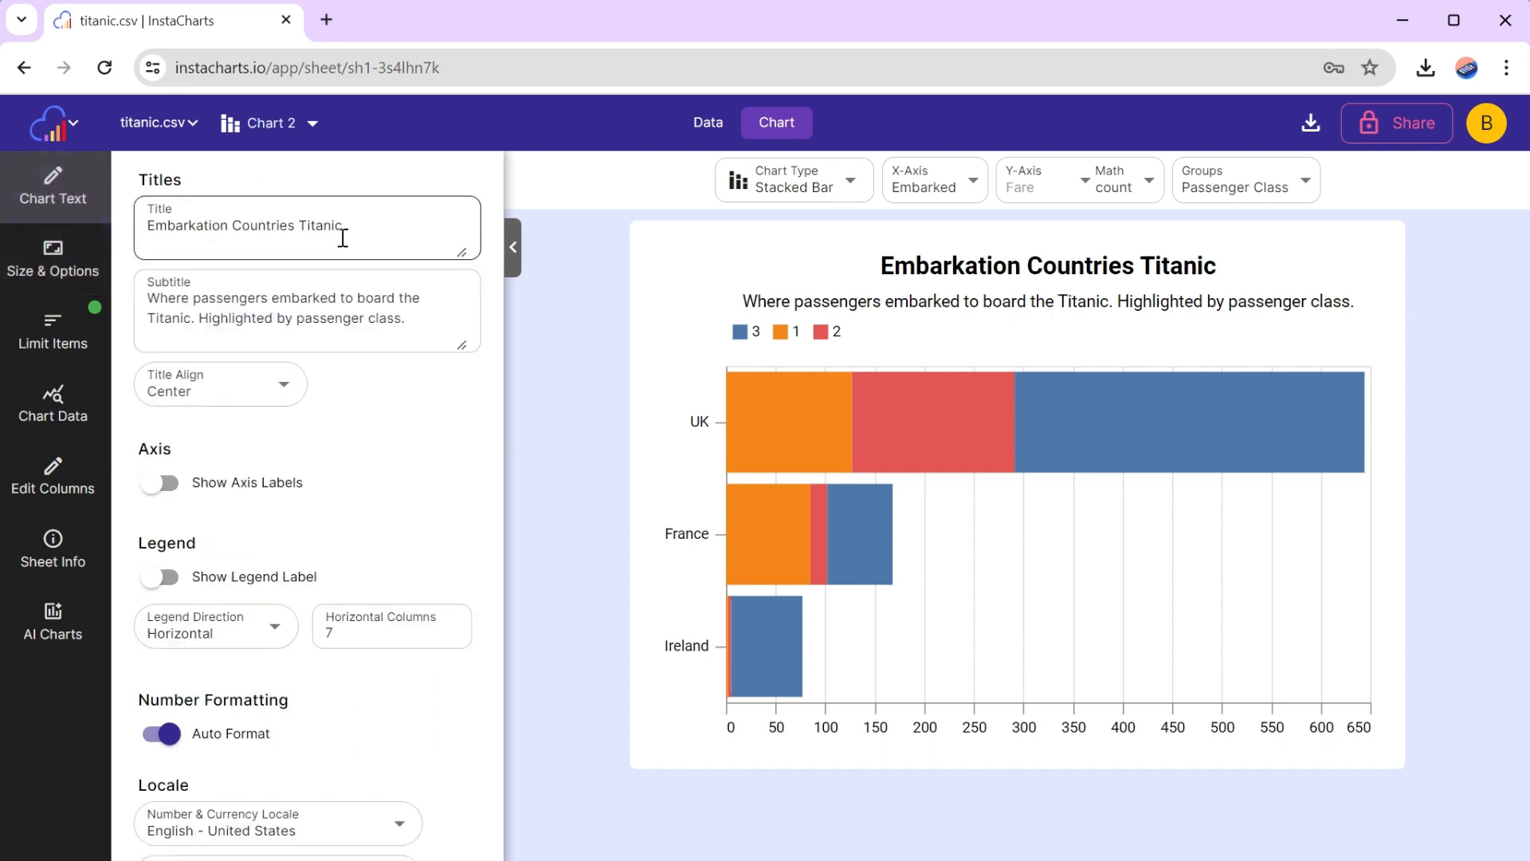
Reorder the words in the chart title so it reads "Titanic Embarkation Countries"
drag(299, 226, 147, 225)
key(ctrl+c)
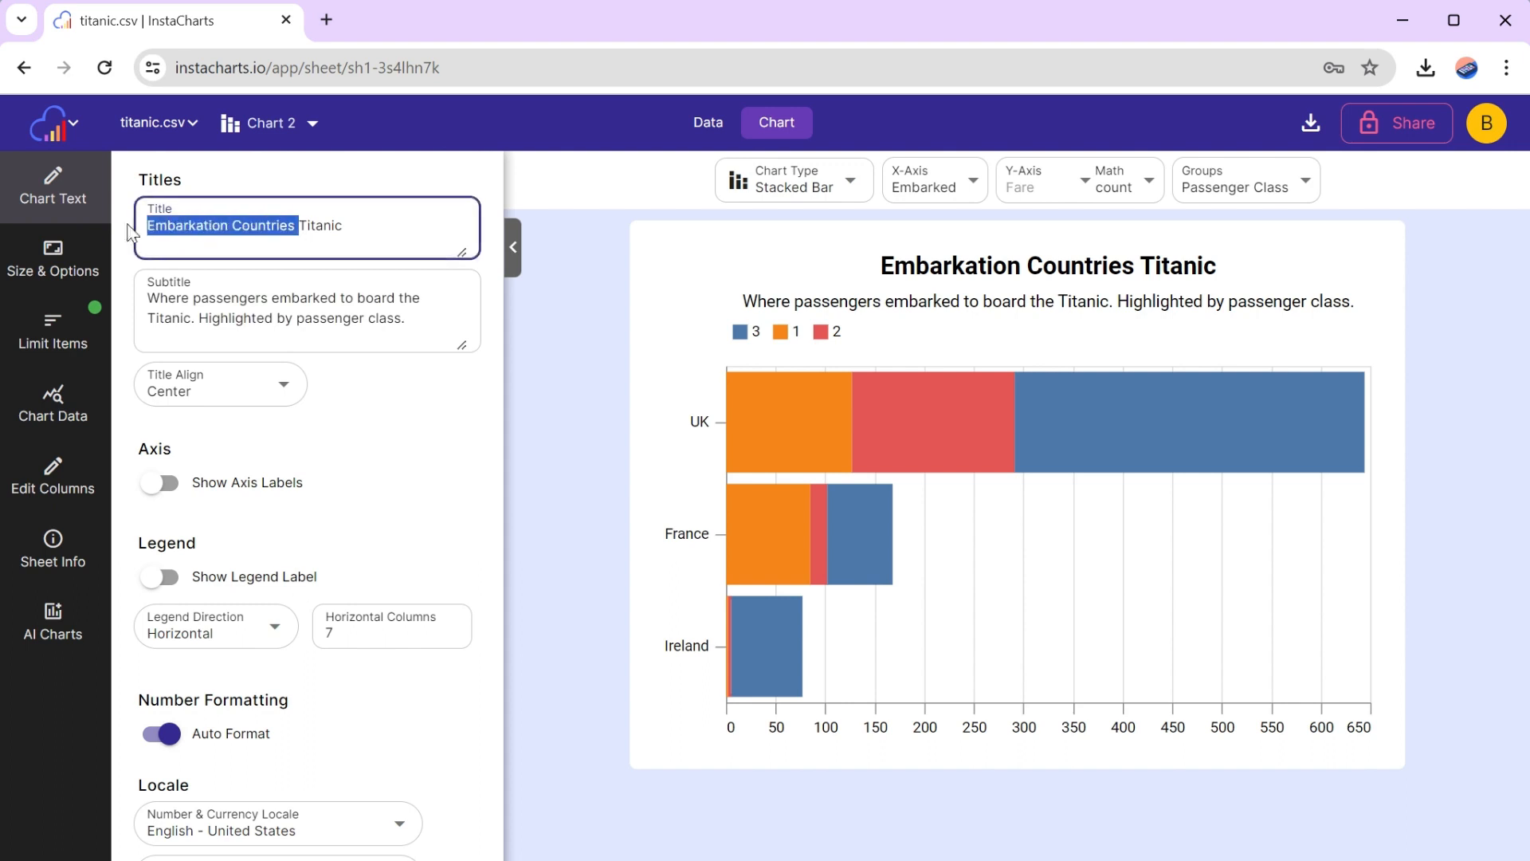
right_click(159, 225)
click(211, 329)
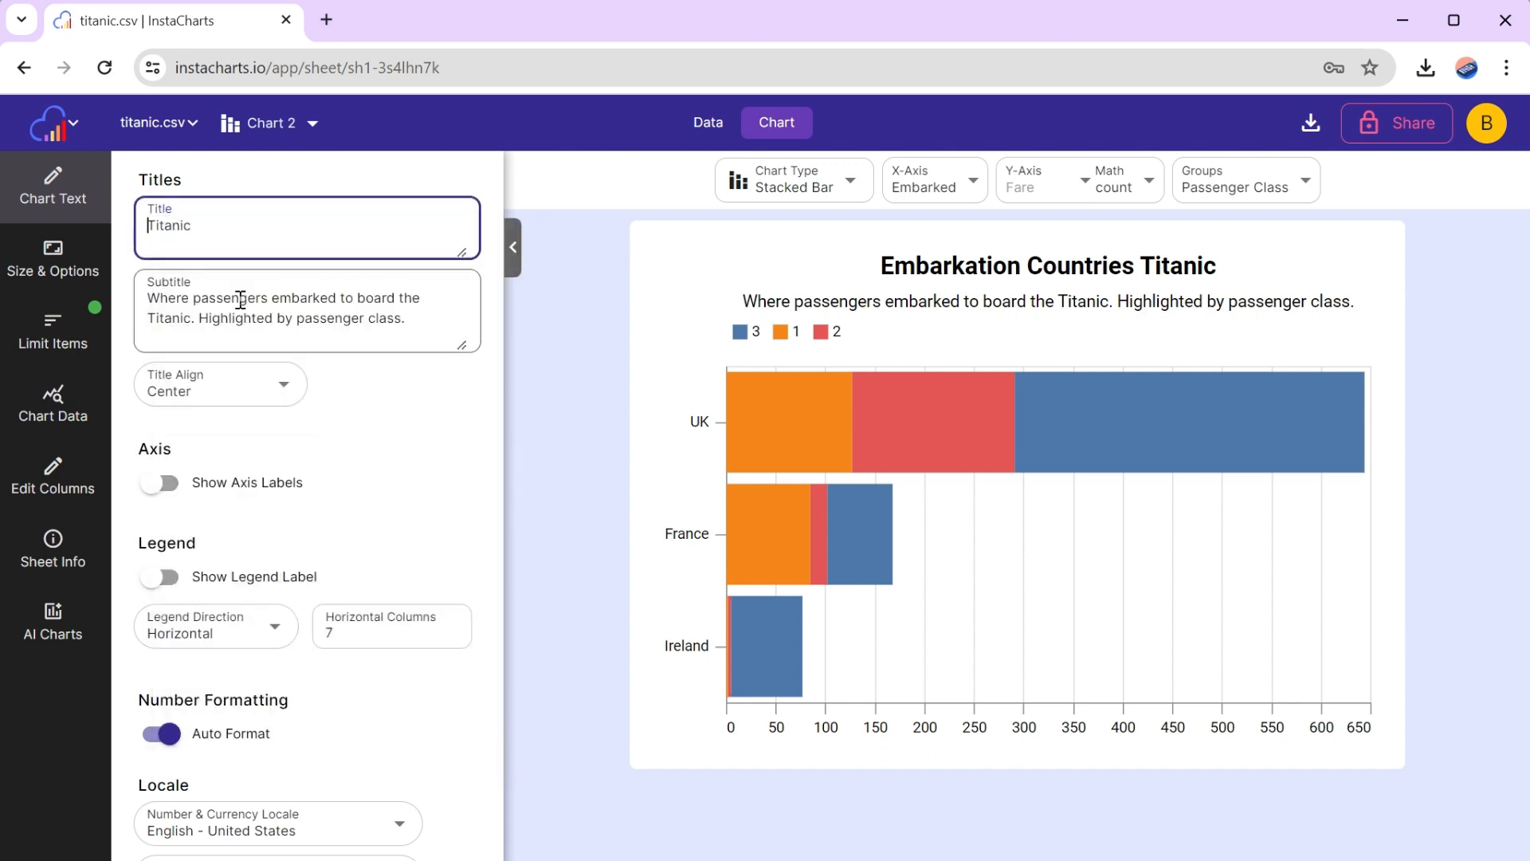
click(242, 219)
key(ctrl+v)
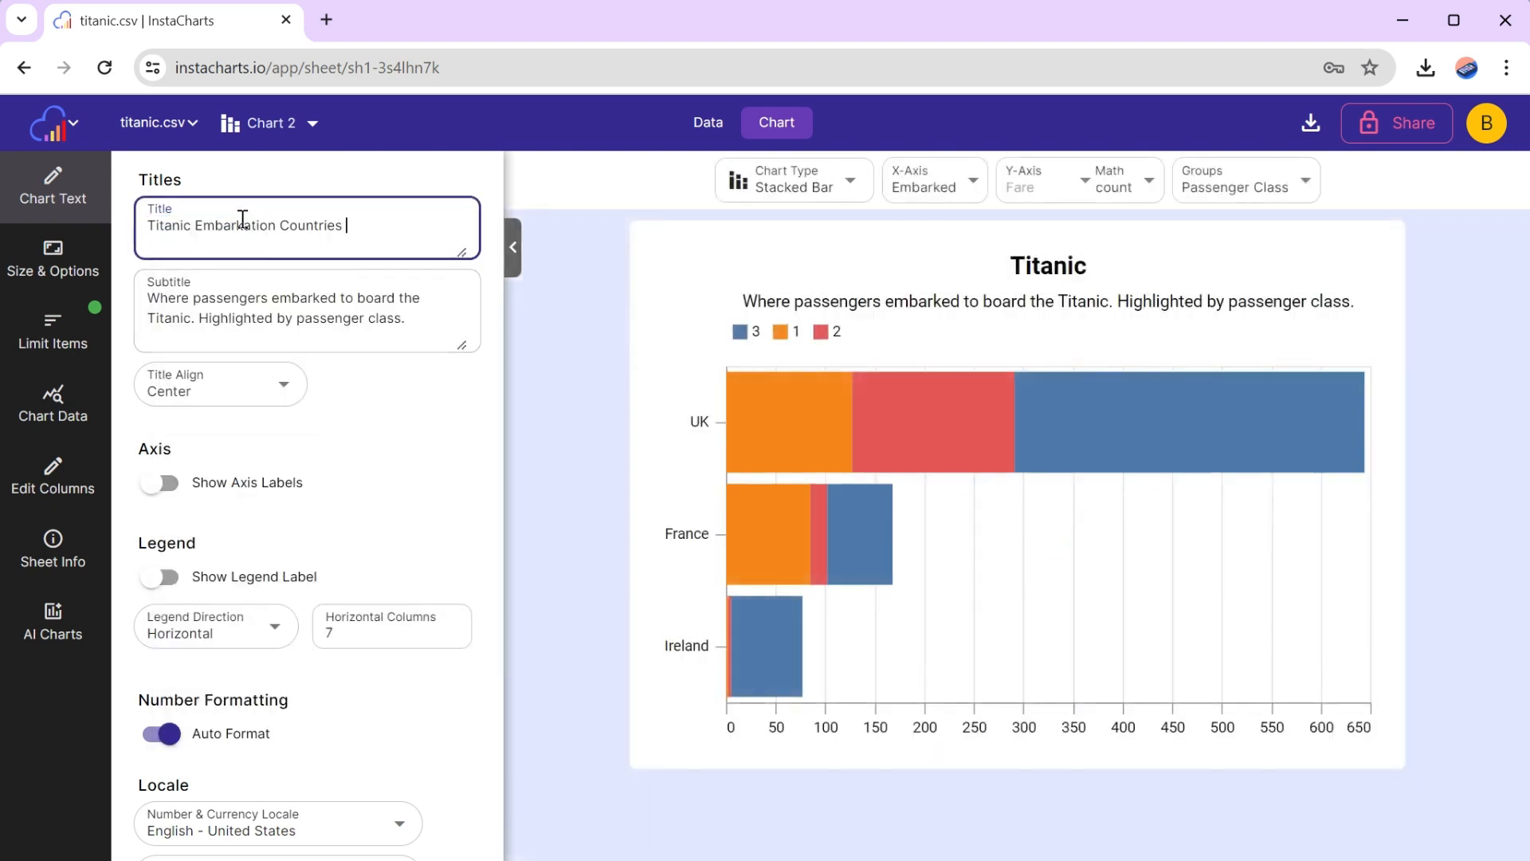
click(440, 435)
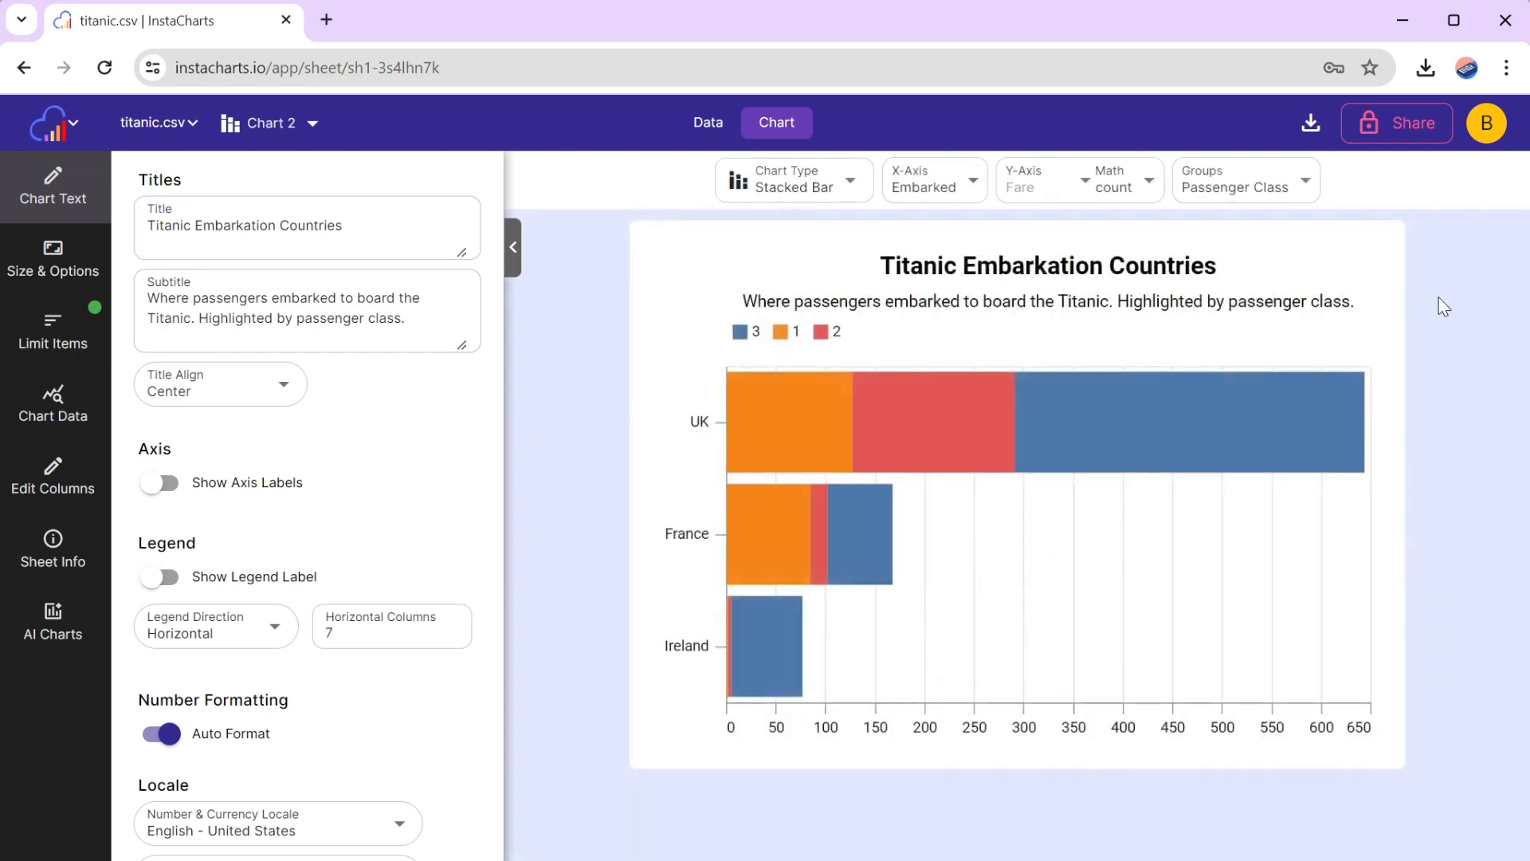
Export the chart as the PNG image TitanicEmbarkationCountries, and view the downloaded file before closing it
mouse_move(757, 673)
click(1312, 124)
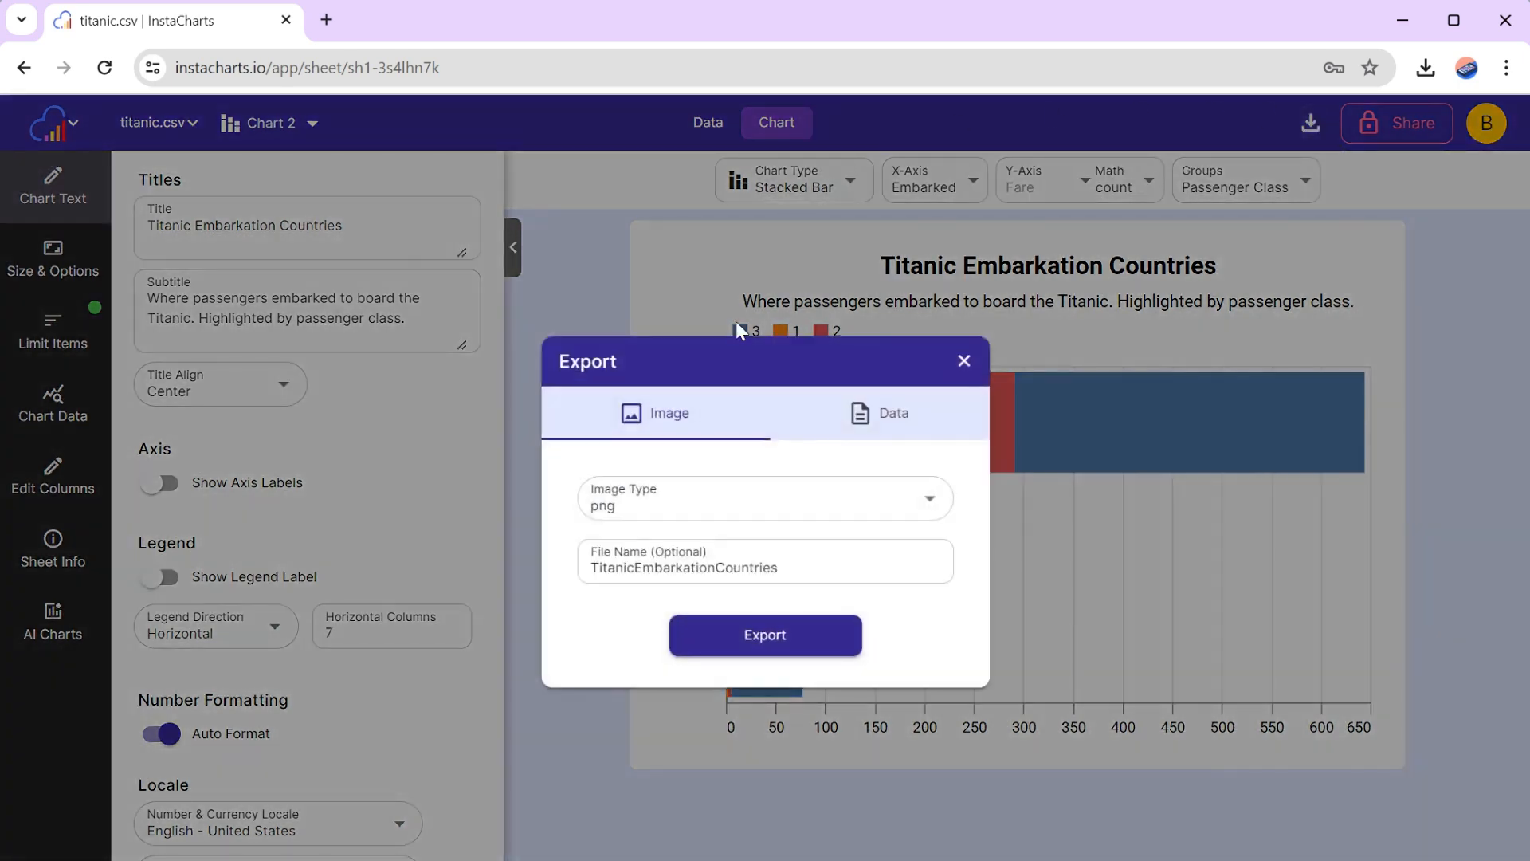
click(740, 643)
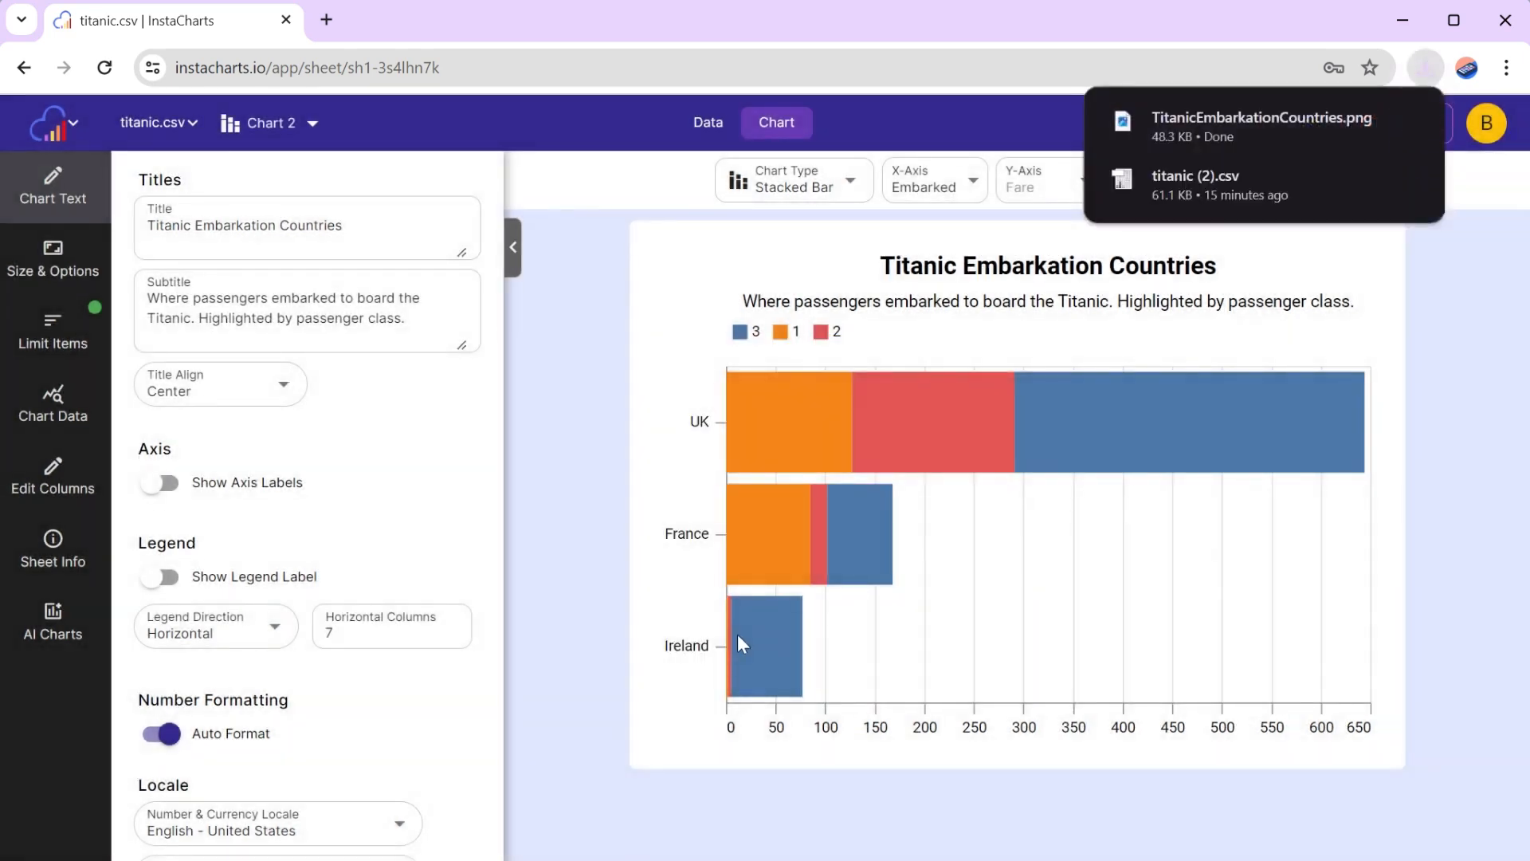
click(1414, 117)
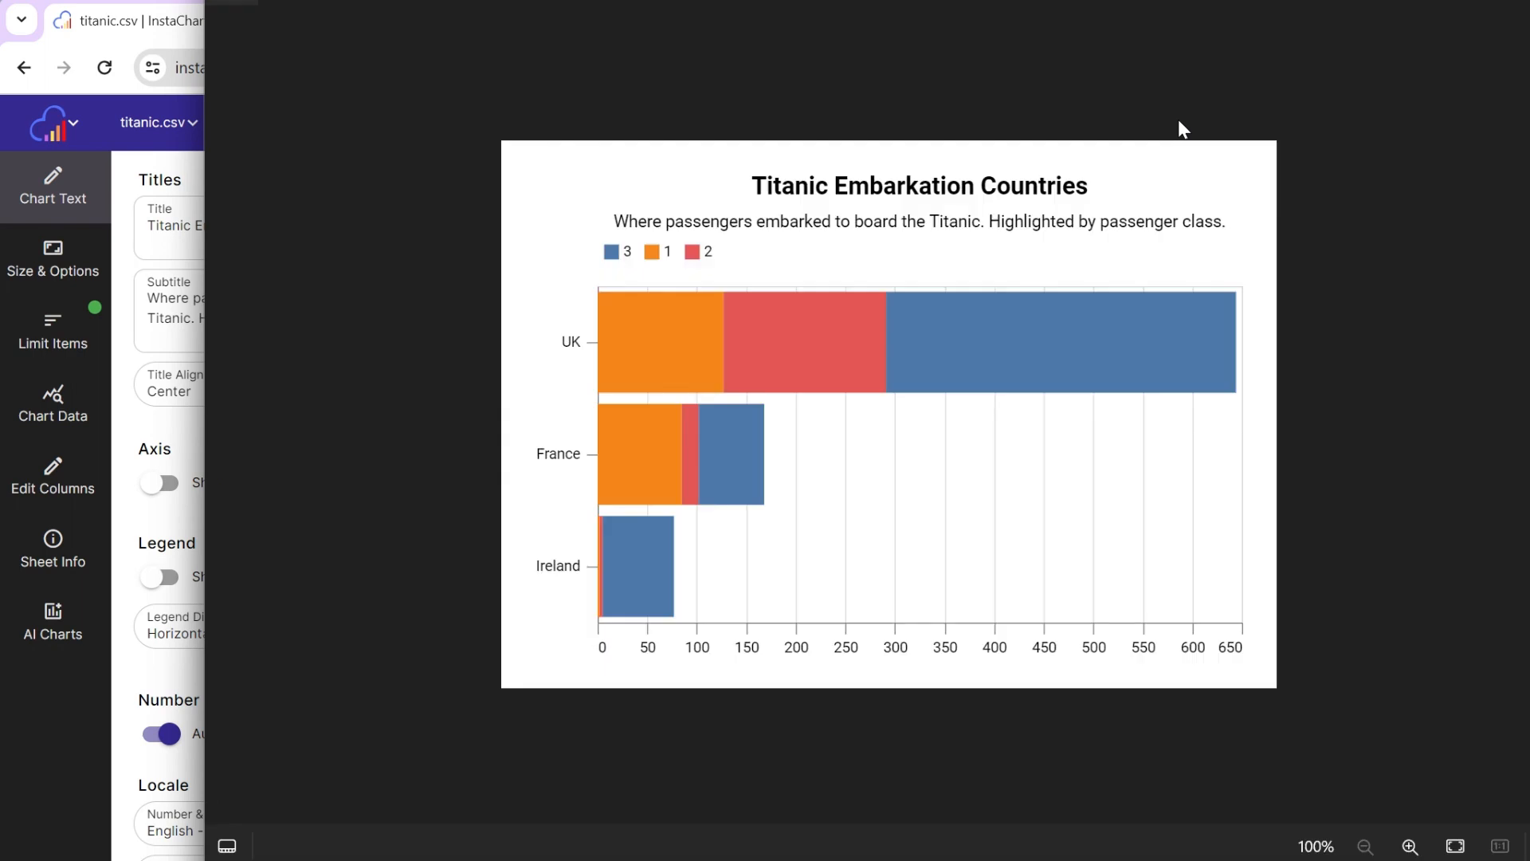
drag(1137, 45, 1099, 124)
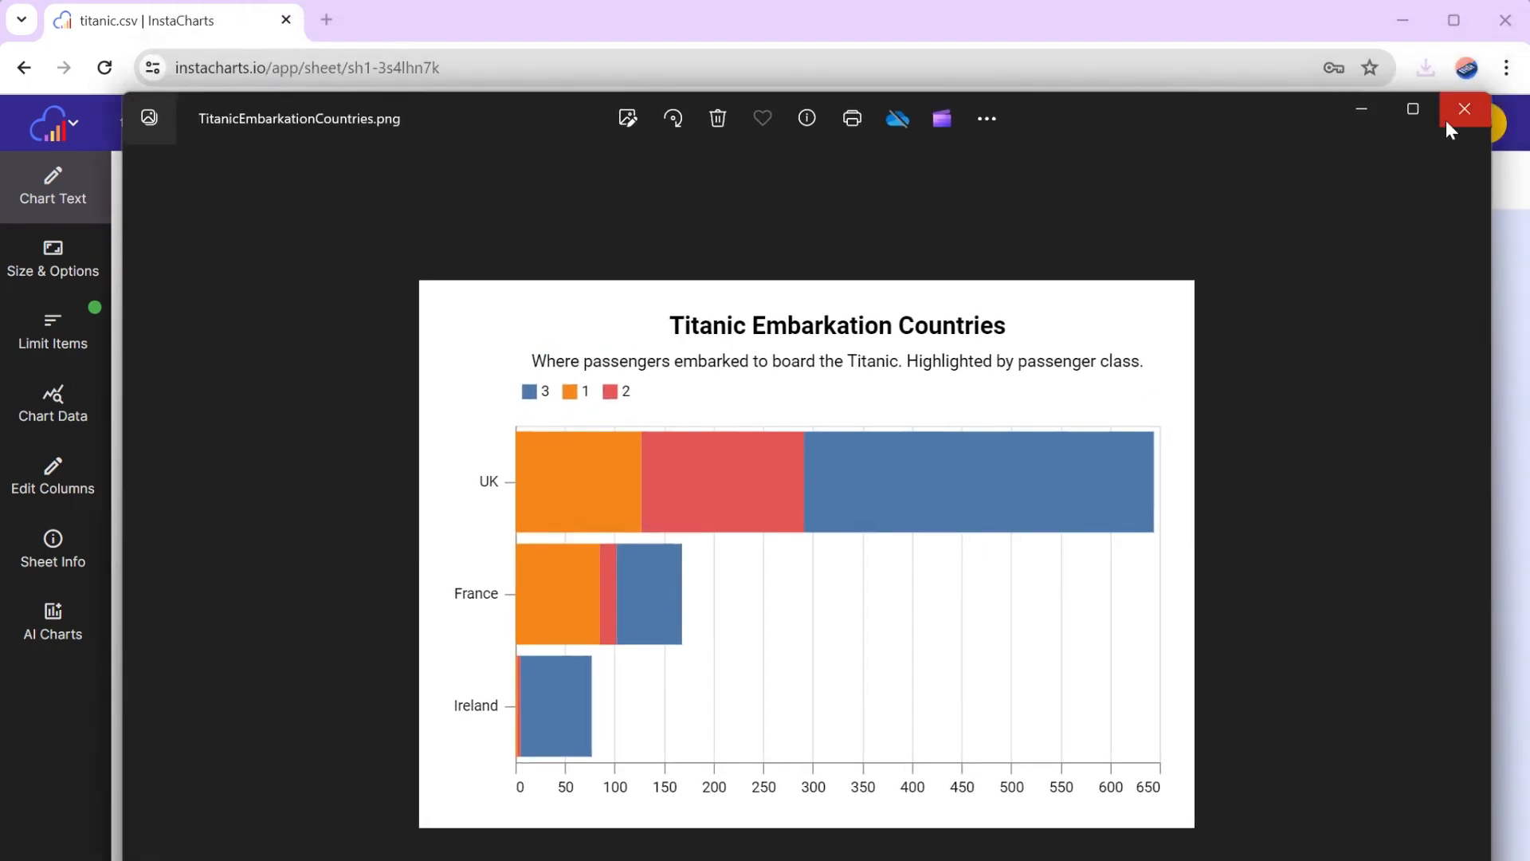
click(1467, 110)
Share the interactive chart publicly with anyone who has the link, and open its share URL
click(1406, 128)
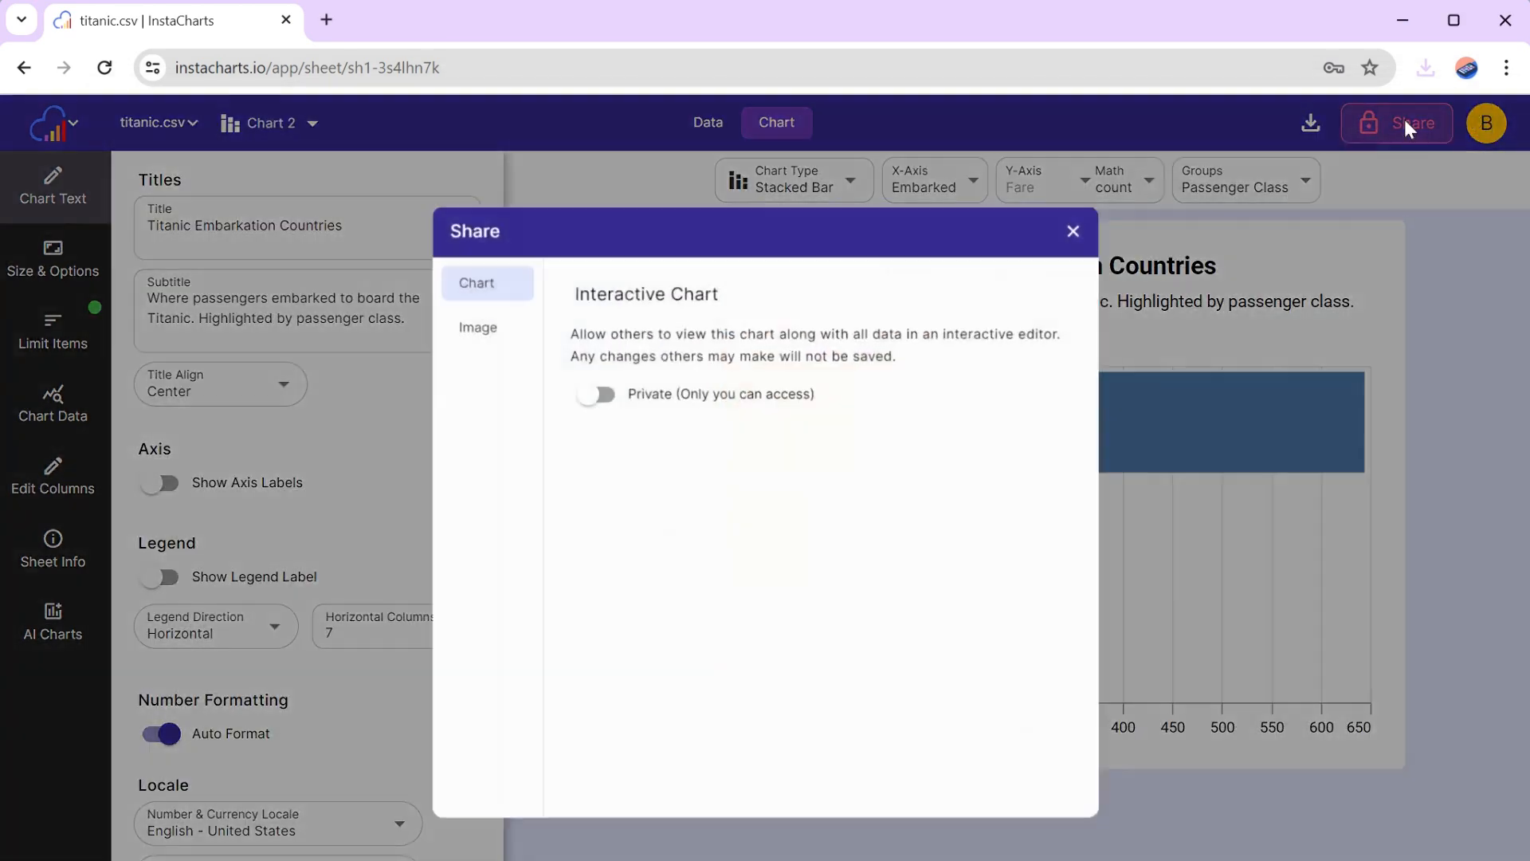
click(589, 395)
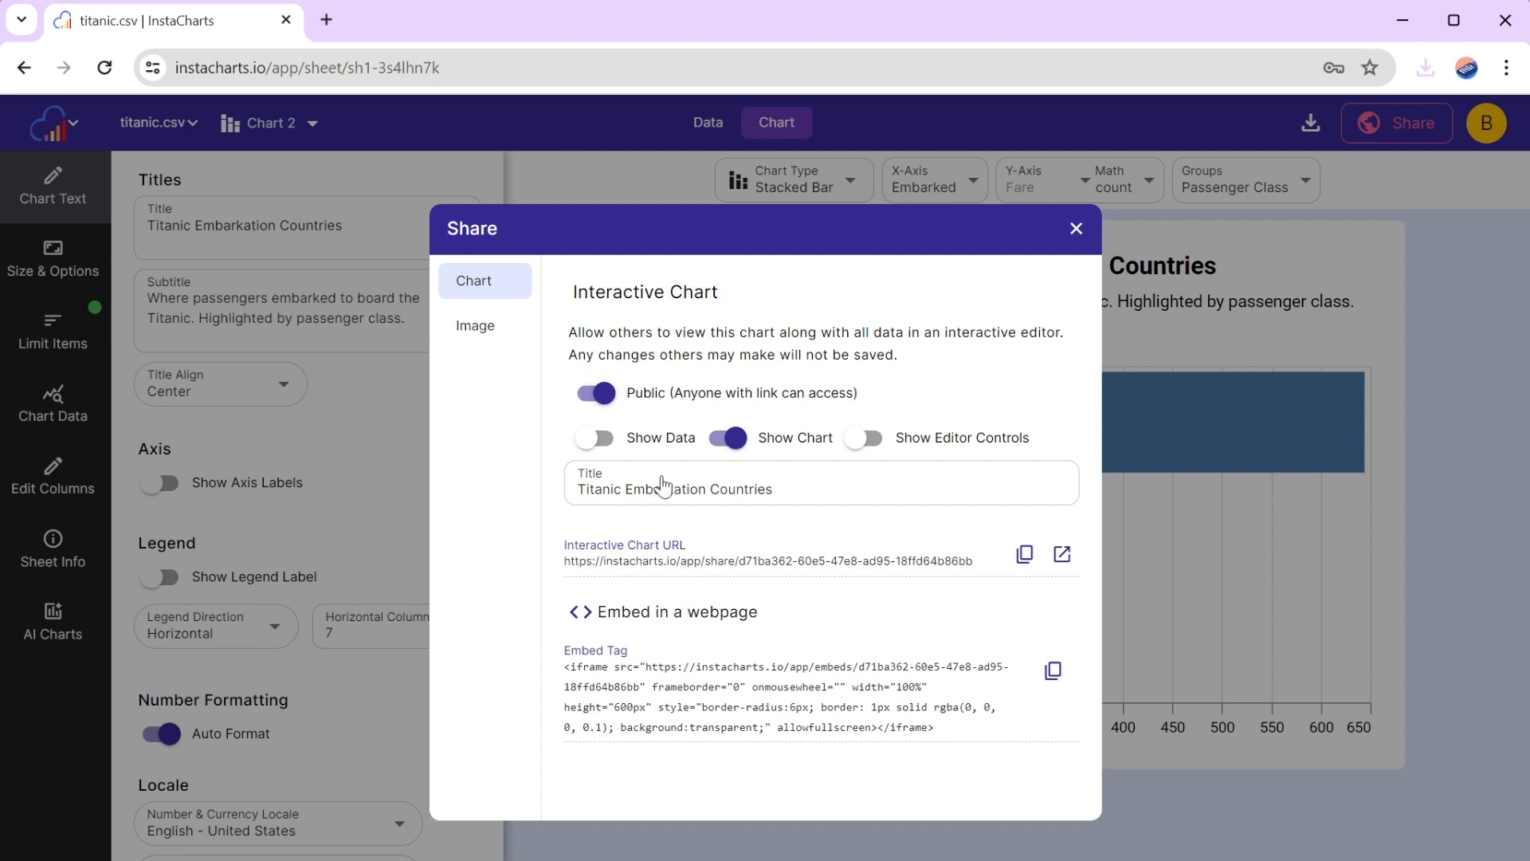
click(1063, 555)
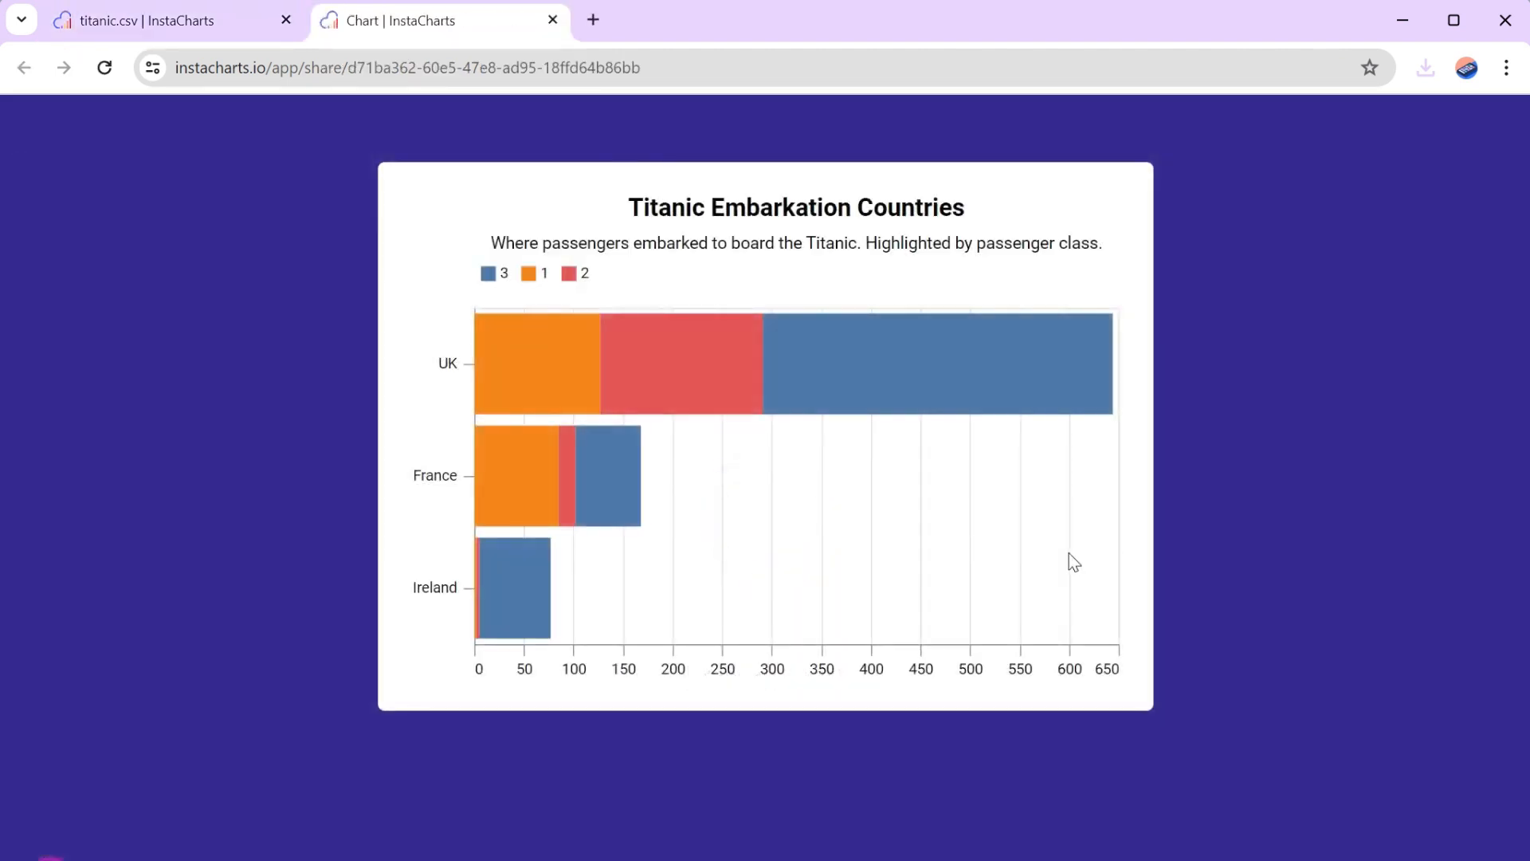
Inspect the data details of the UK and Ireland bar segments in the shared chart, and return to the chart's sharing settings
mouse_move(725, 391)
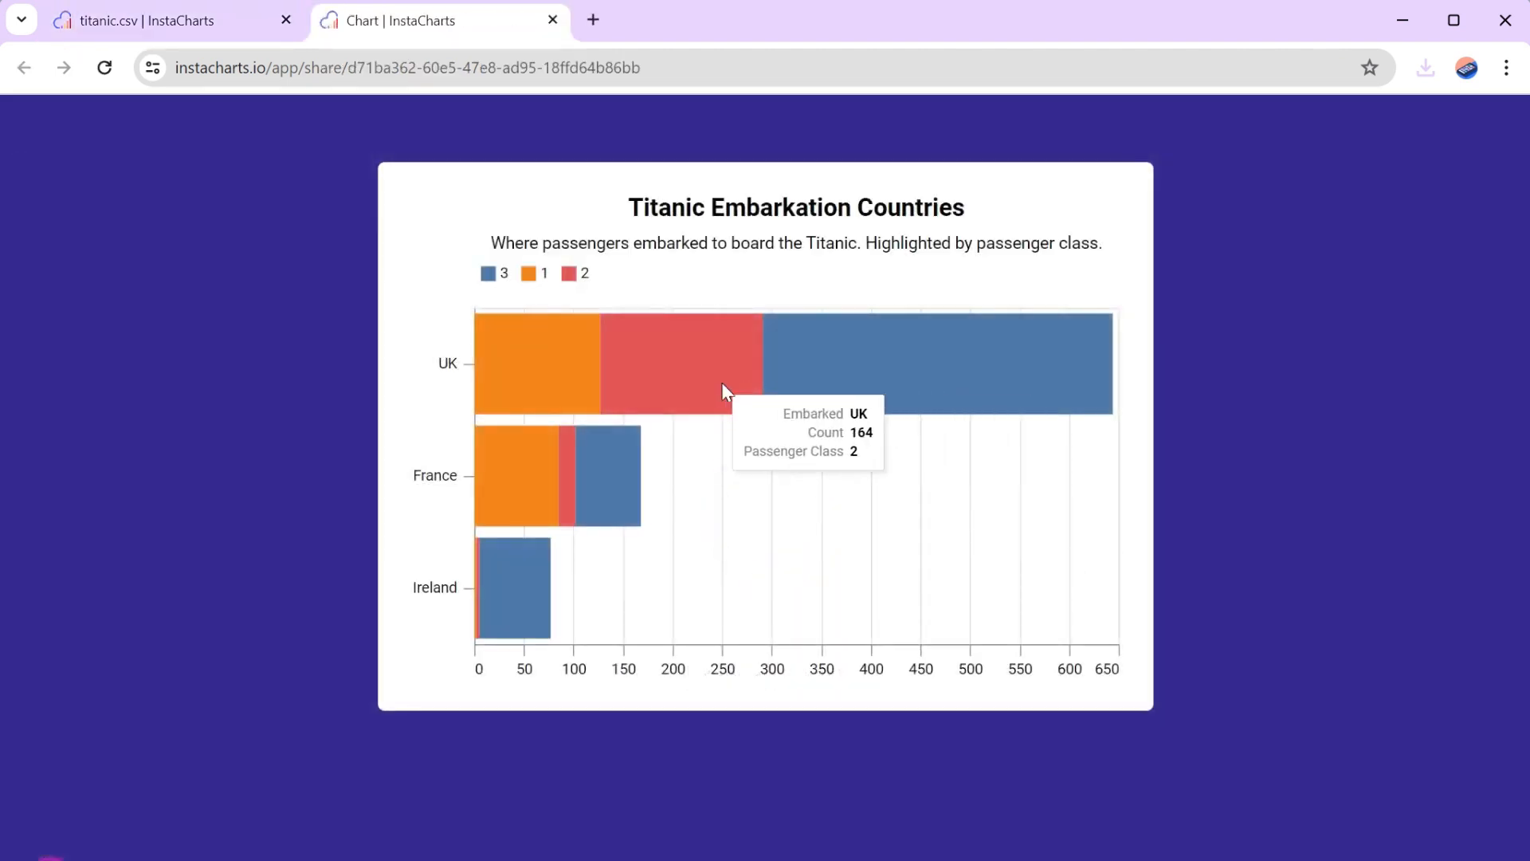
mouse_move(560, 382)
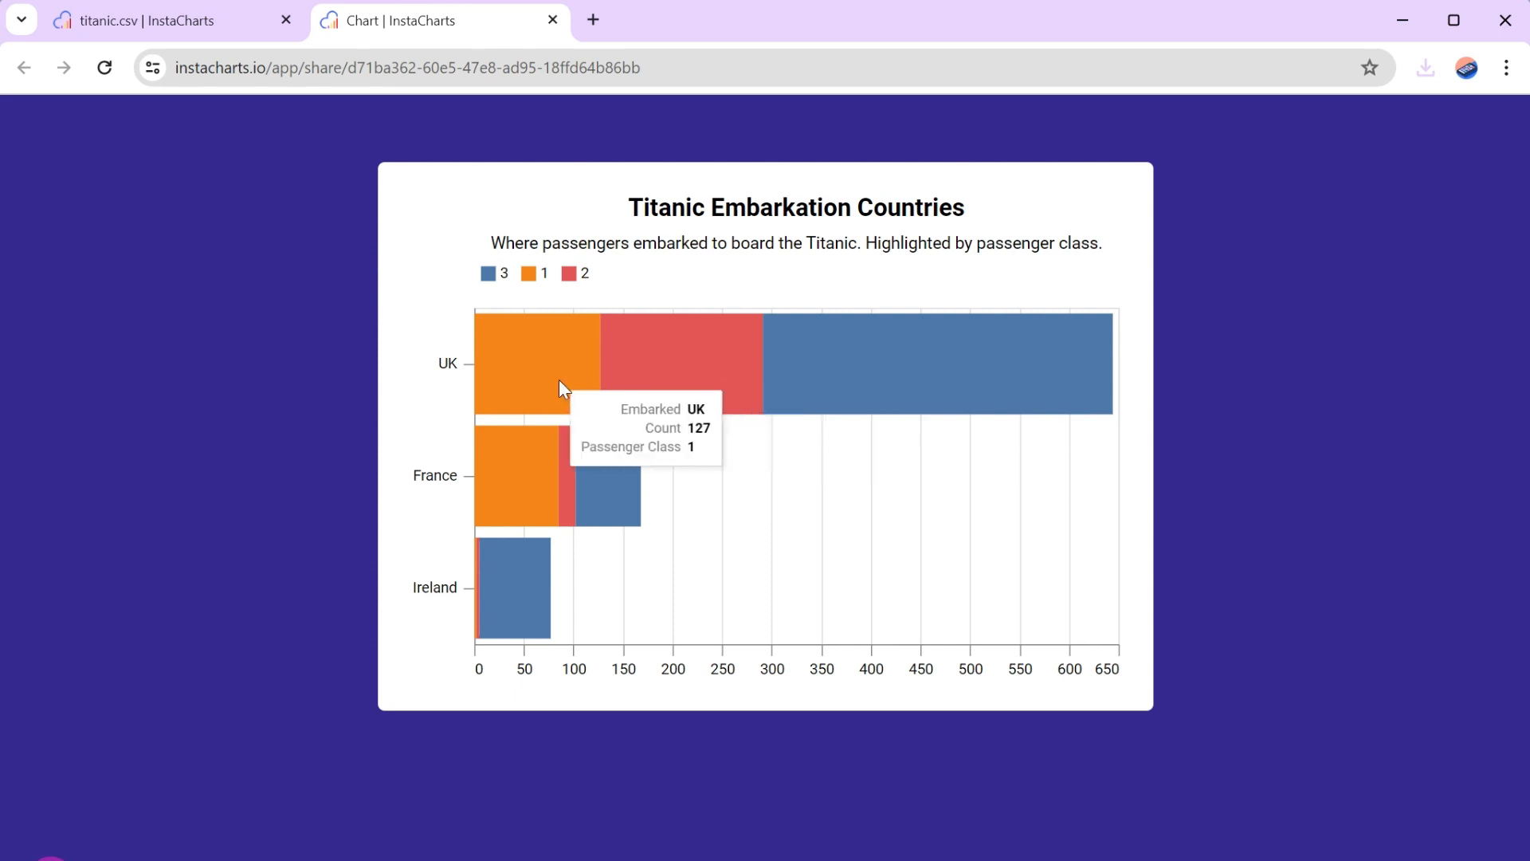
mouse_move(520, 603)
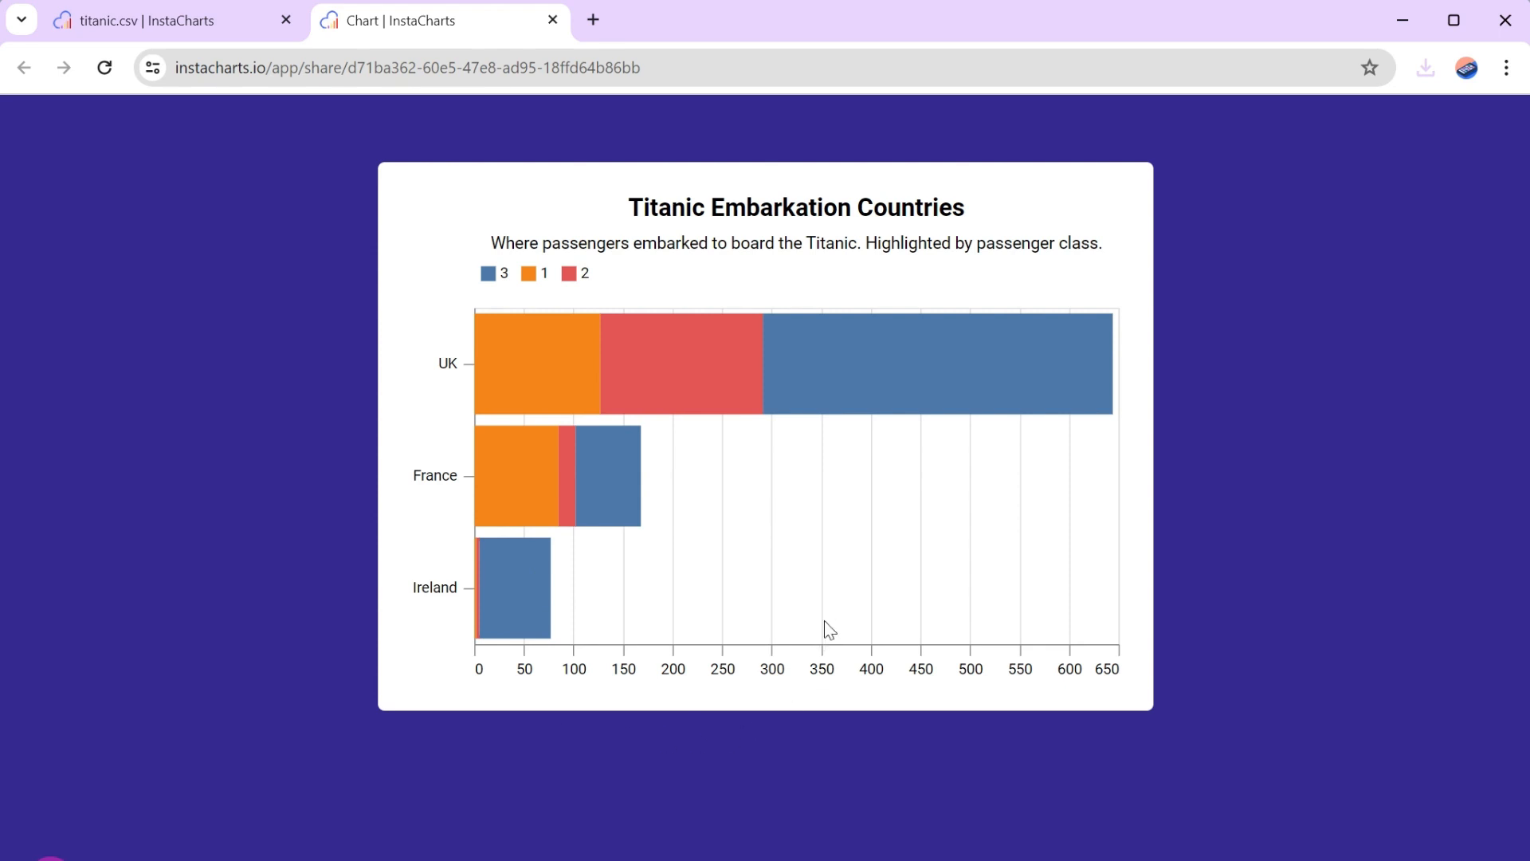
click(235, 40)
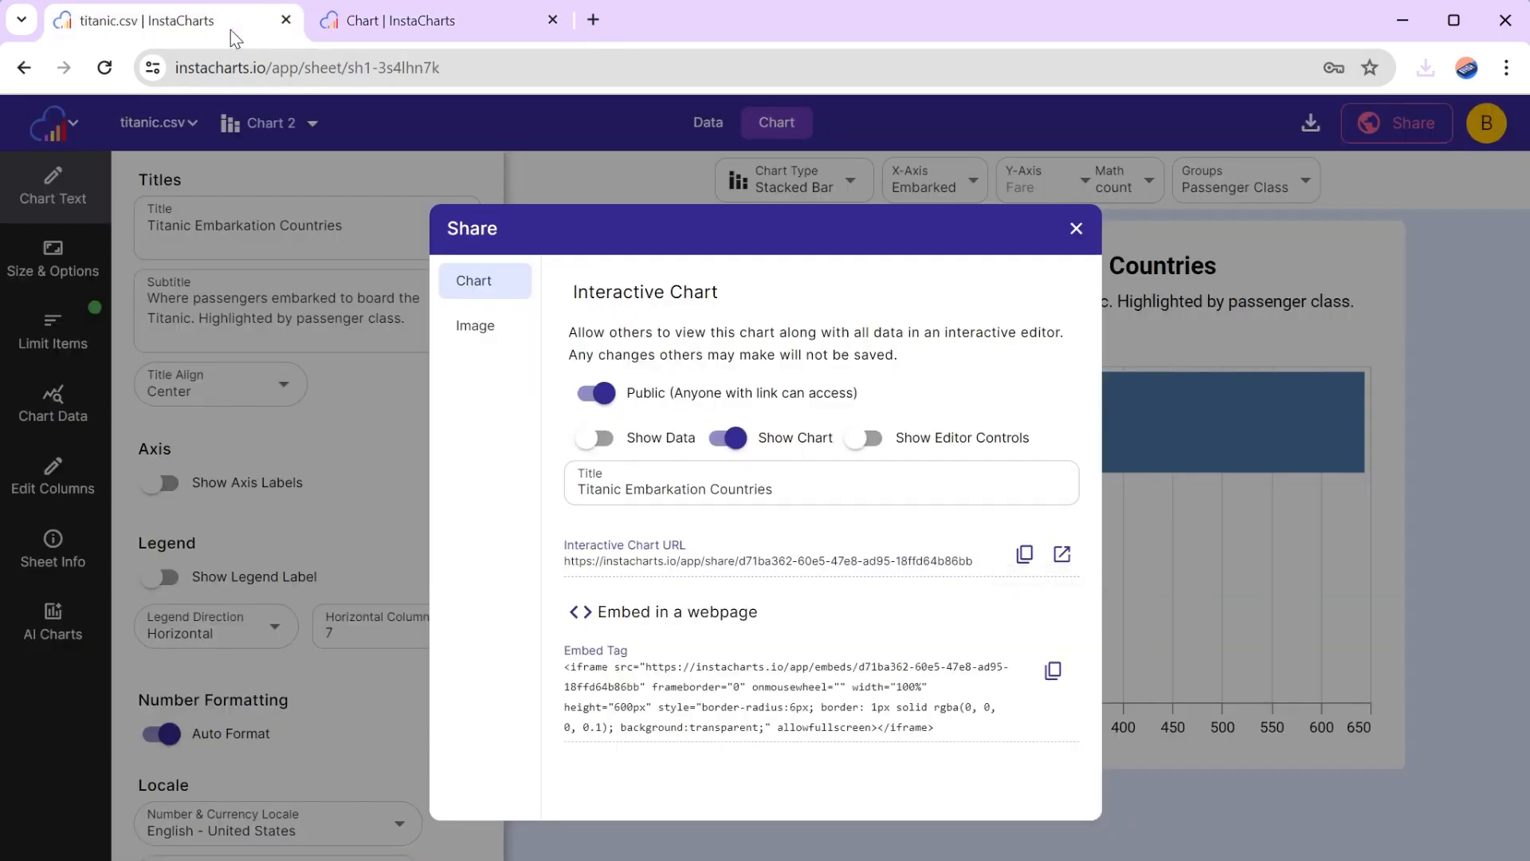